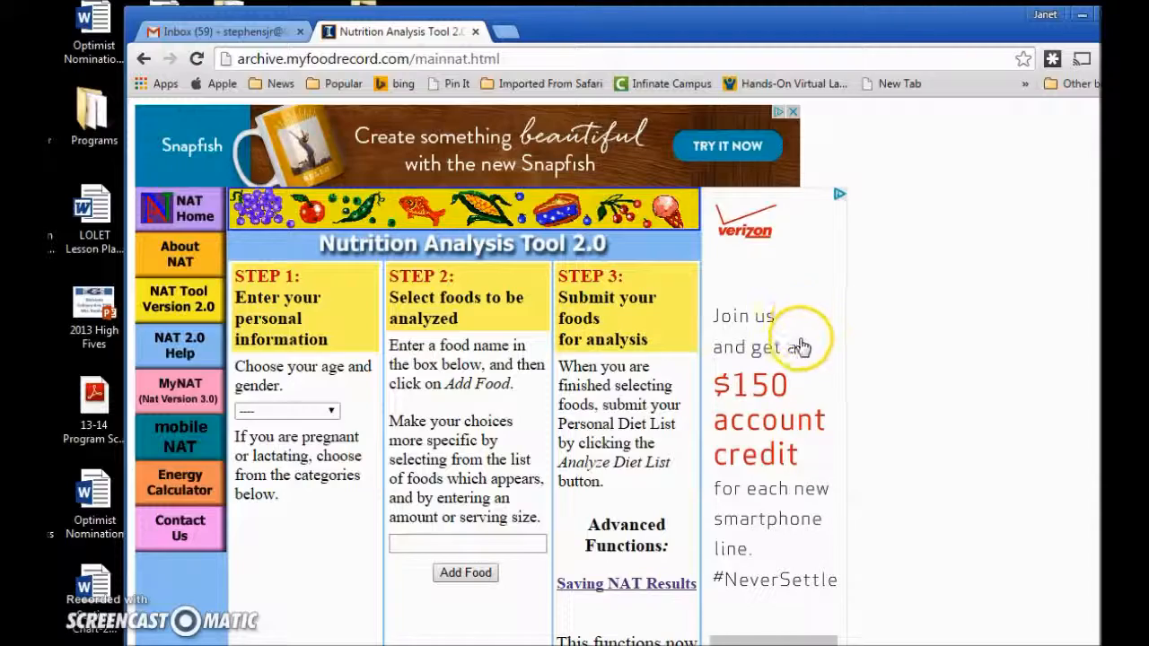
Set the age and gender to Female 14-18.
{"action": "scroll", "coordinate": [804, 343], "scroll_direction": "down", "scroll_amount": 1}
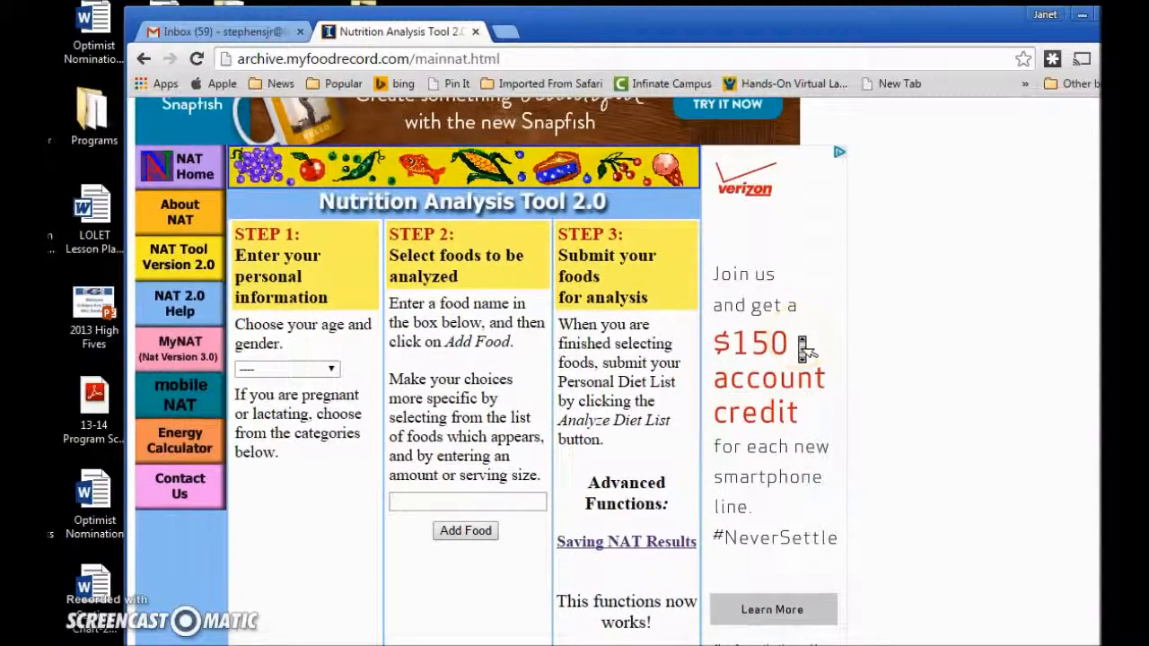
{"action": "scroll", "coordinate": [805, 348], "scroll_direction": "up", "scroll_amount": 1}
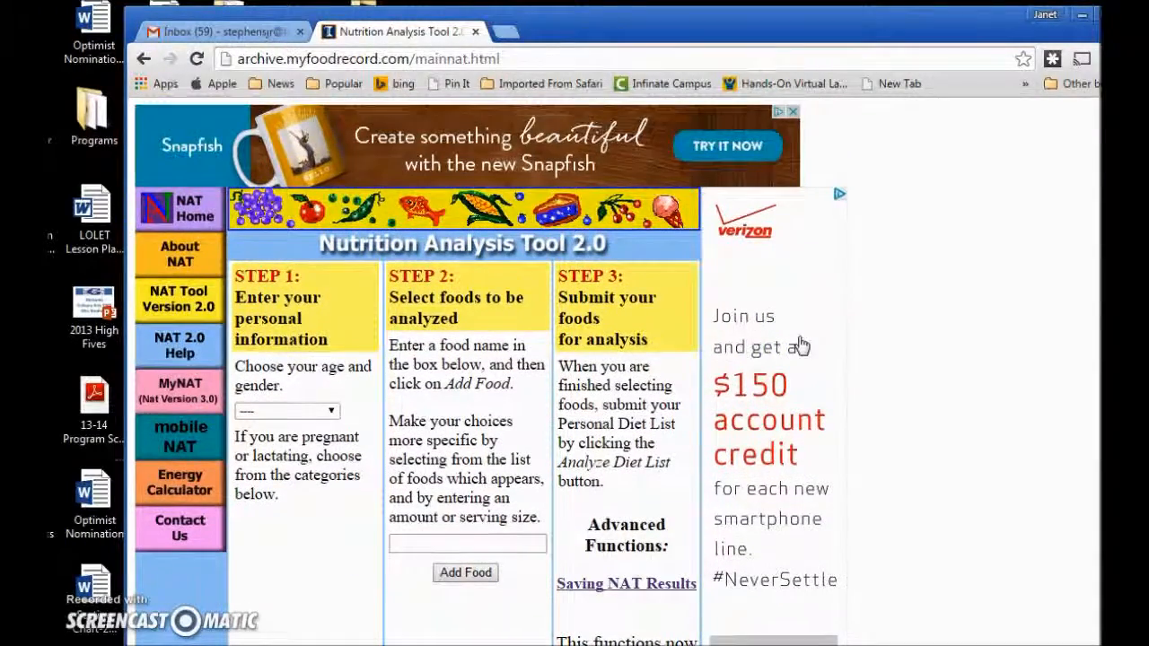
{"action": "scroll", "coordinate": [802, 346], "scroll_direction": "down", "scroll_amount": 2}
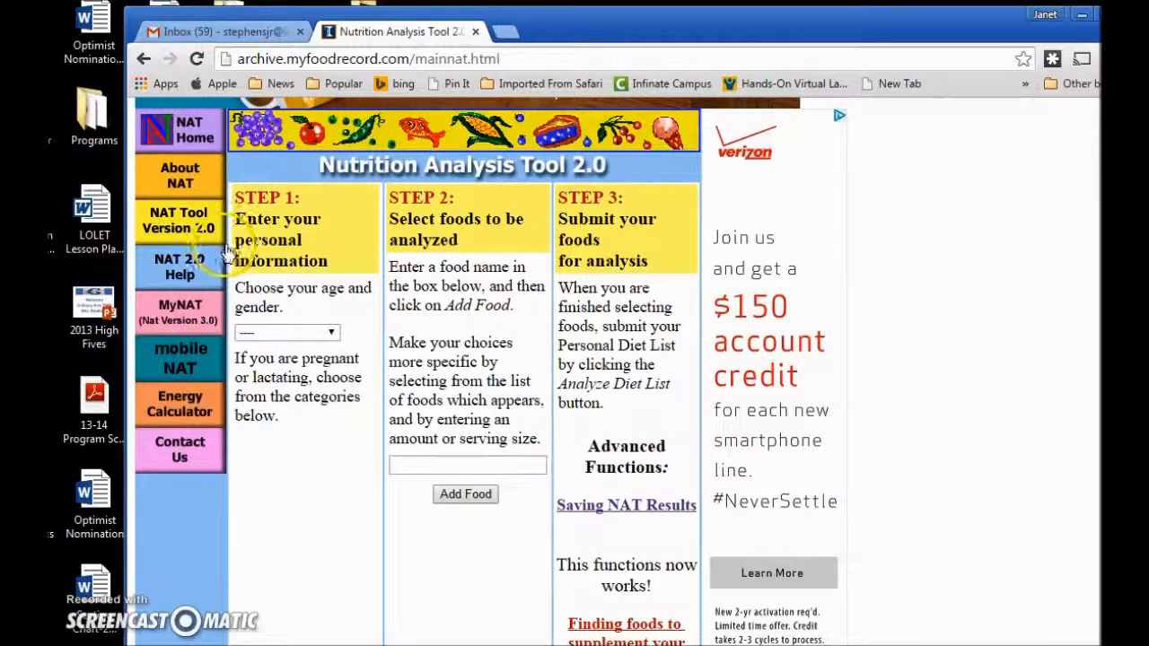
{"action": "left_click", "coordinate": [332, 333]}
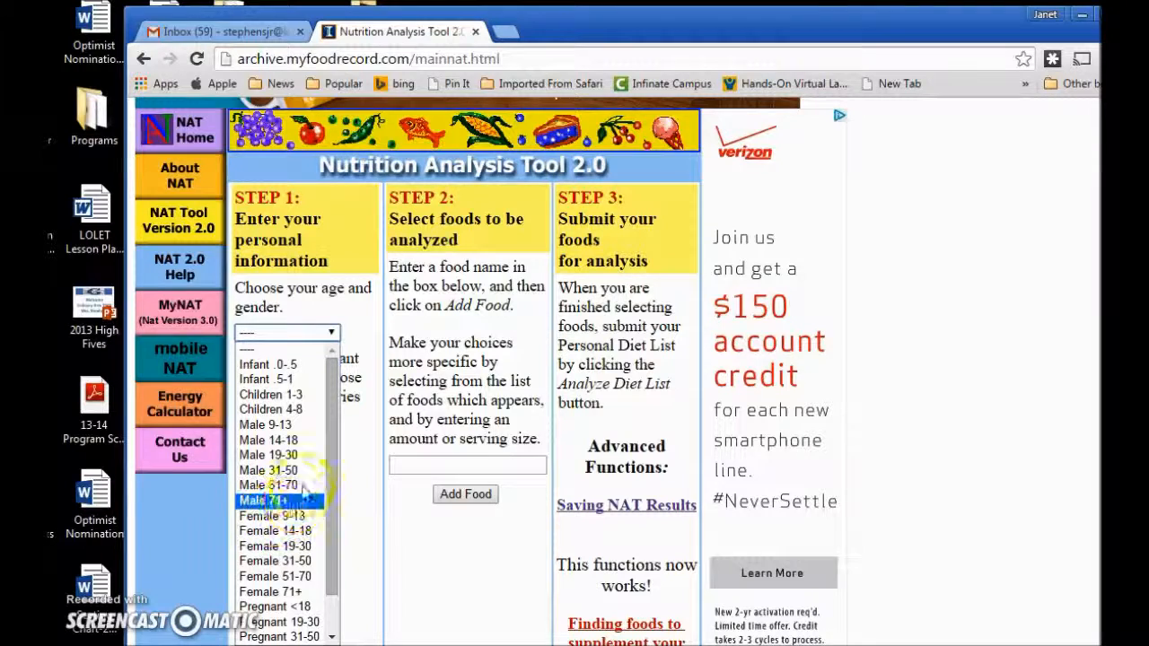
{"action": "left_click", "coordinate": [303, 531]}
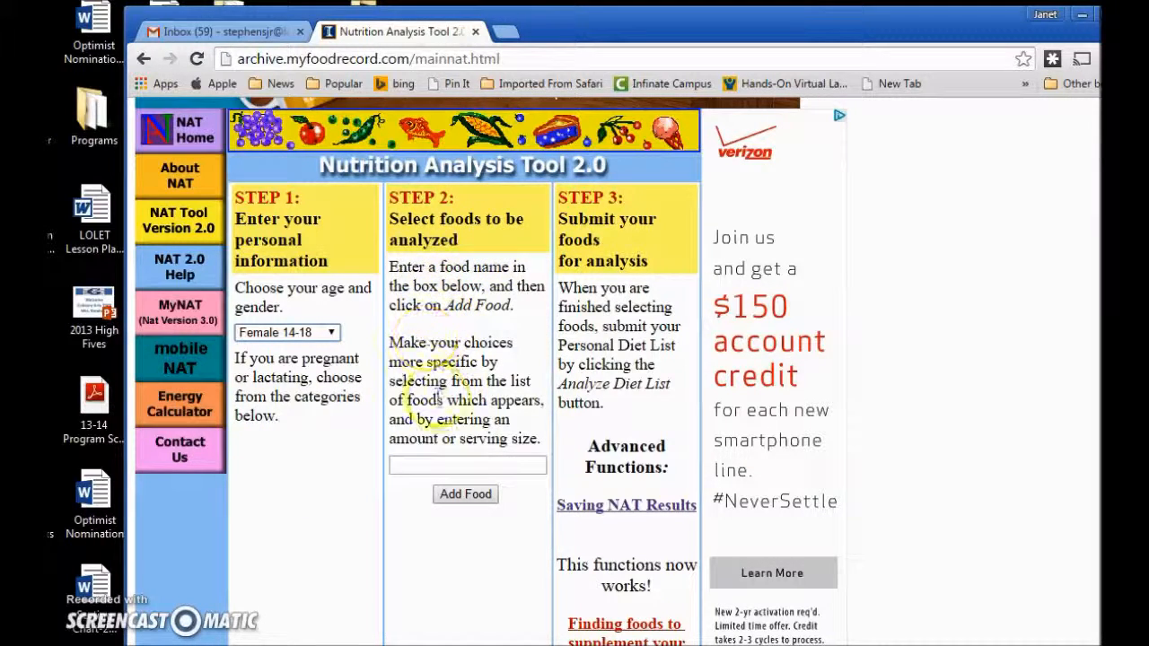
Search the food database for 'Orange juice' using the suggestion offered for 'or'.
{"action": "left_click", "coordinate": [422, 465]}
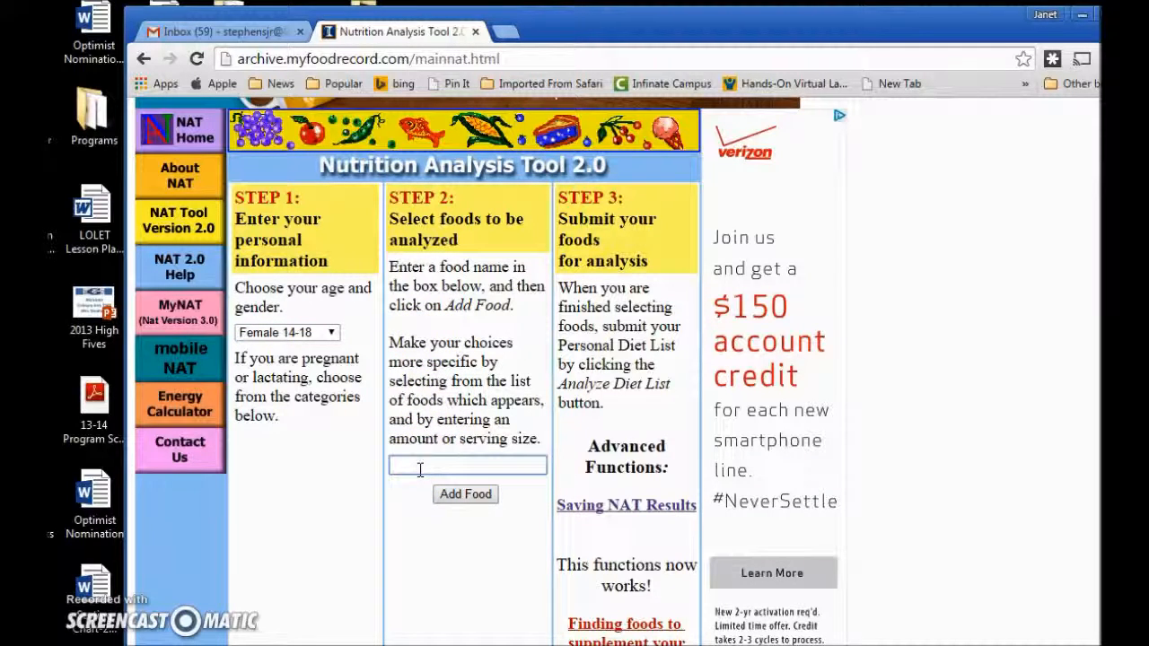
{"action": "left_click", "coordinate": [450, 458]}
{"action": "left_click", "coordinate": [487, 457]}
{"action": "type", "text": "oran"}
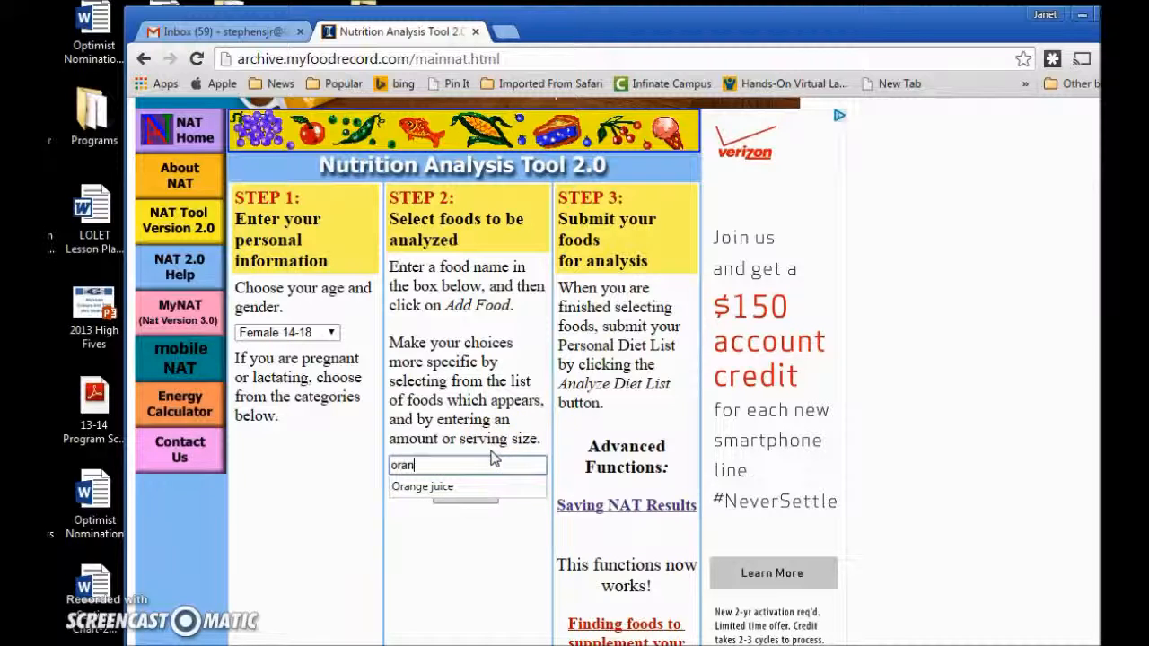
{"action": "left_click", "coordinate": [438, 488]}
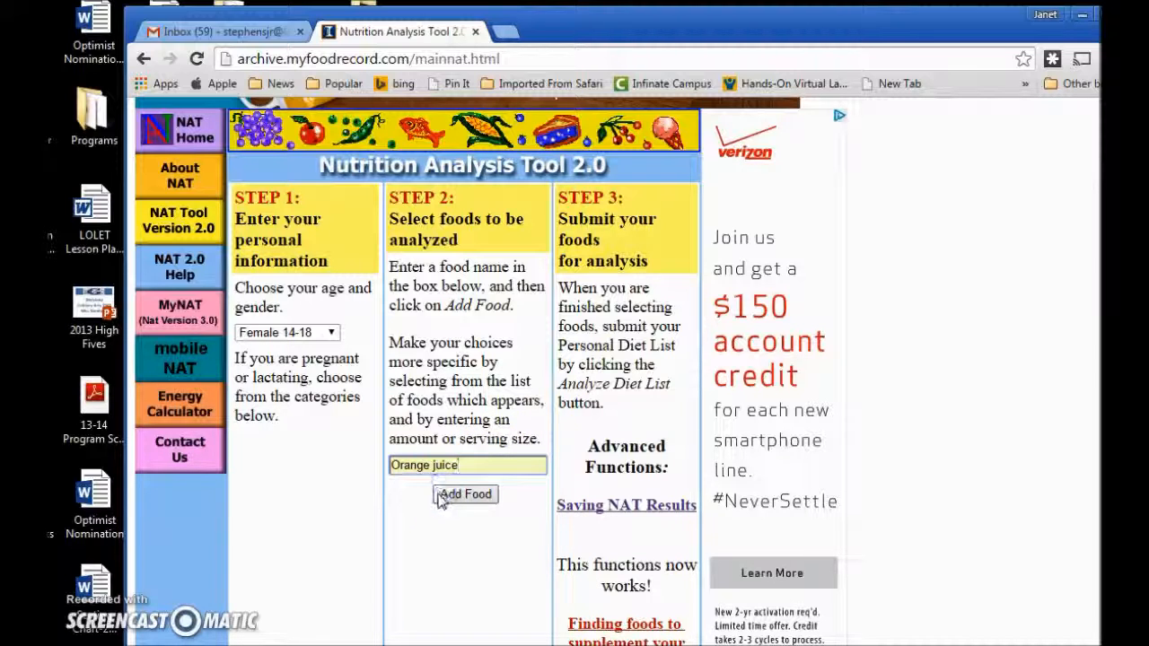
{"action": "left_click", "coordinate": [453, 501]}
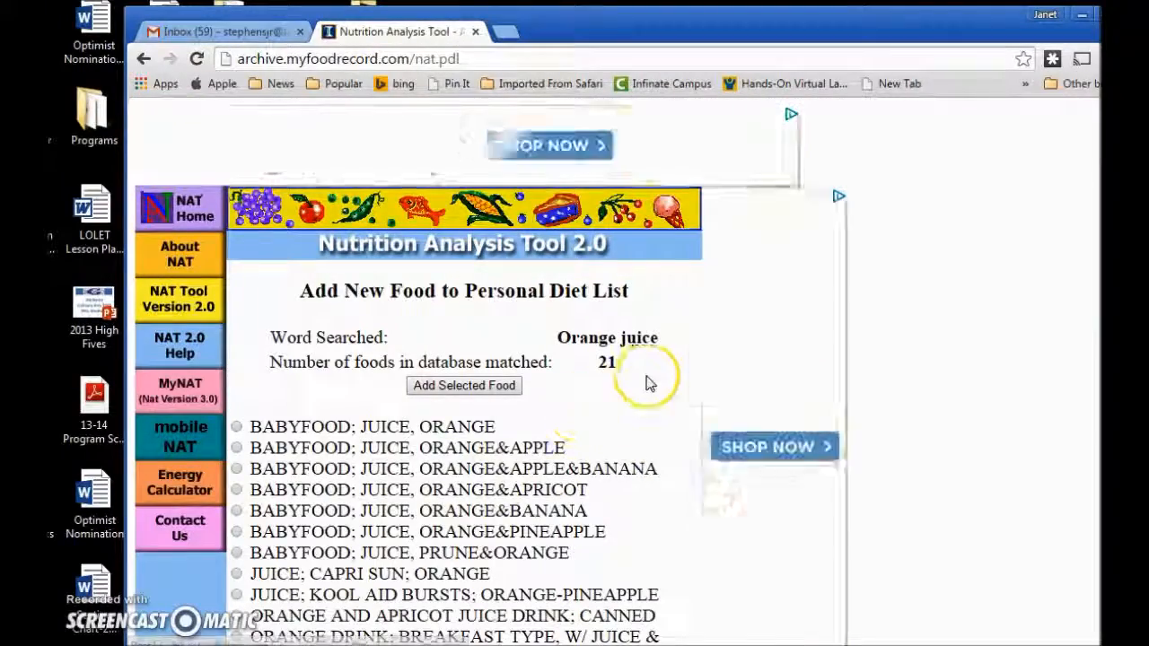
Select 'Orange juice; chilled, includes from concentrate' among the 21 matches and submit it.
{"action": "scroll", "coordinate": [649, 385], "scroll_direction": "down", "scroll_amount": 1}
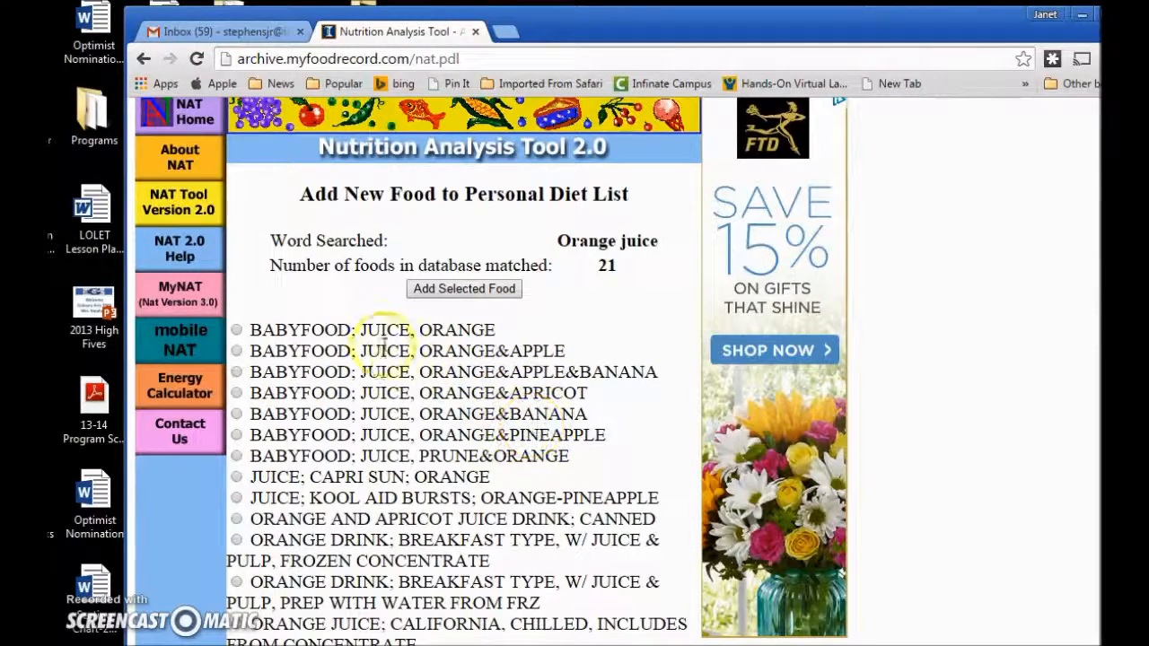
{"action": "scroll", "coordinate": [572, 393], "scroll_direction": "down", "scroll_amount": 1}
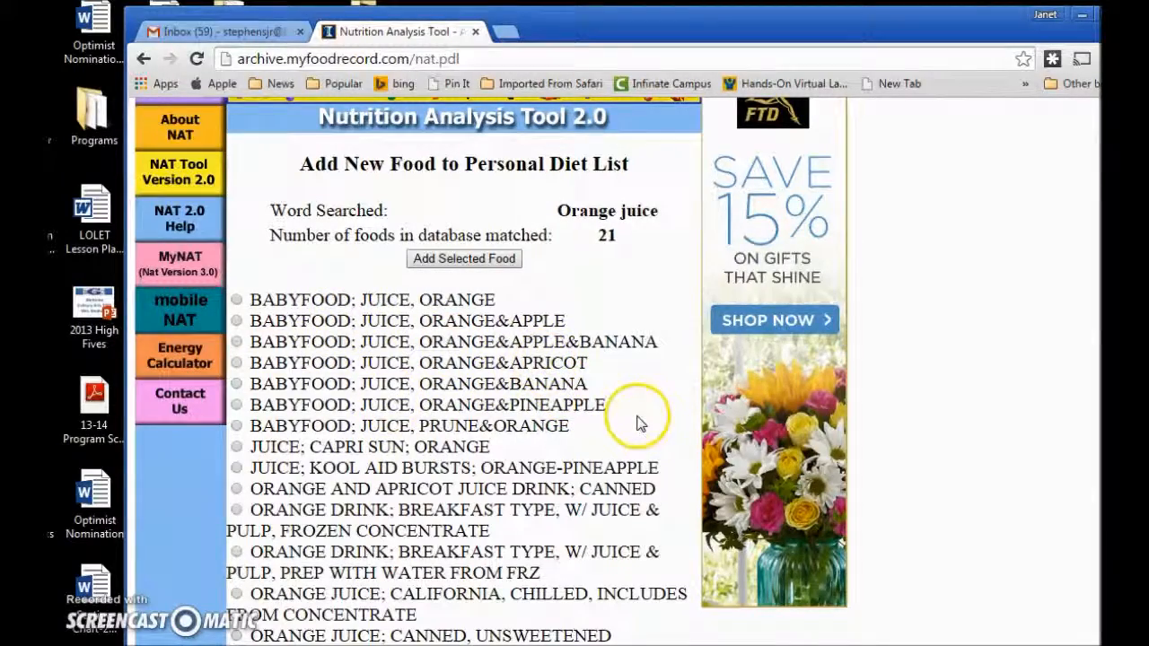
{"action": "scroll", "coordinate": [639, 423], "scroll_direction": "down", "scroll_amount": 4}
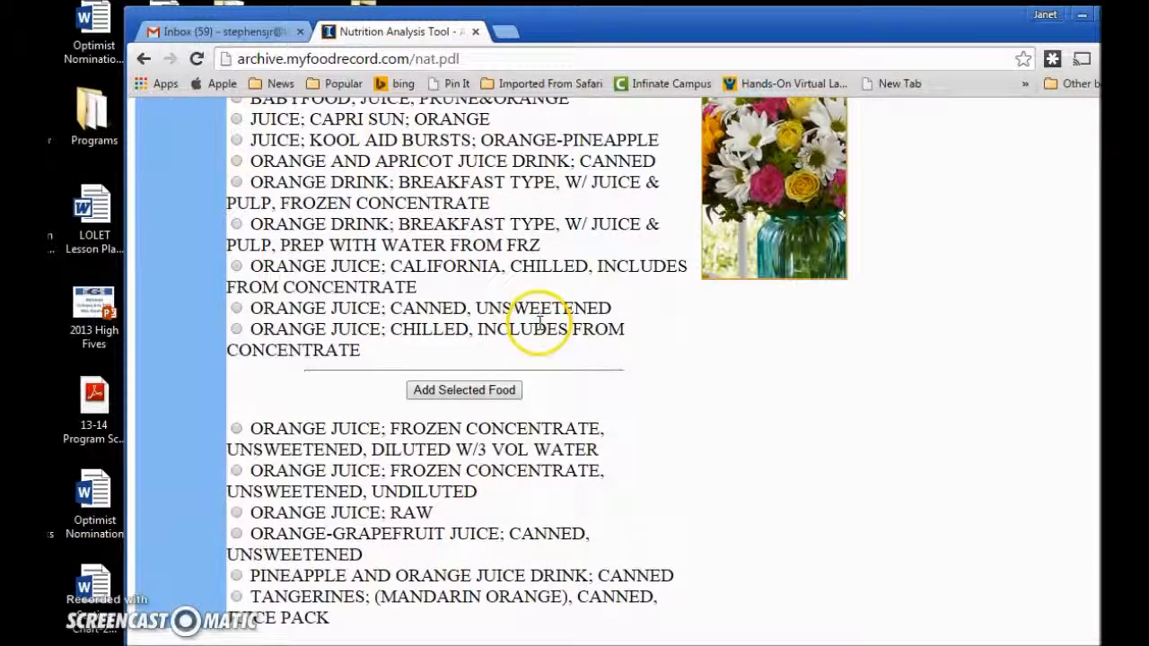
{"action": "scroll", "coordinate": [540, 228], "scroll_direction": "down", "scroll_amount": 1}
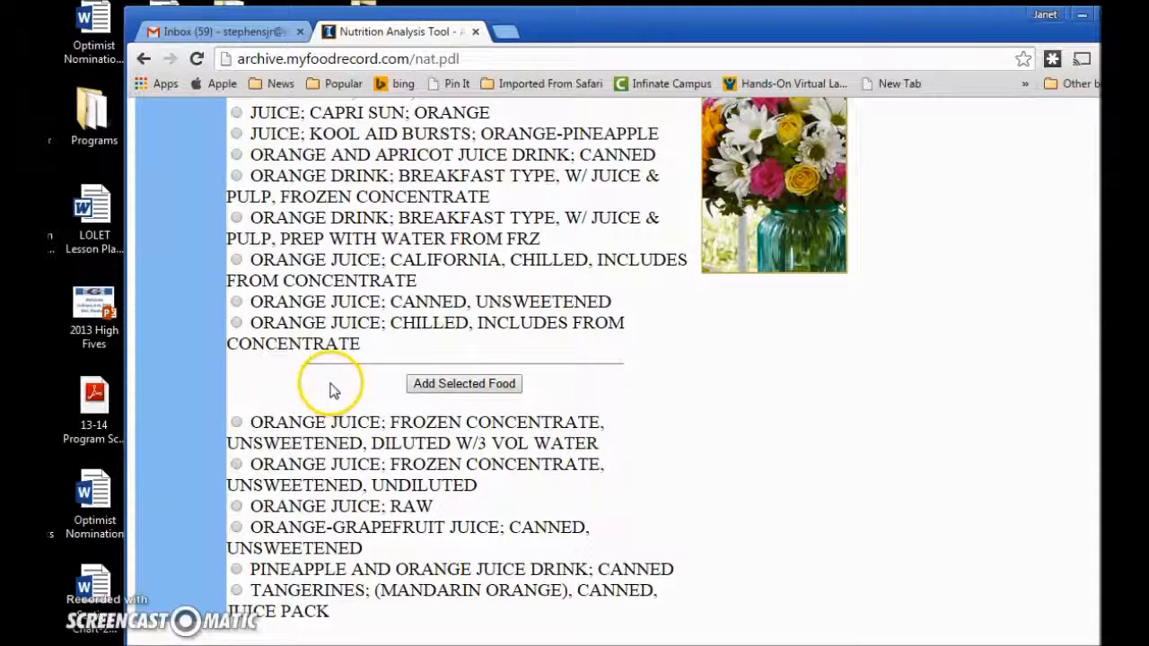
{"action": "scroll", "coordinate": [330, 393], "scroll_direction": "down", "scroll_amount": 1}
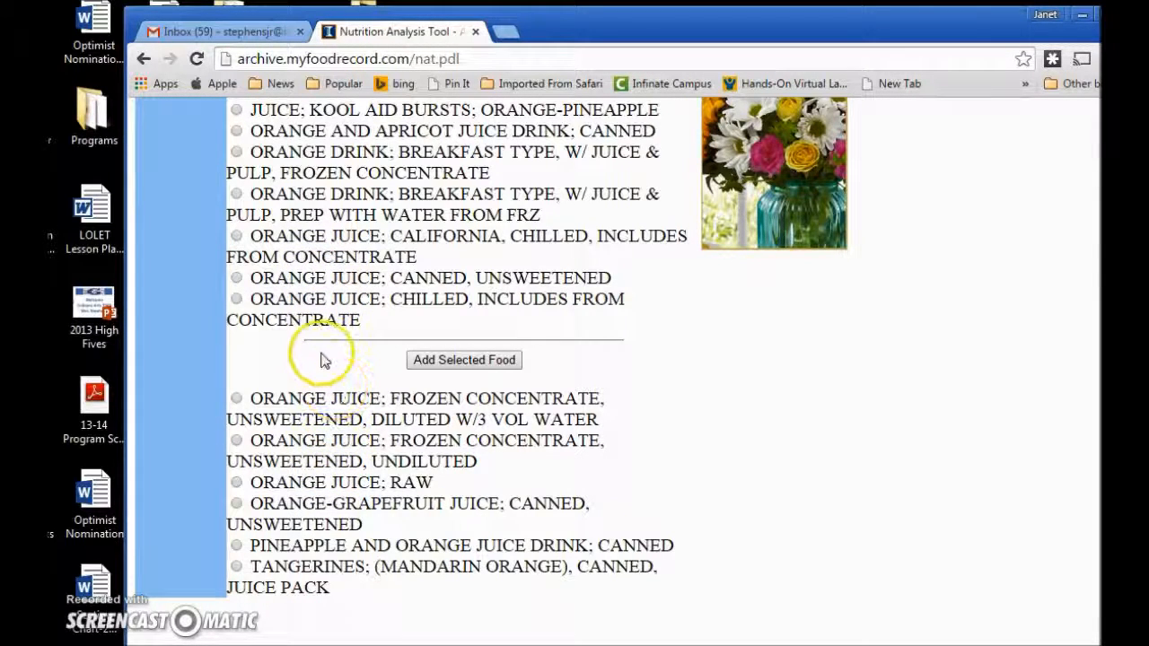
{"action": "left_click", "coordinate": [236, 300]}
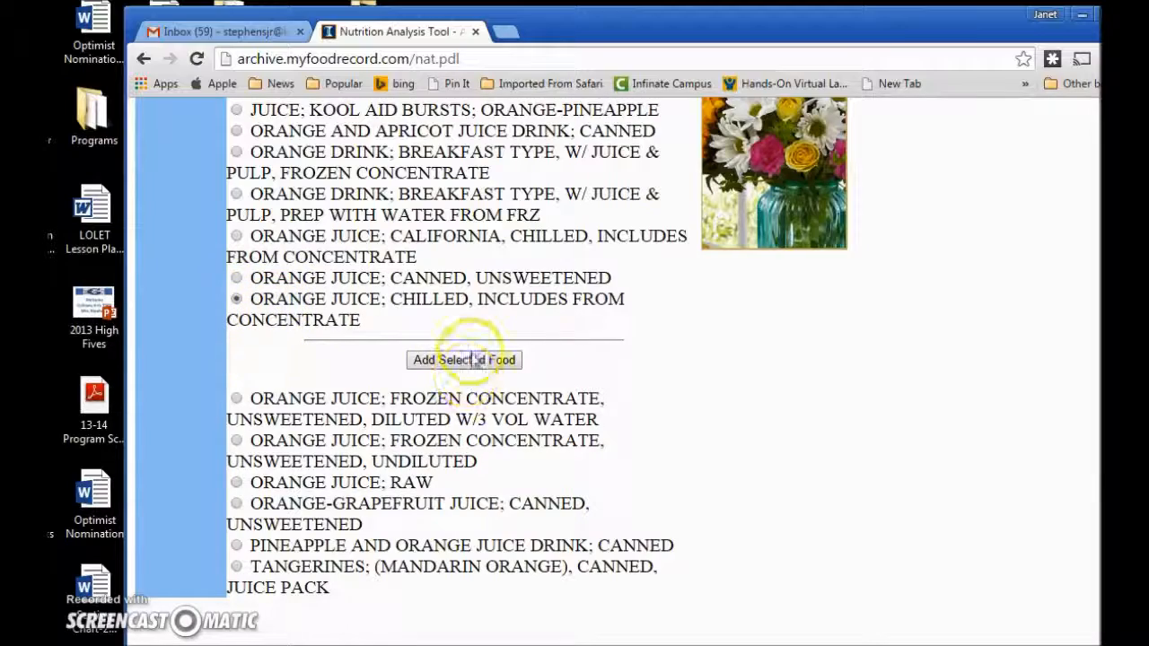
{"action": "scroll", "coordinate": [473, 361], "scroll_direction": "up", "scroll_amount": 3}
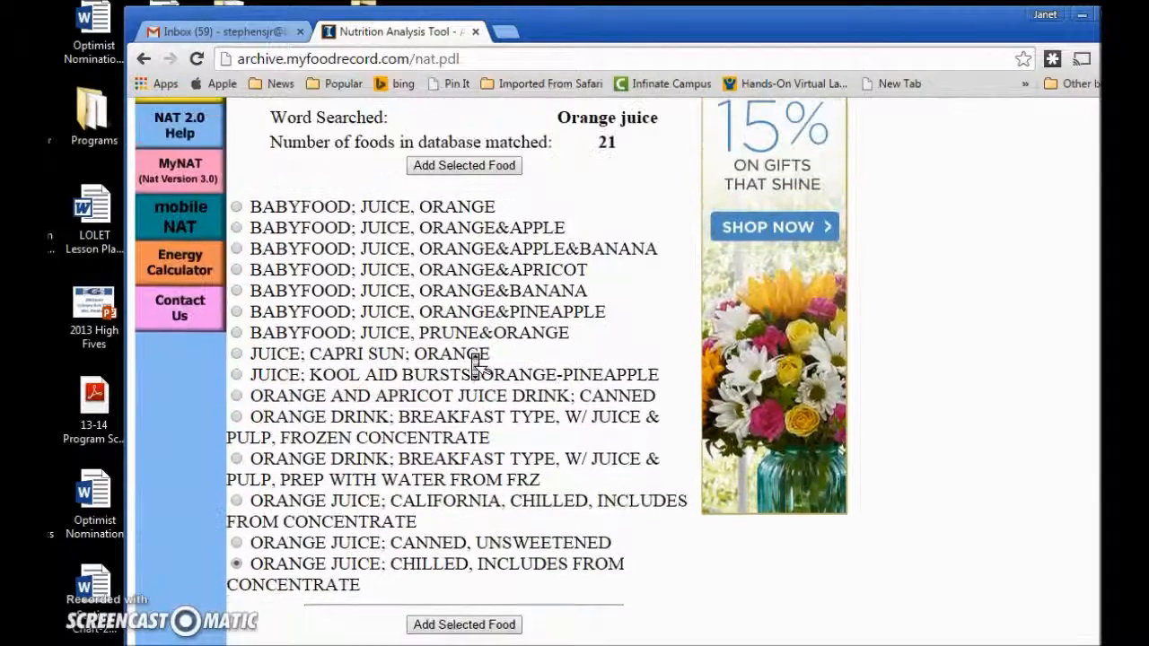
{"action": "left_click", "coordinate": [490, 185]}
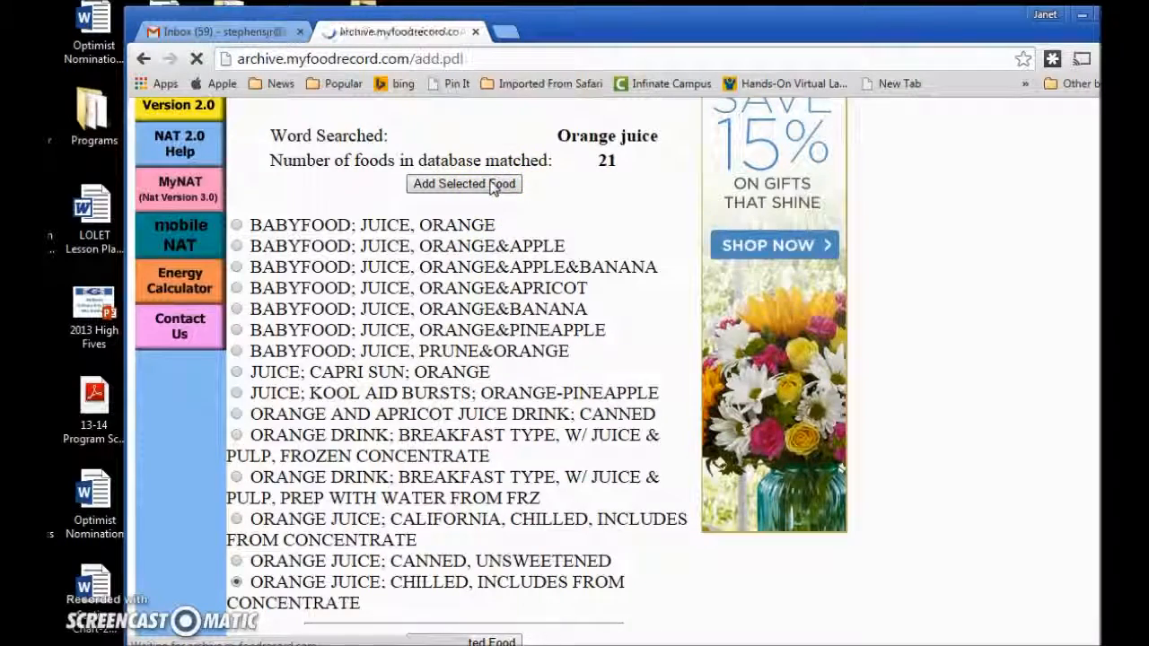
Add 8 servings of 1 FL OZ (31.1 grams) orange juice to the Personal Diet List.
{"action": "scroll", "coordinate": [422, 382], "scroll_direction": "down", "scroll_amount": 1}
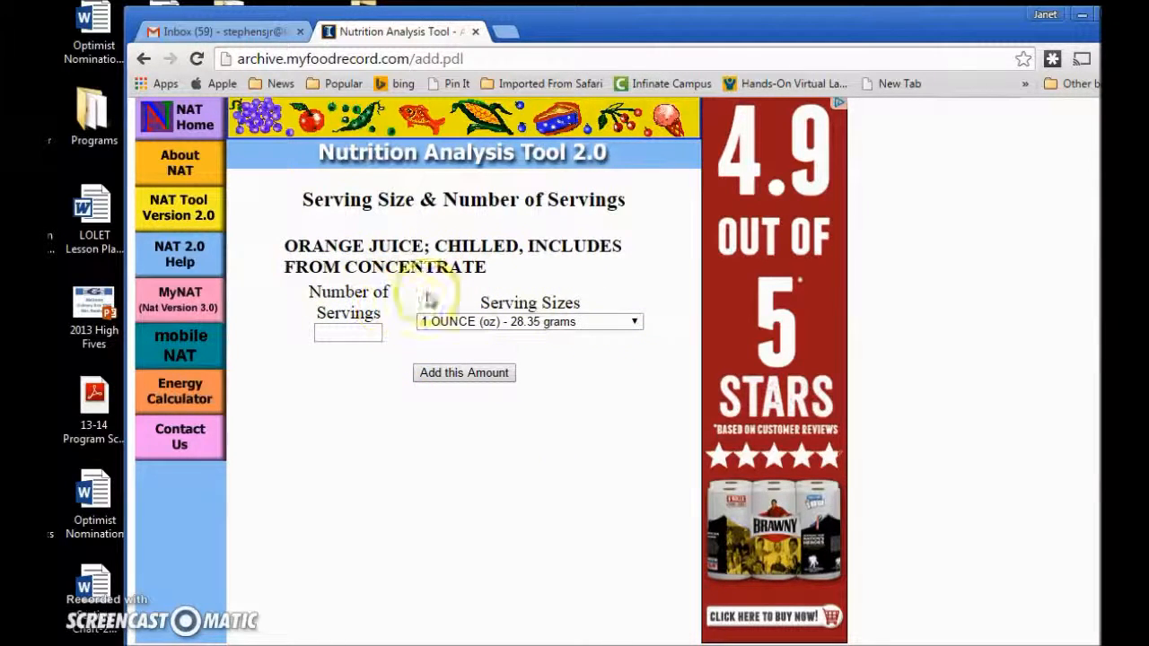
{"action": "left_click", "coordinate": [633, 325]}
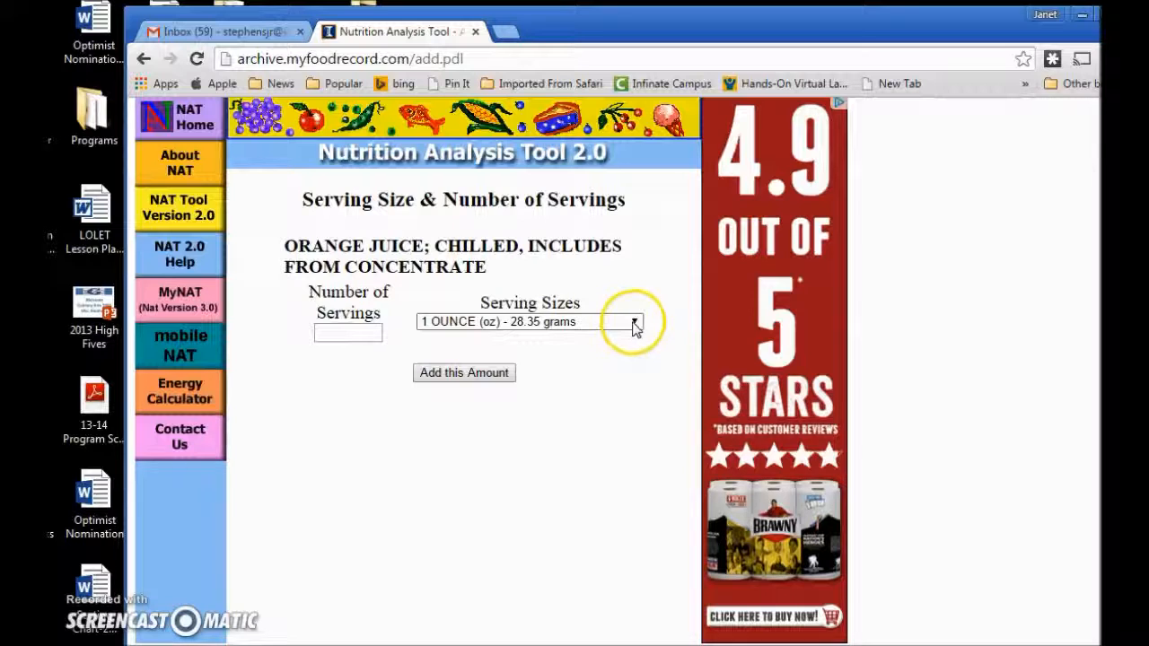
{"action": "left_click", "coordinate": [634, 325]}
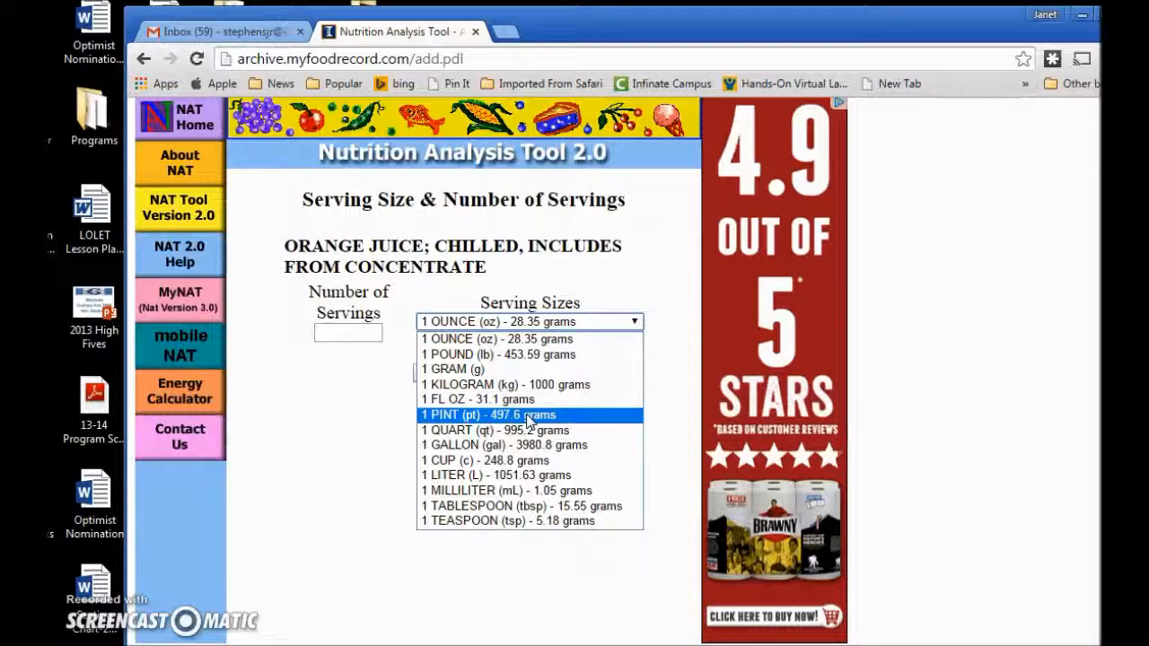
{"action": "left_click", "coordinate": [447, 402]}
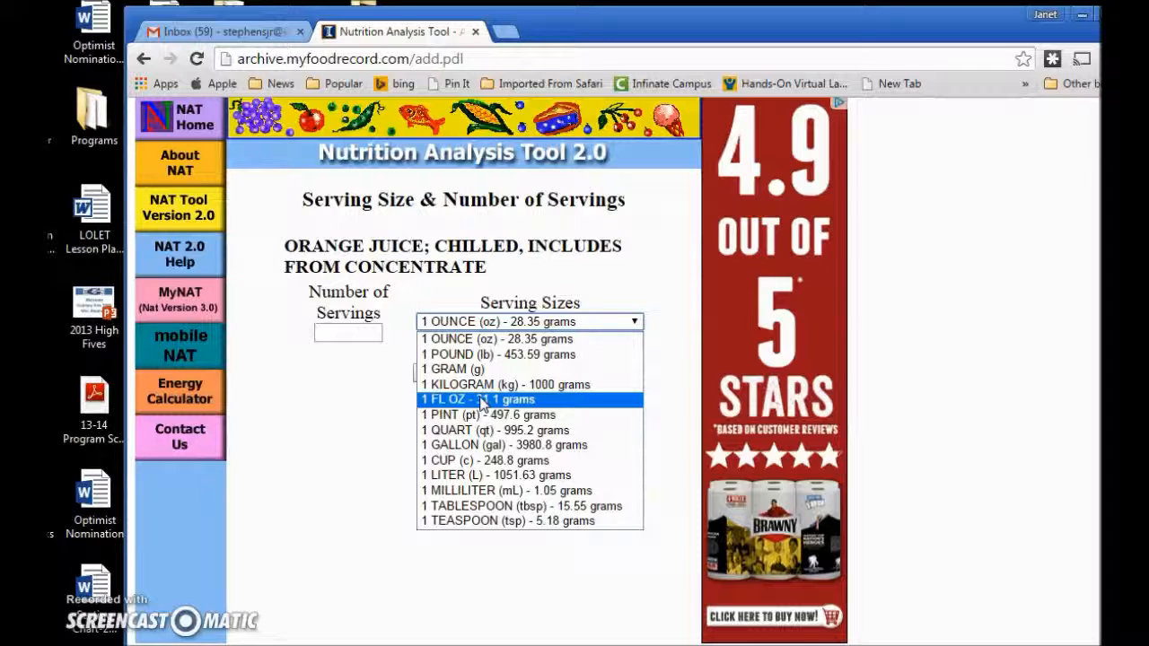
{"action": "left_click", "coordinate": [483, 400]}
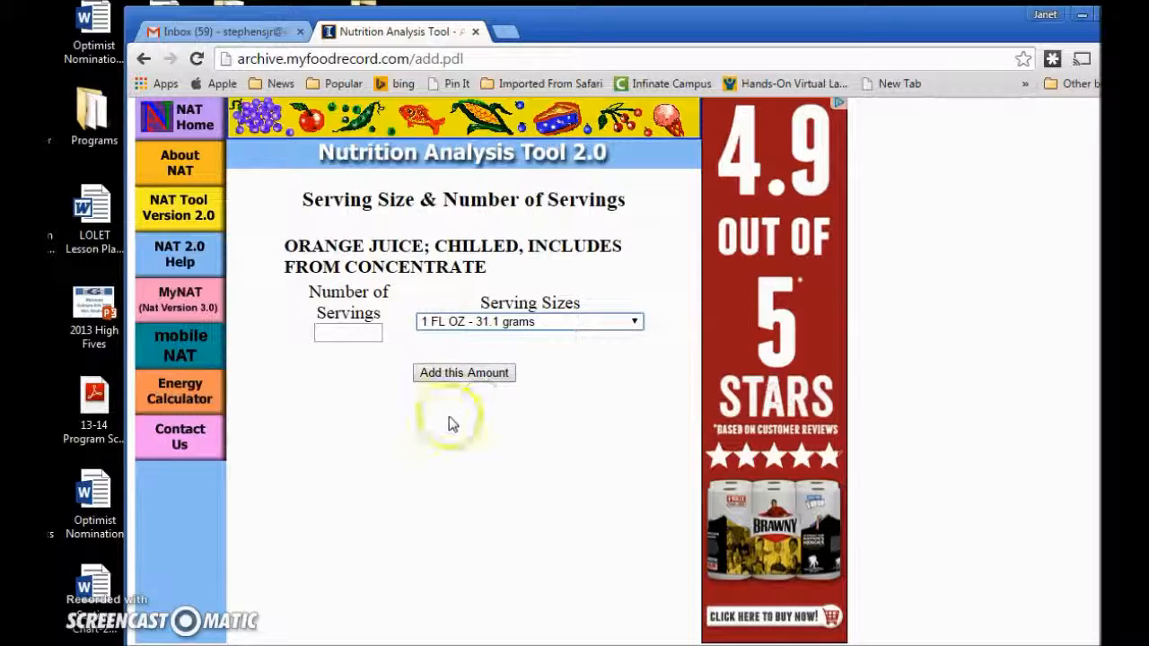
{"action": "left_click", "coordinate": [342, 334]}
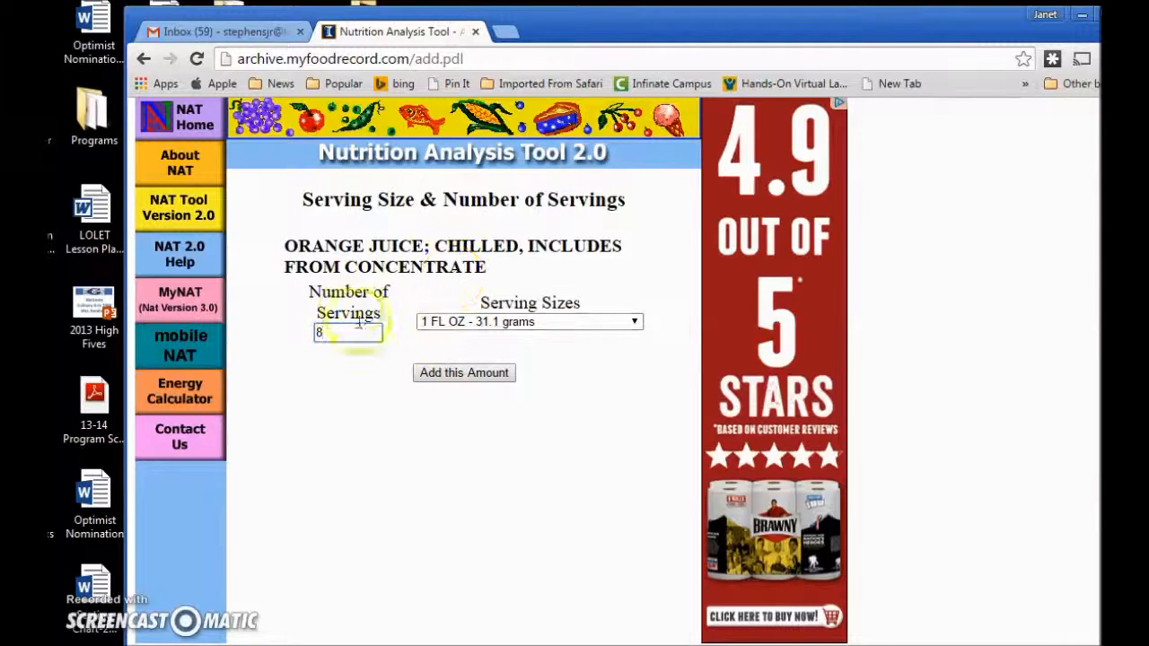
{"action": "left_click", "coordinate": [462, 373]}
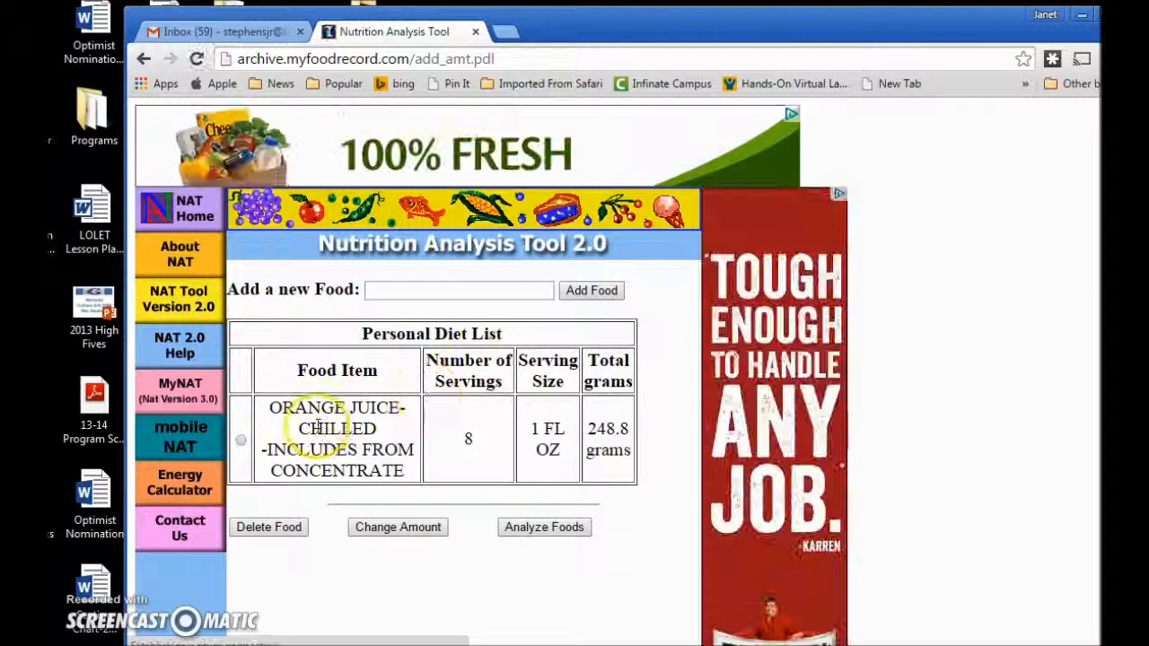
Search the food database for 'biscuit' using the suggestion offered for 'bi'.
{"action": "scroll", "coordinate": [542, 418], "scroll_direction": "down", "scroll_amount": 2}
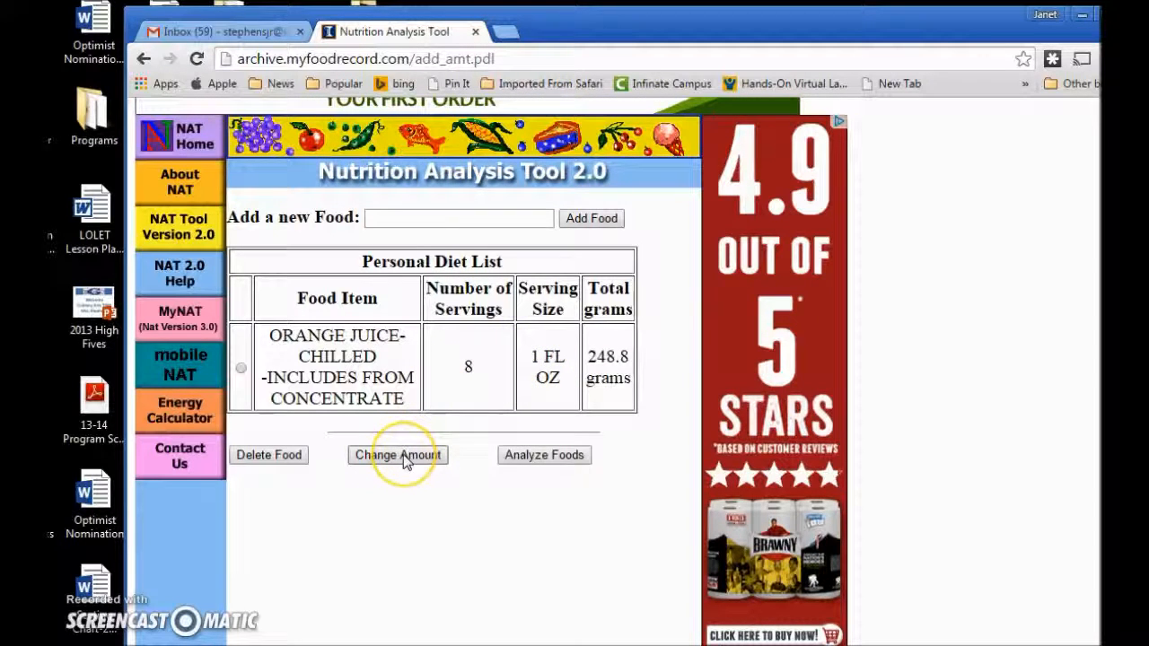
{"action": "left_click", "coordinate": [409, 217]}
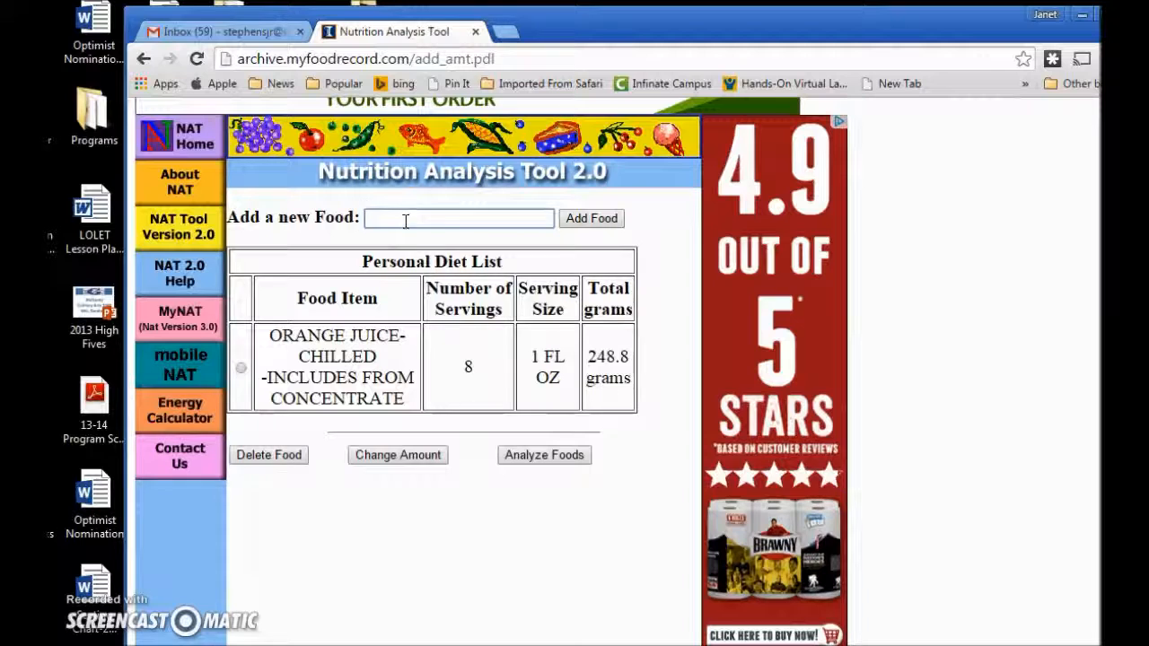
{"action": "left_click", "coordinate": [435, 221]}
{"action": "type", "text": "biscuit"}
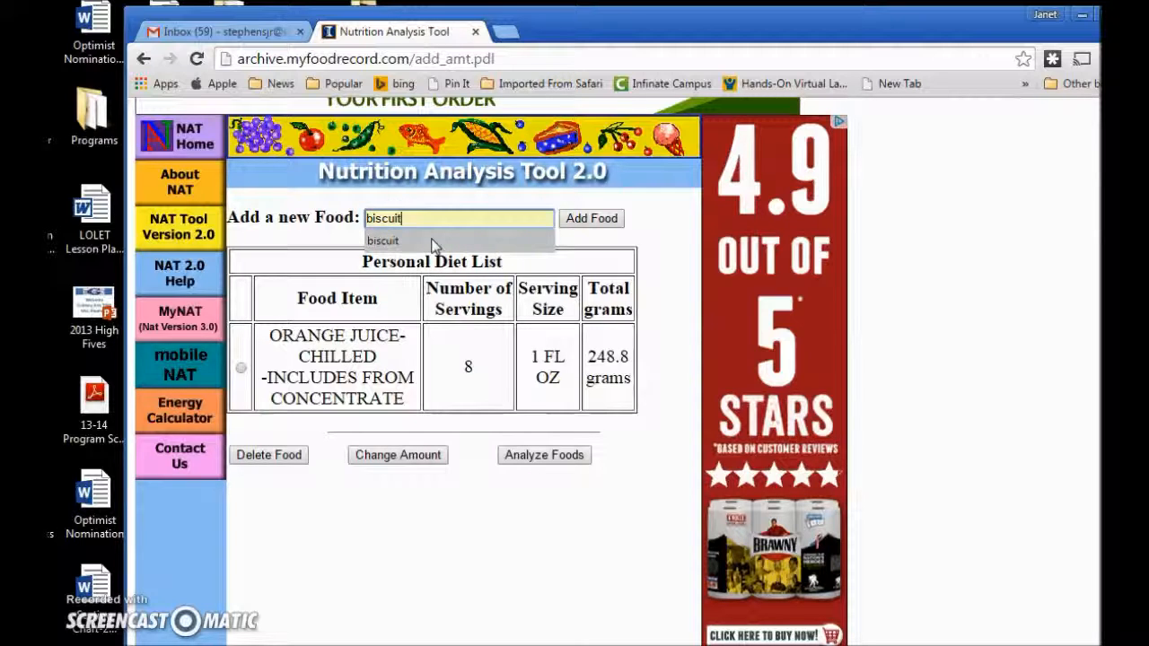
{"action": "left_click", "coordinate": [432, 241]}
{"action": "left_click", "coordinate": [594, 218]}
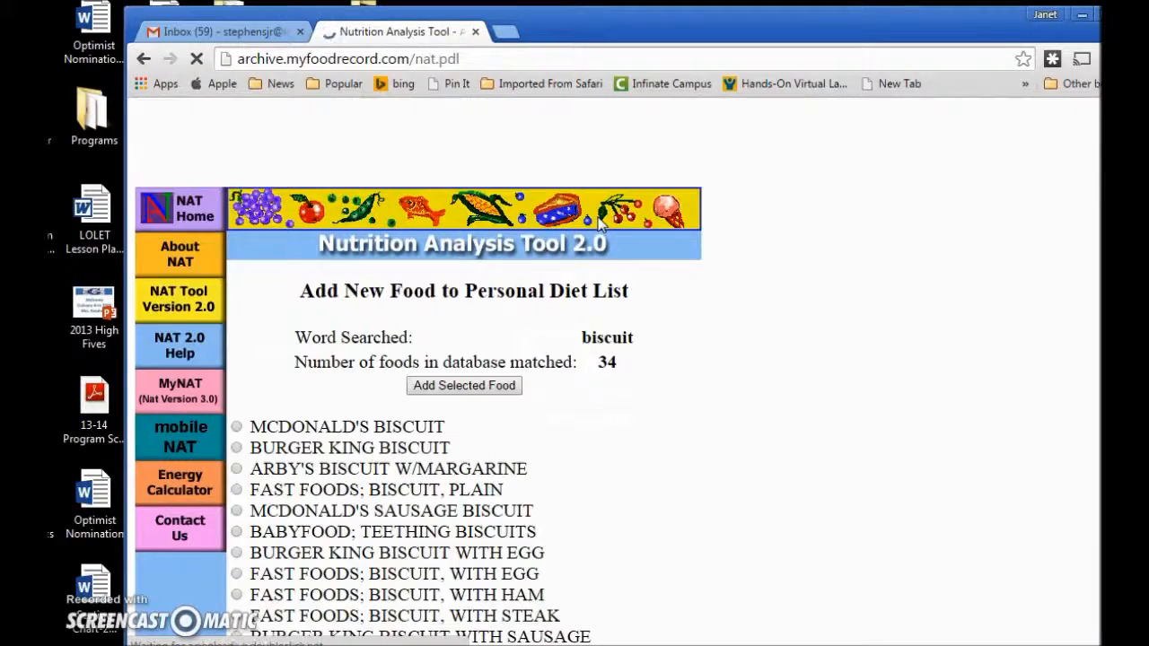
Select FAST FOODS; BISCUIT, WITH EGG AND HAM among the biscuit matches and submit it.
{"action": "scroll", "coordinate": [643, 344], "scroll_direction": "down", "scroll_amount": 5}
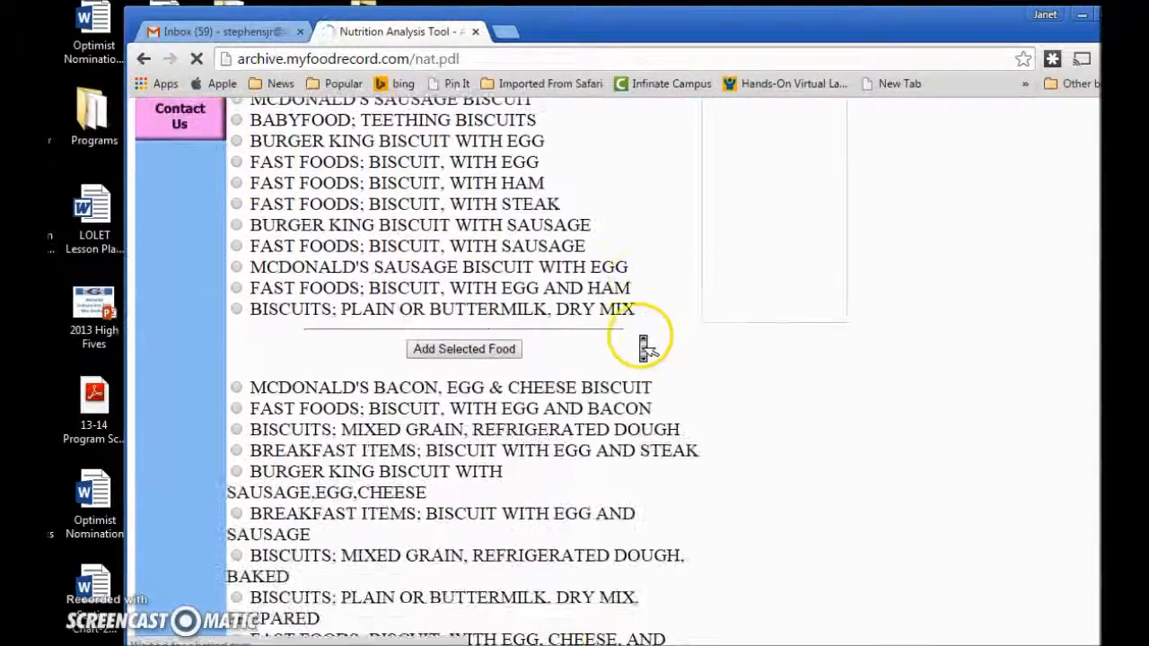
{"action": "scroll", "coordinate": [643, 345], "scroll_direction": "down", "scroll_amount": 6}
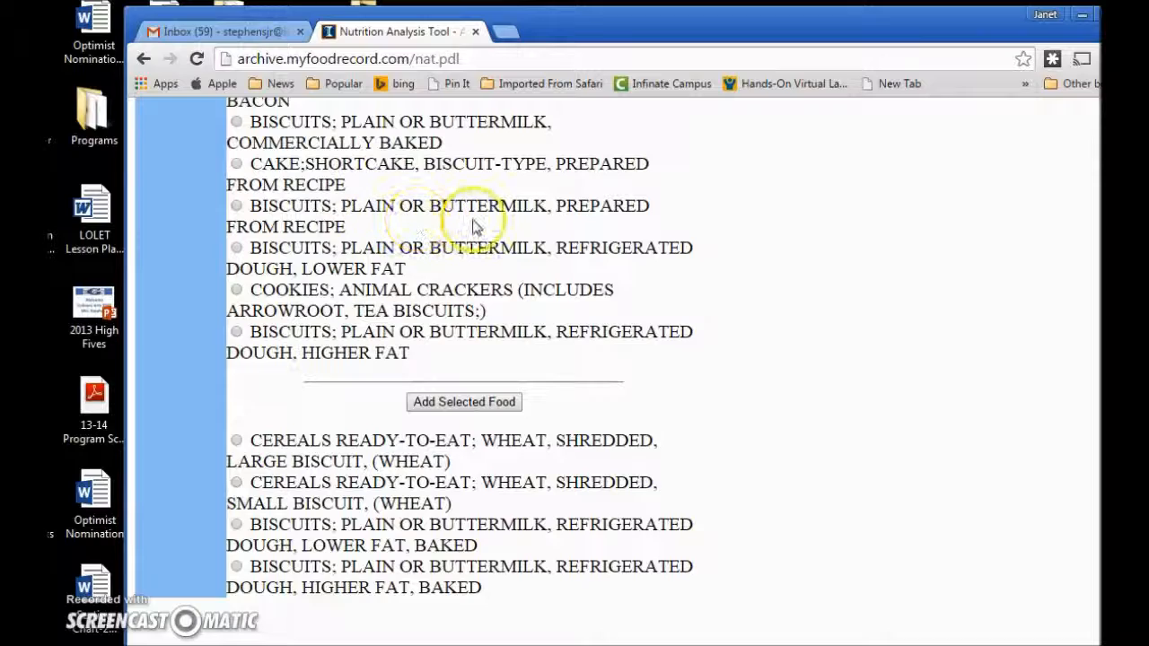
{"action": "scroll", "coordinate": [460, 229], "scroll_direction": "up", "scroll_amount": 1}
{"action": "scroll", "coordinate": [461, 229], "scroll_direction": "up", "scroll_amount": 1}
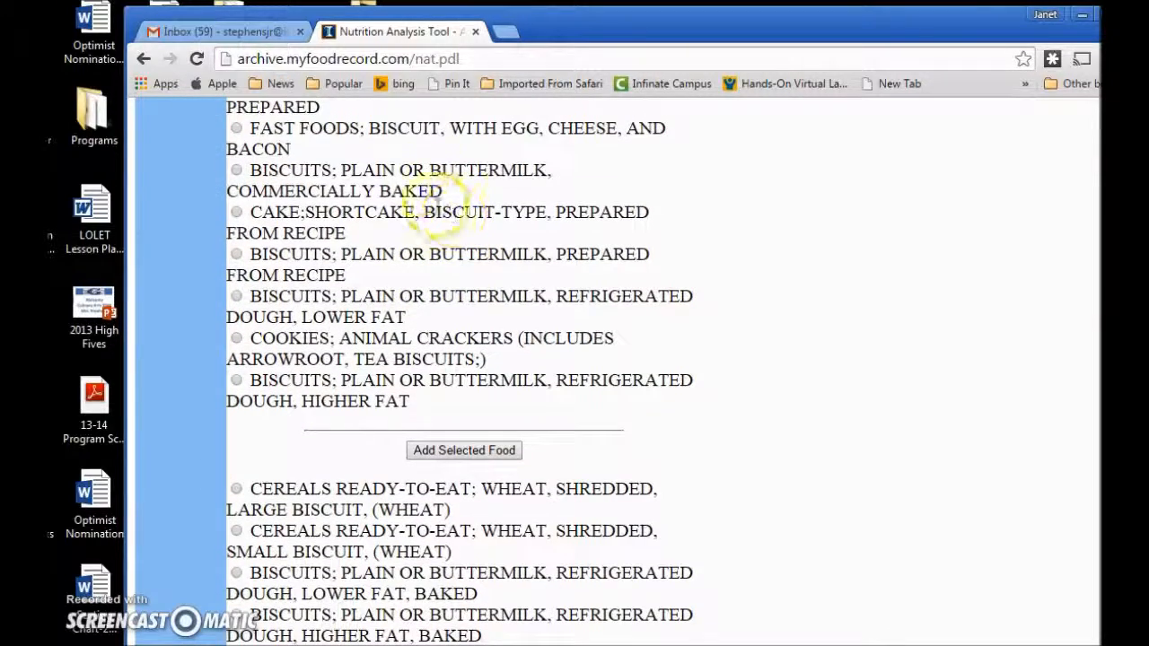
{"action": "scroll", "coordinate": [418, 196], "scroll_direction": "up", "scroll_amount": 5}
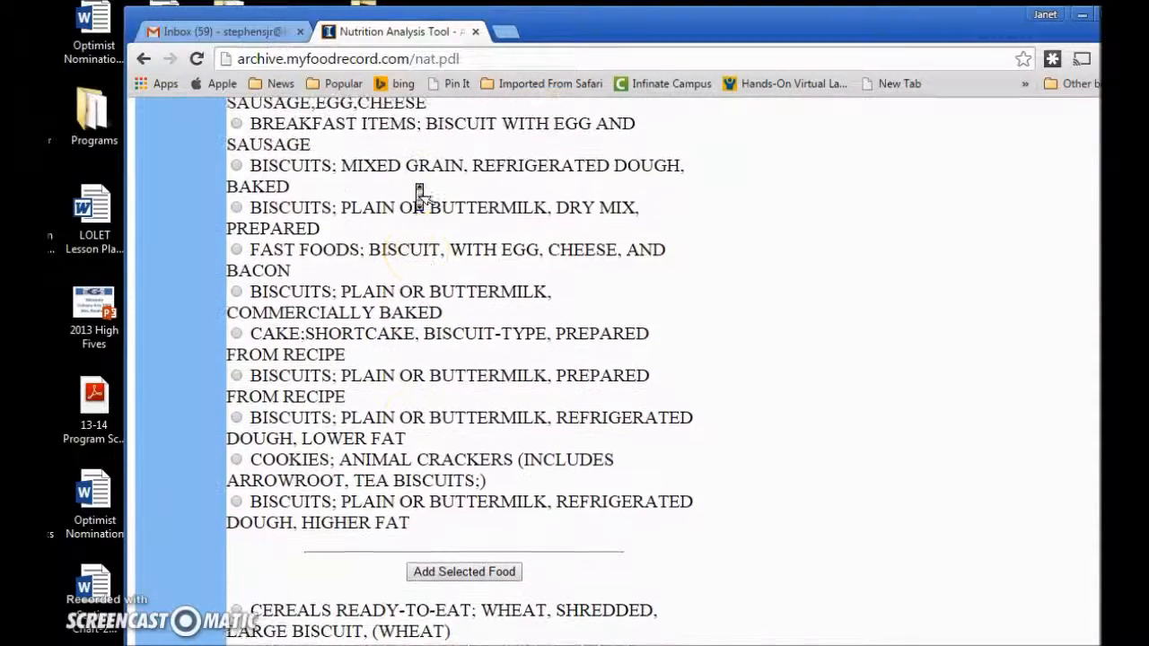
{"action": "scroll", "coordinate": [418, 196], "scroll_direction": "up", "scroll_amount": 5}
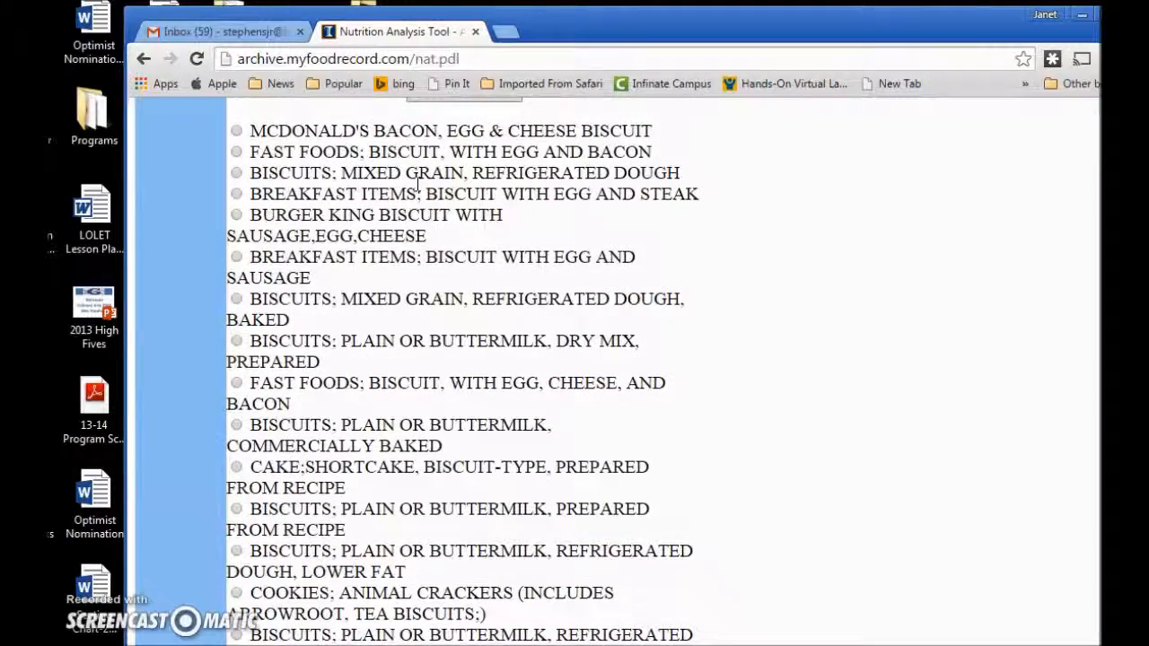
{"action": "scroll", "coordinate": [510, 207], "scroll_direction": "up", "scroll_amount": 5}
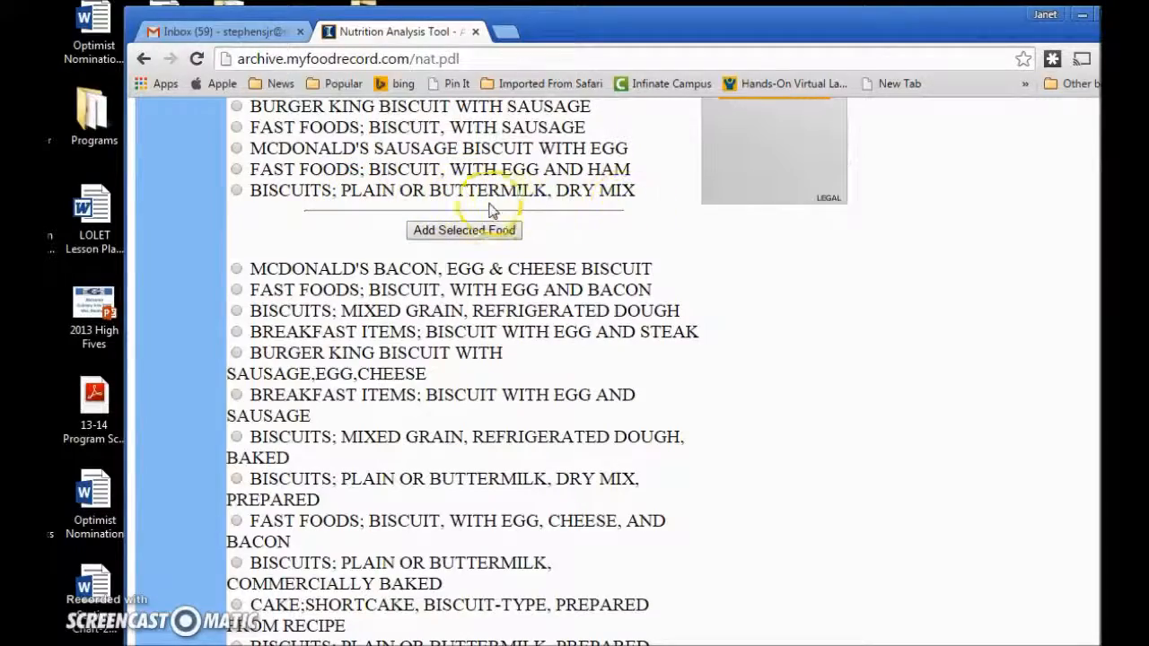
{"action": "scroll", "coordinate": [606, 230], "scroll_direction": "up", "scroll_amount": 3}
{"action": "scroll", "coordinate": [607, 231], "scroll_direction": "up", "scroll_amount": 6}
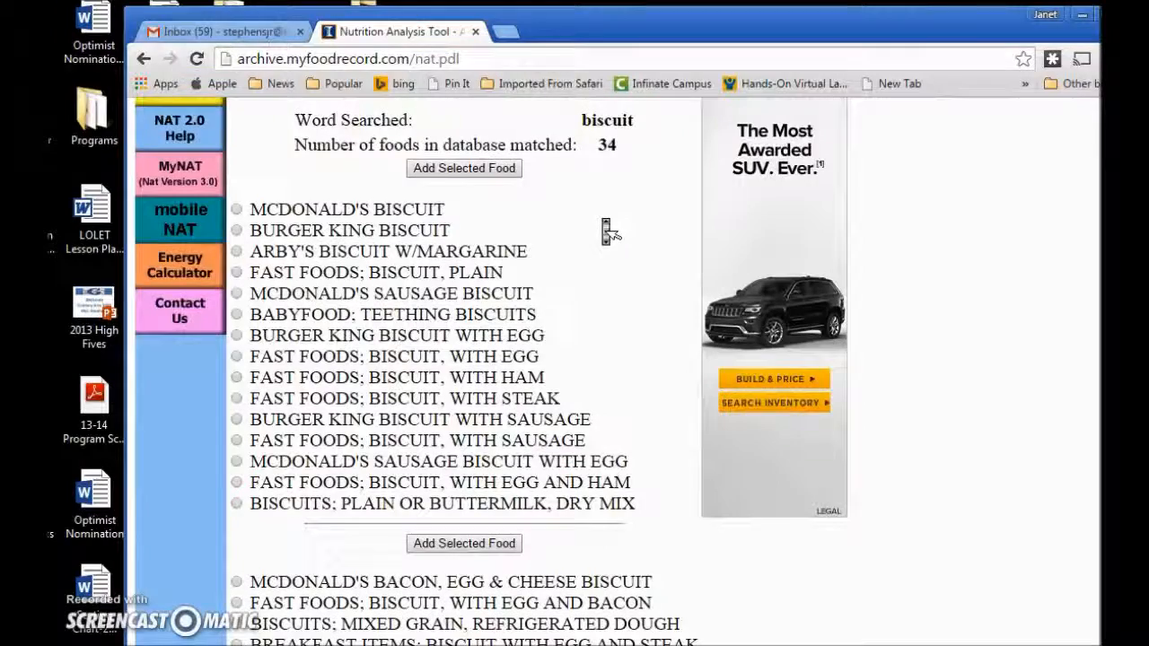
{"action": "scroll", "coordinate": [608, 231], "scroll_direction": "down", "scroll_amount": 1}
{"action": "scroll", "coordinate": [606, 229], "scroll_direction": "down", "scroll_amount": 1}
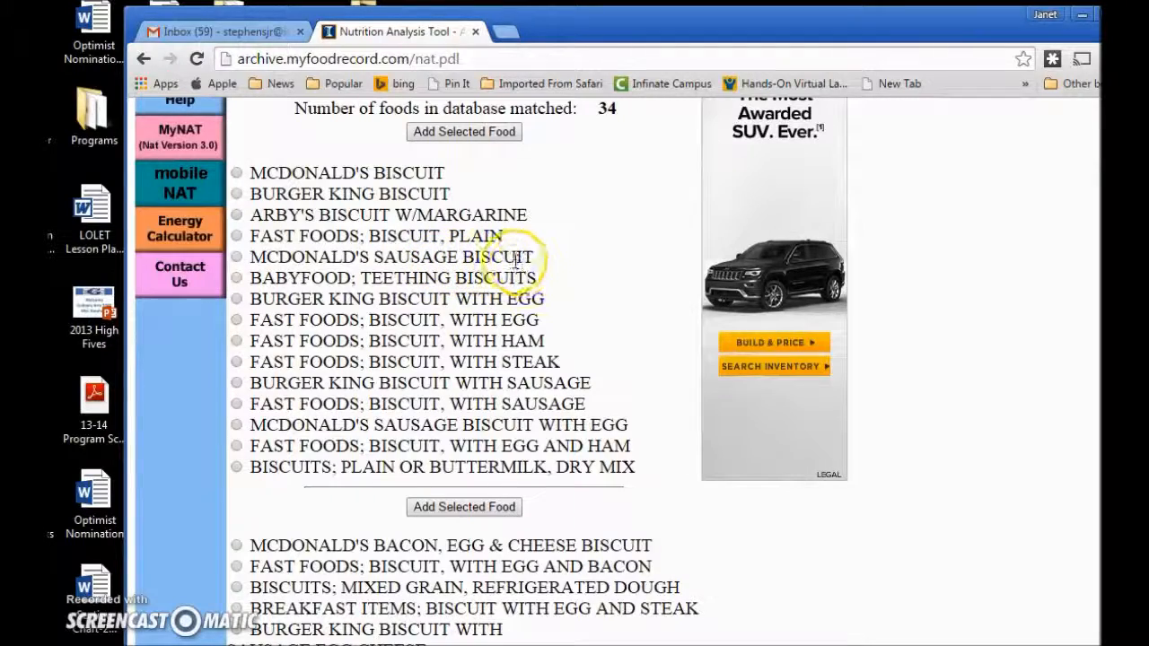
{"action": "scroll", "coordinate": [514, 260], "scroll_direction": "down", "scroll_amount": 2}
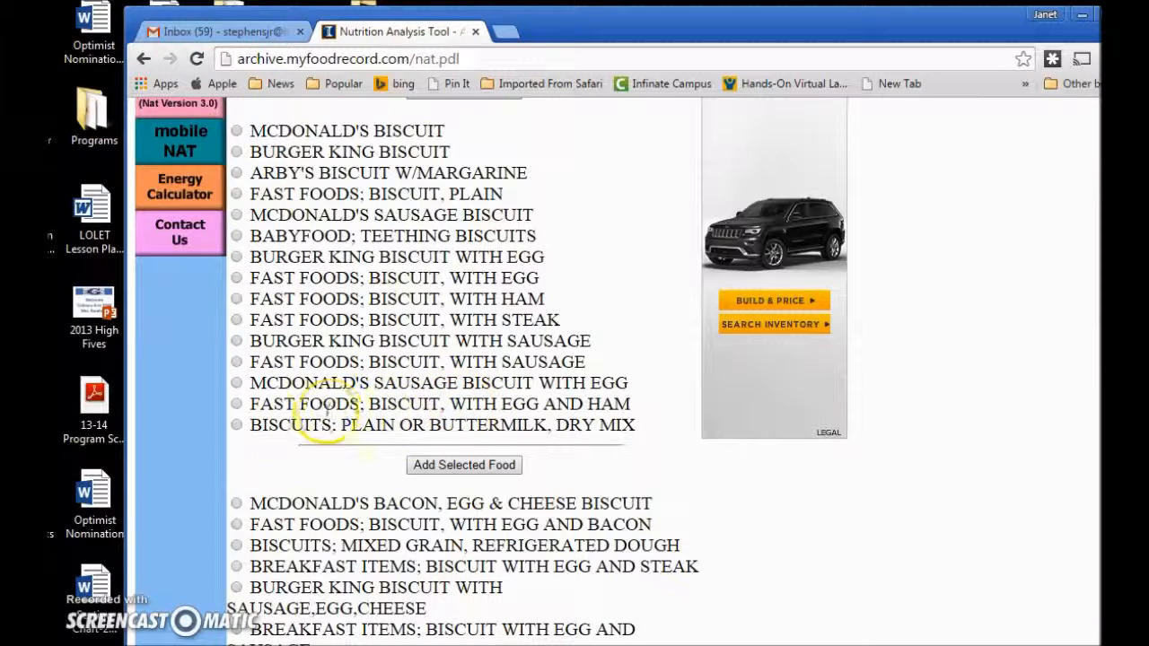
{"action": "left_click", "coordinate": [236, 404]}
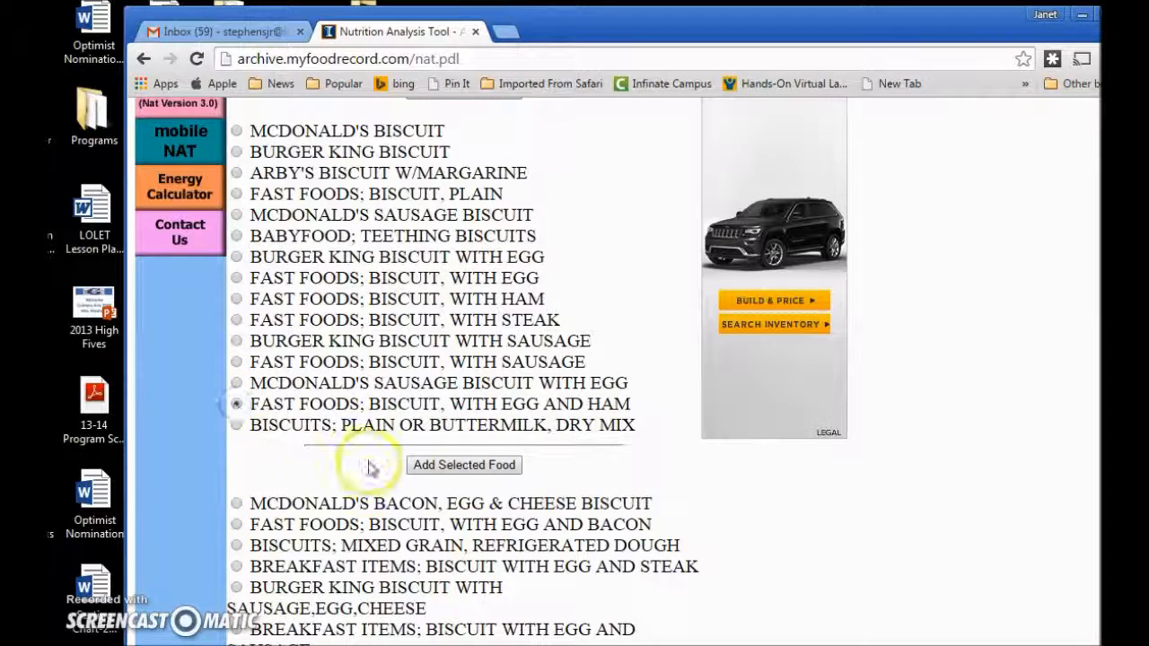
{"action": "left_click", "coordinate": [431, 467]}
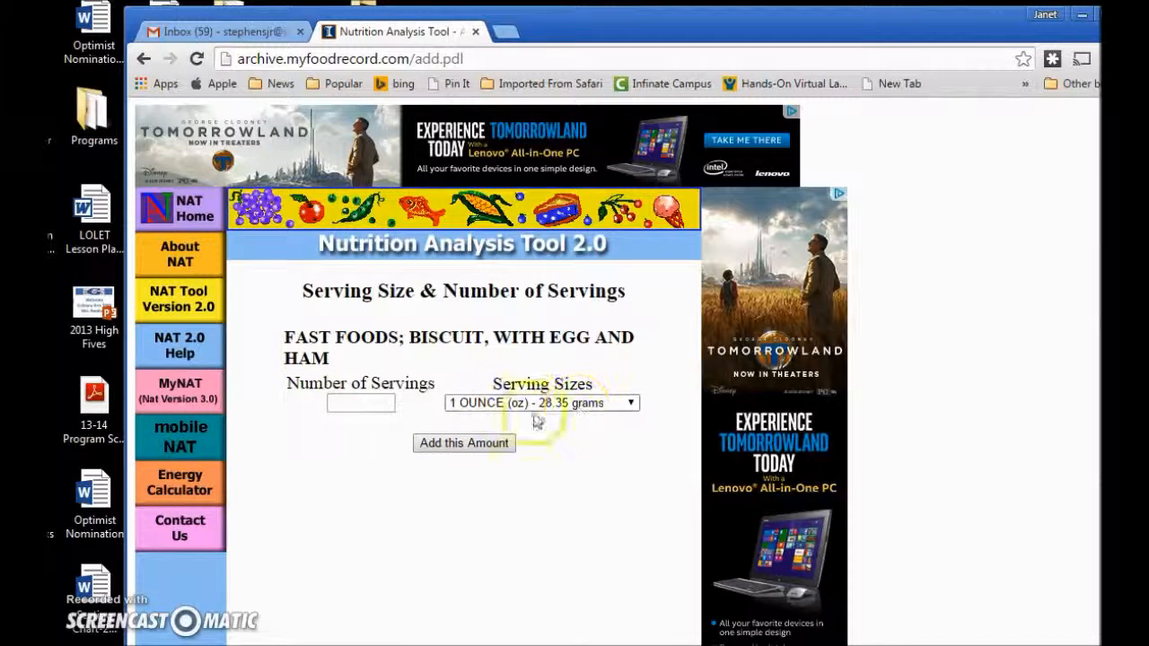
Add one serving of 1 BISCUIT - 192 grams of the egg-and-ham biscuit.
{"action": "left_click", "coordinate": [631, 405]}
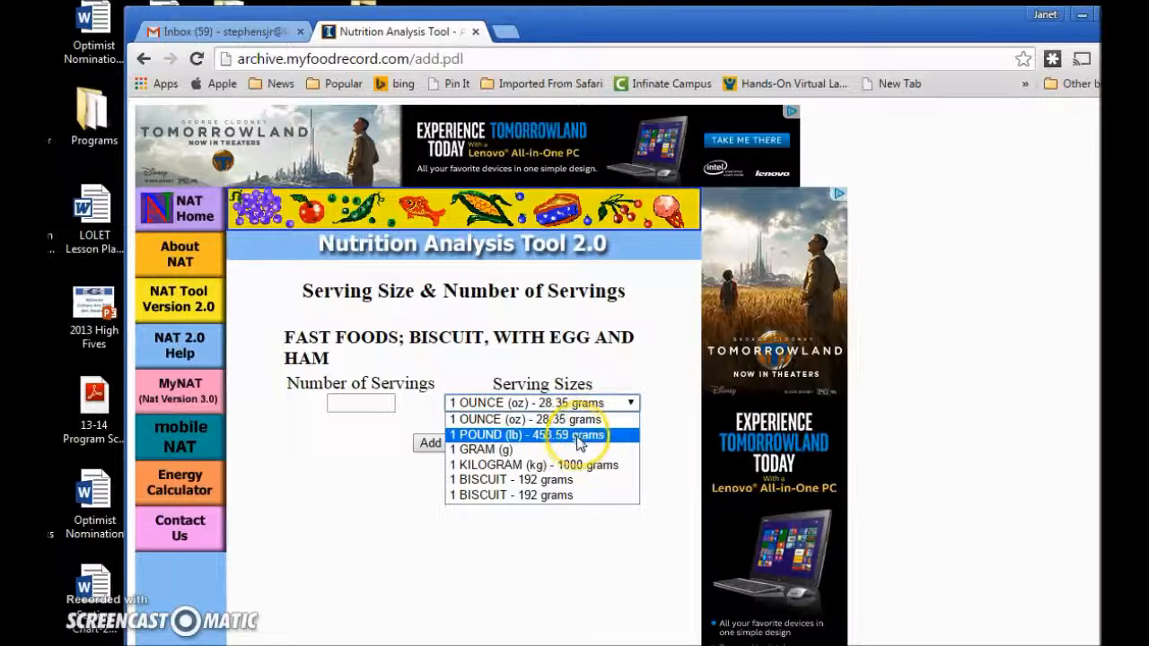
{"action": "left_click", "coordinate": [547, 481]}
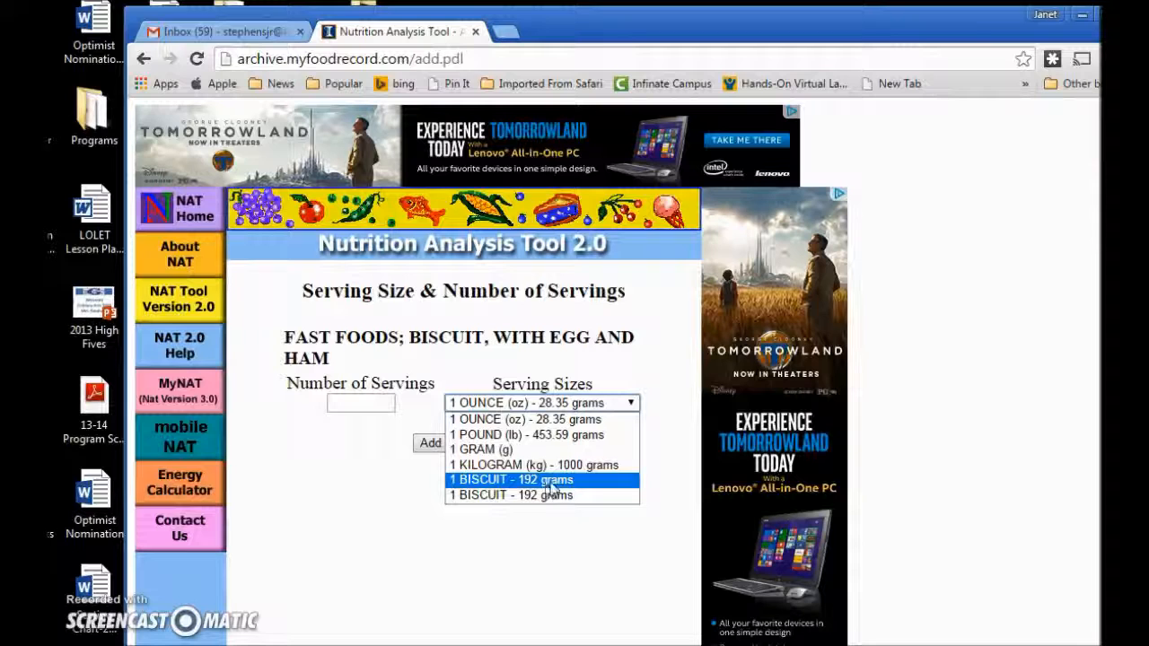
{"action": "left_click", "coordinate": [552, 485]}
{"action": "left_click", "coordinate": [347, 405]}
{"action": "left_click", "coordinate": [353, 405]}
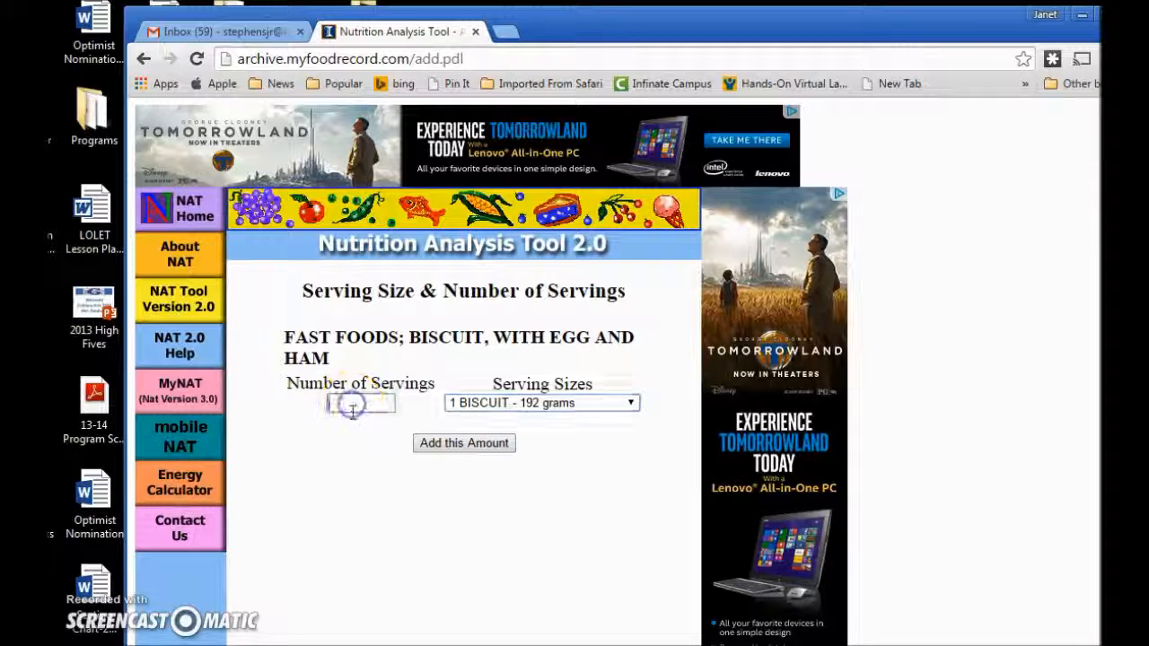
{"action": "left_click", "coordinate": [447, 446]}
{"action": "left_click", "coordinate": [449, 446]}
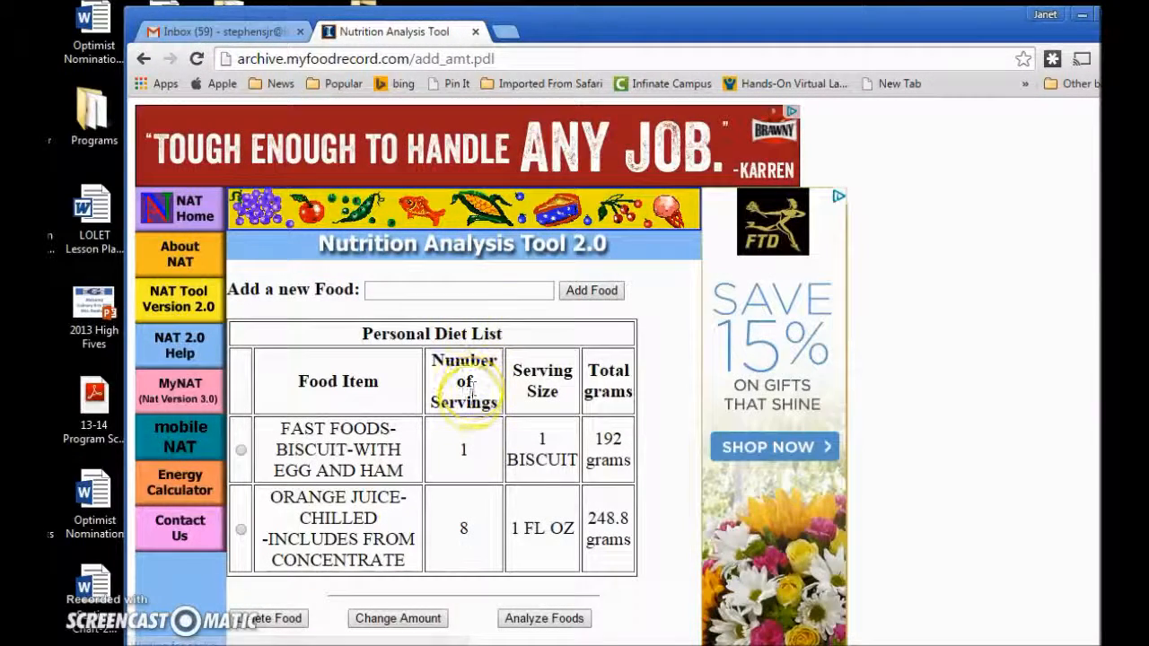
{"action": "scroll", "coordinate": [467, 395], "scroll_direction": "down", "scroll_amount": 2}
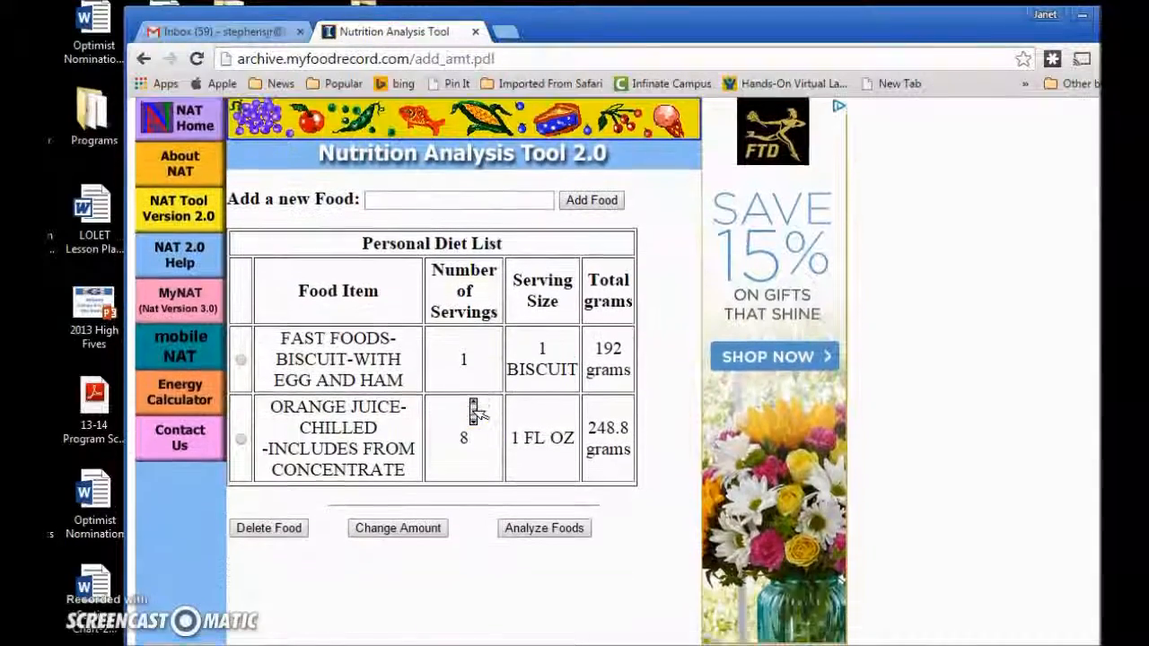
{"action": "scroll", "coordinate": [473, 406], "scroll_direction": "down", "scroll_amount": 1}
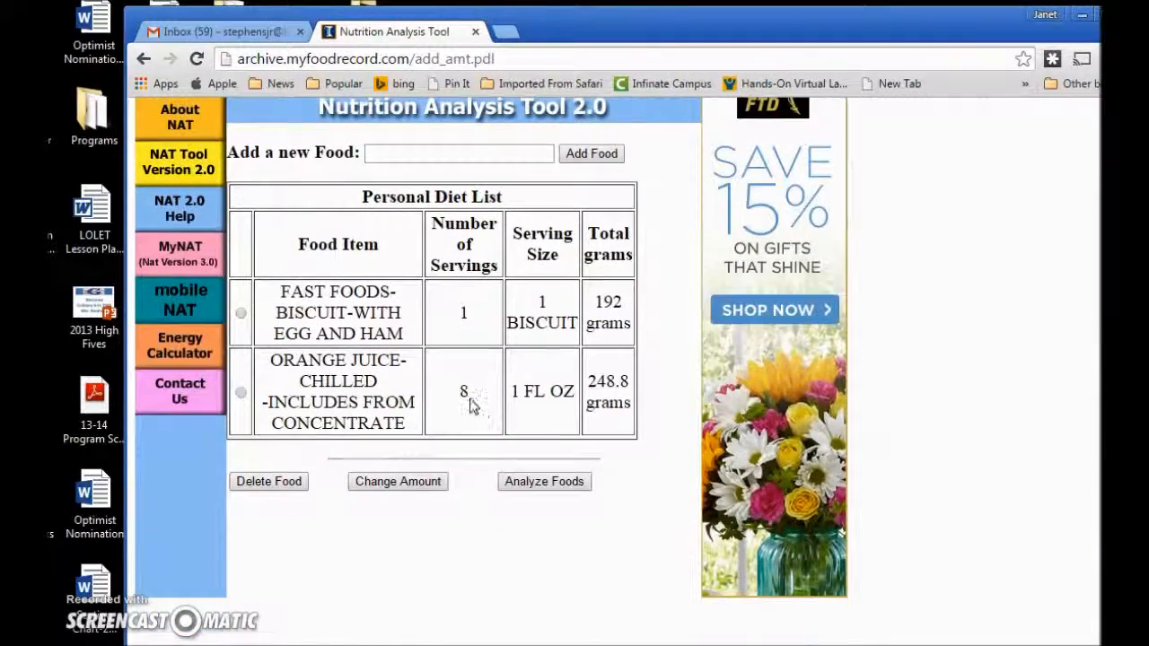
{"action": "left_click", "coordinate": [467, 447]}
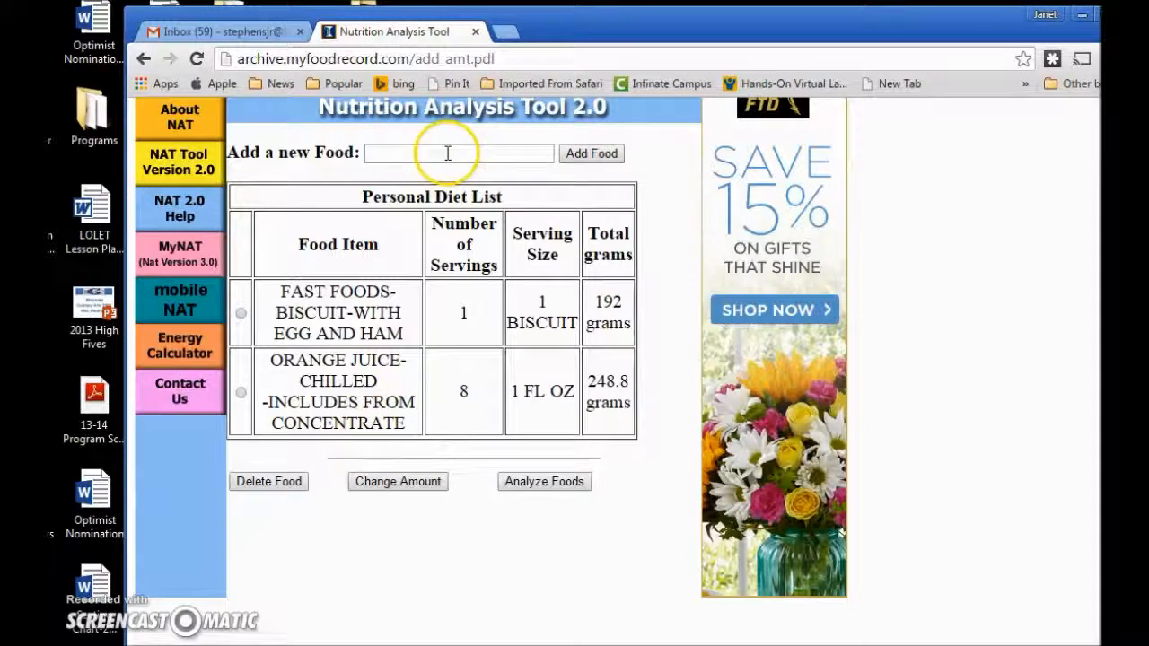
{"action": "left_click", "coordinate": [417, 156]}
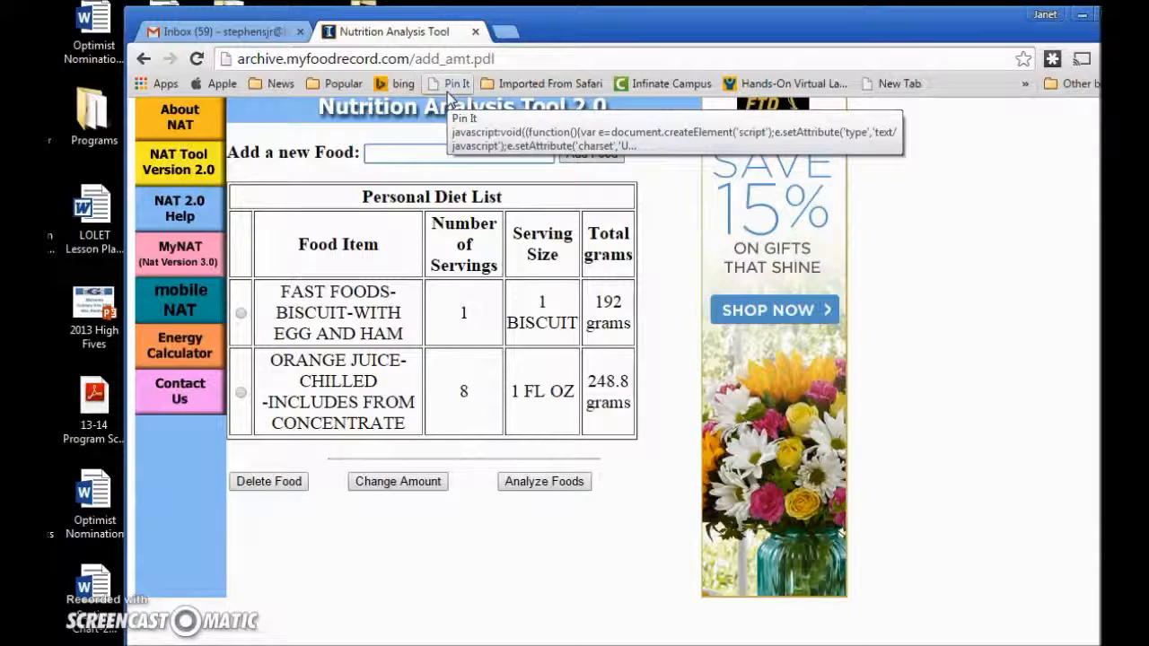
Search the food database for 'cashew chicken', which returns no matches.
{"action": "type", "text": "cashew"}
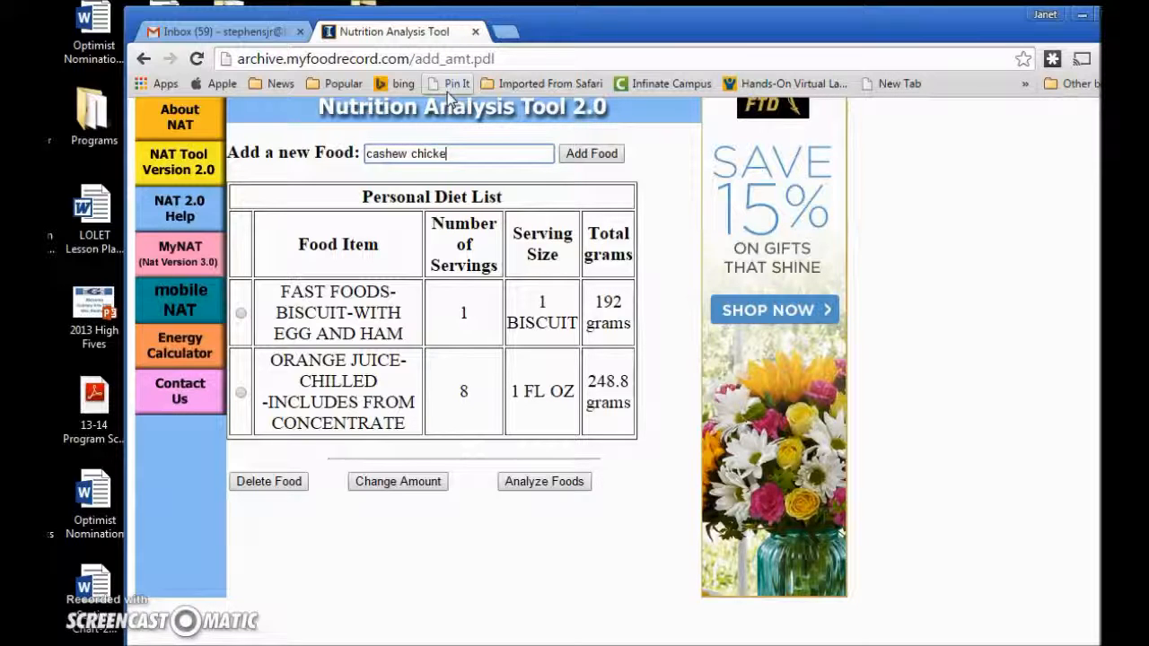
{"action": "type", "text": "chicken"}
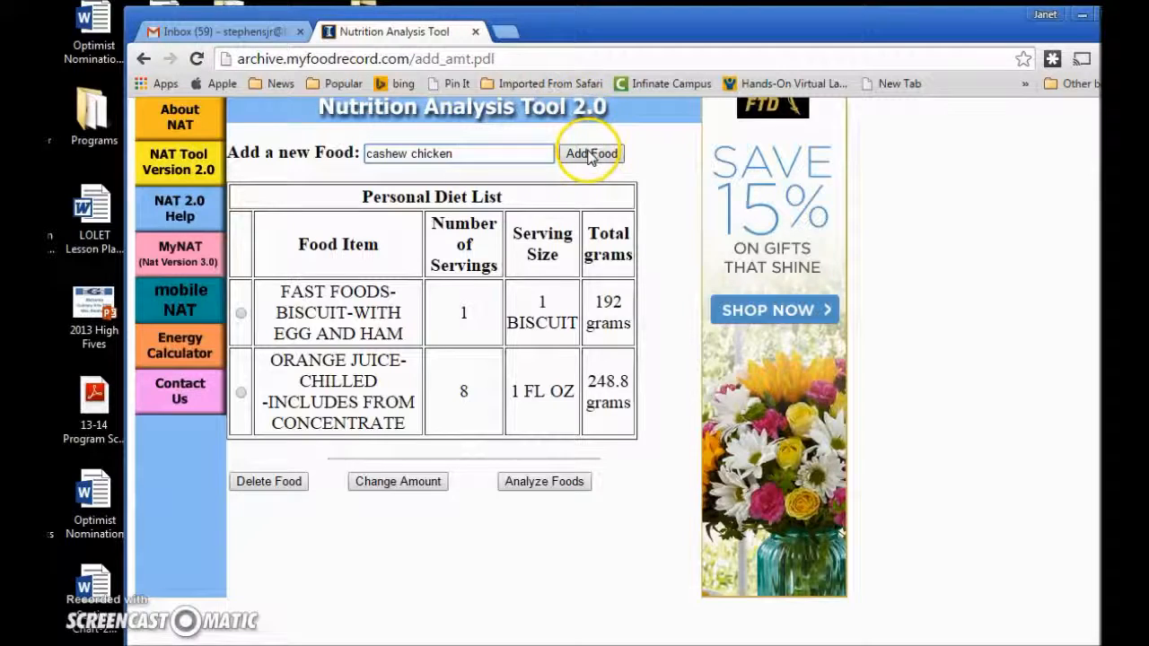
{"action": "left_click", "coordinate": [590, 154]}
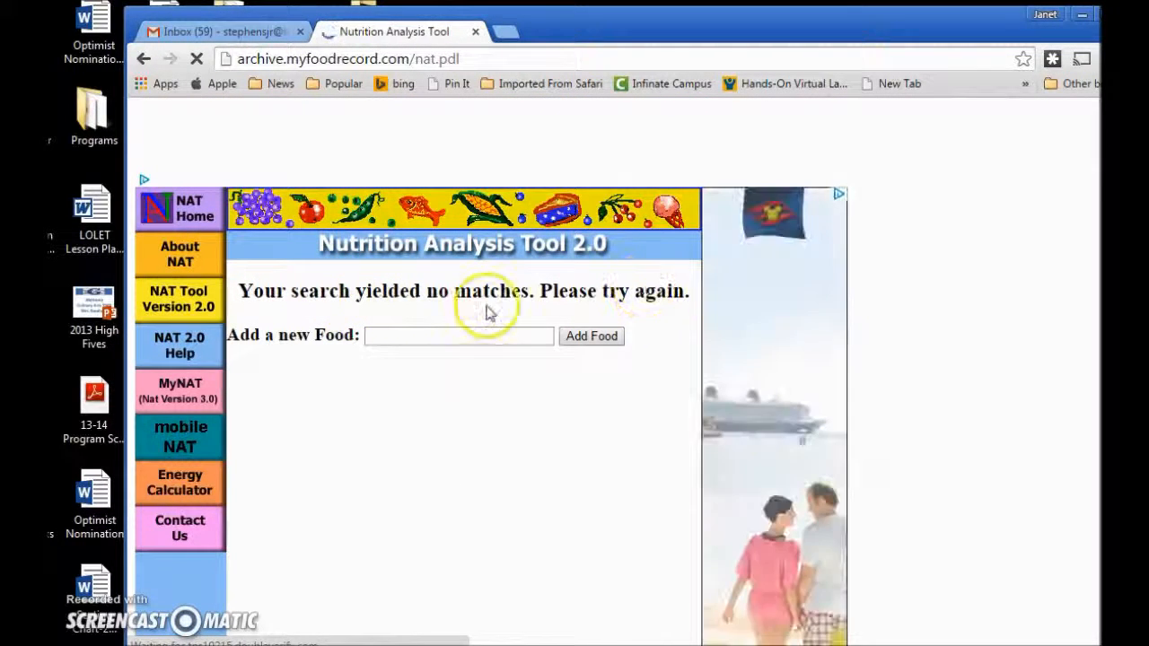
Search for 'cashew' instead, bringing up 6 matching foods.
{"action": "left_click", "coordinate": [375, 336]}
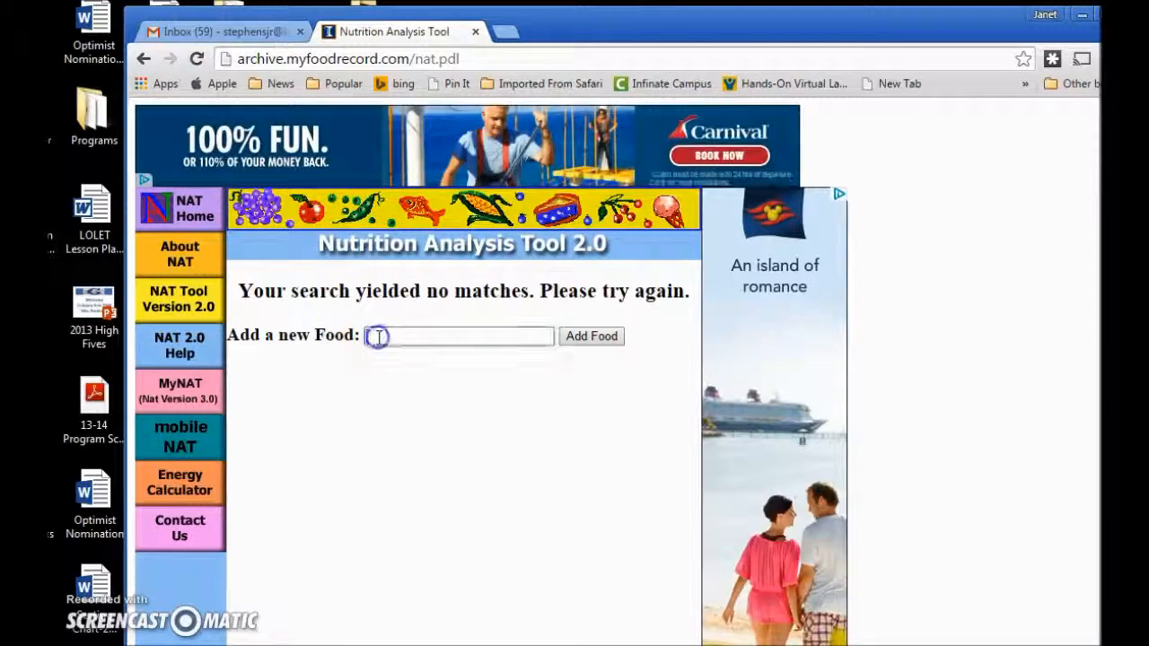
{"action": "type", "text": "cashew"}
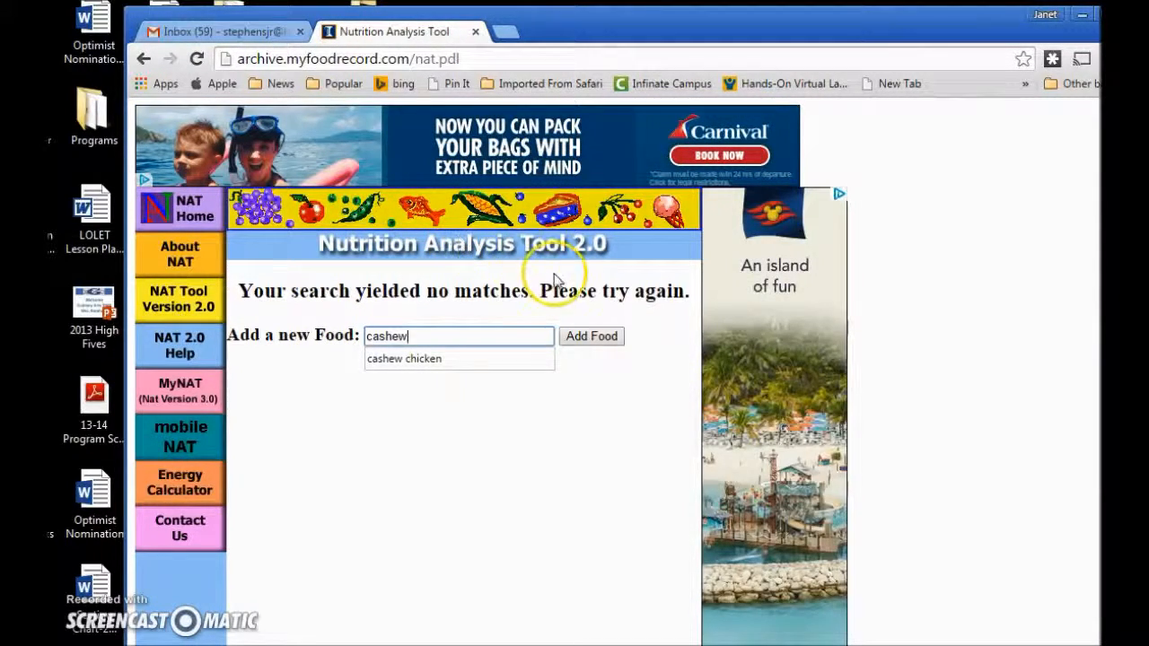
{"action": "left_click", "coordinate": [591, 337]}
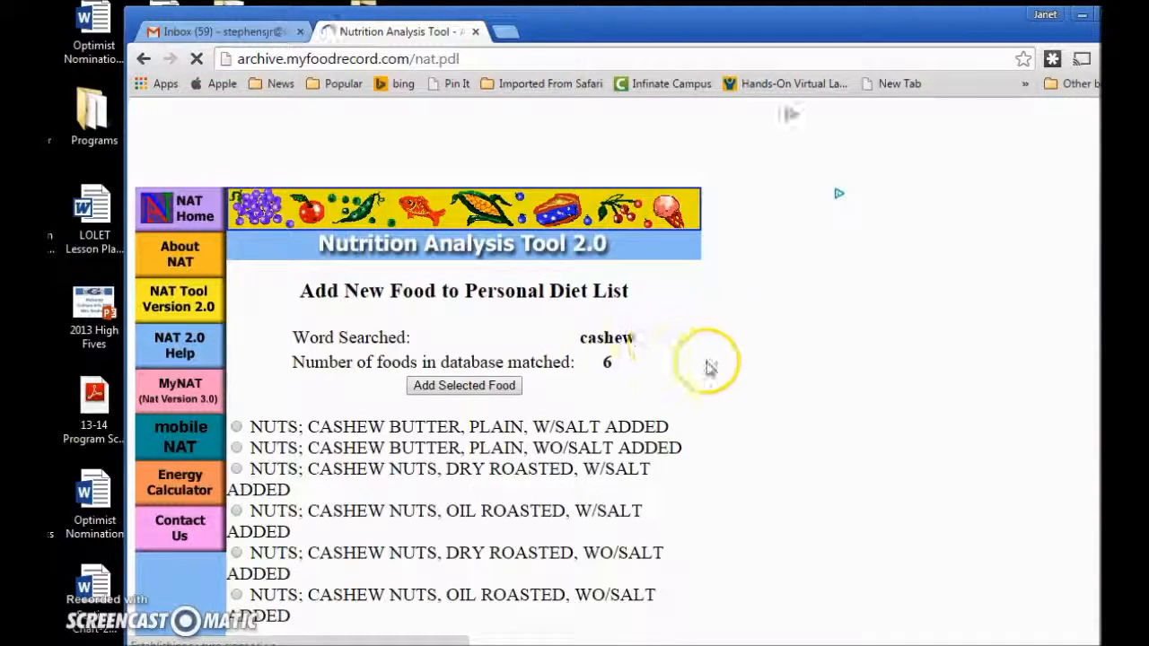
Select NUTS; CASHEW NUTS, DRY ROASTED, W/SALT ADDED and submit it.
{"action": "scroll", "coordinate": [708, 367], "scroll_direction": "down", "scroll_amount": 2}
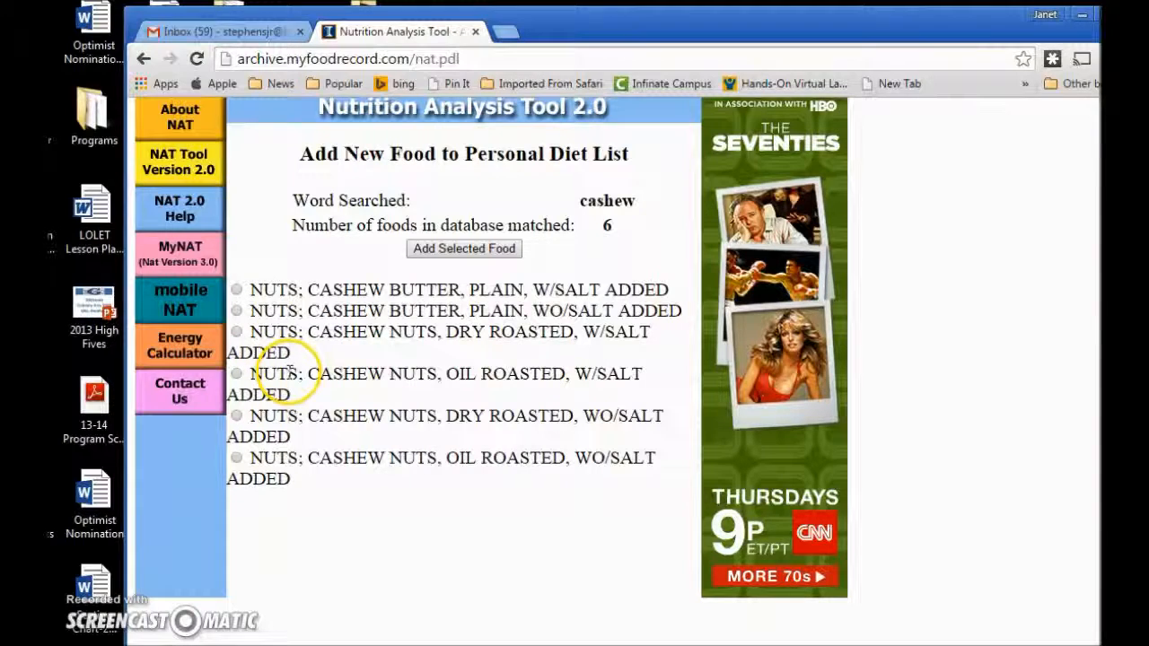
{"action": "left_click", "coordinate": [237, 333]}
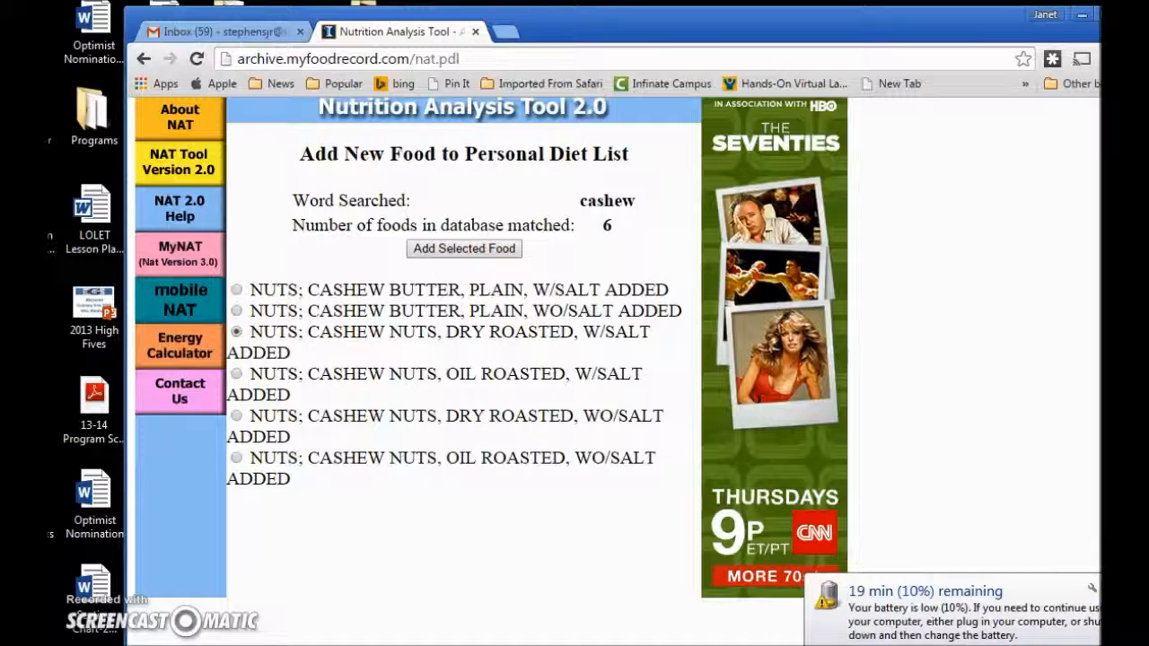
{"action": "left_click", "coordinate": [1107, 589]}
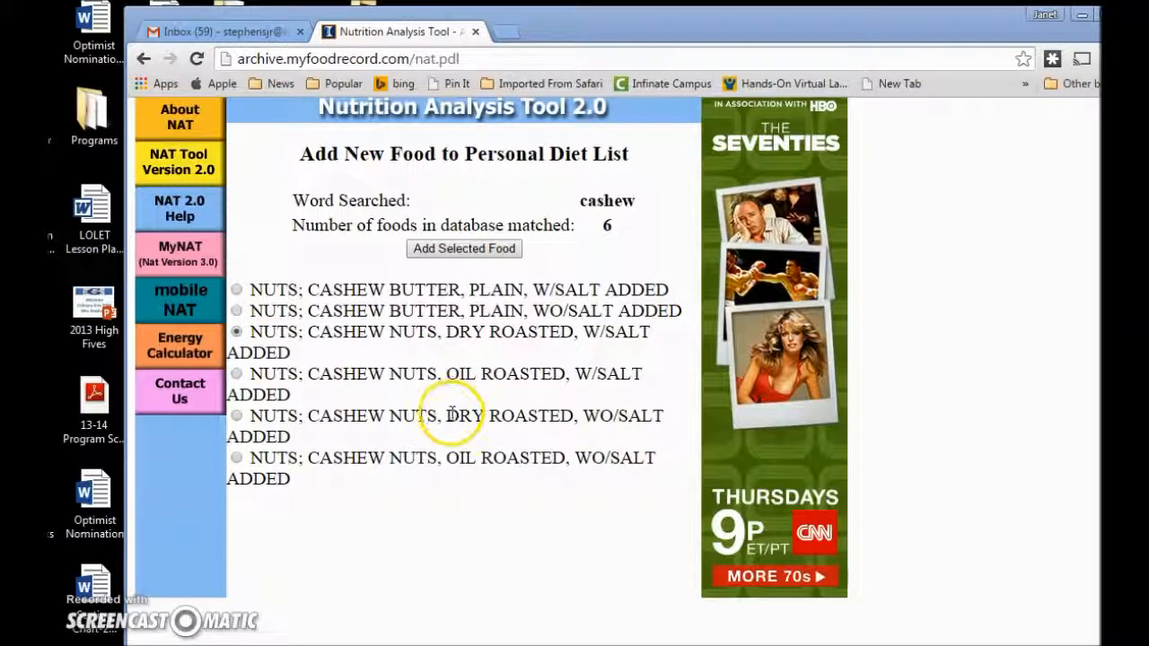
{"action": "left_click", "coordinate": [444, 251]}
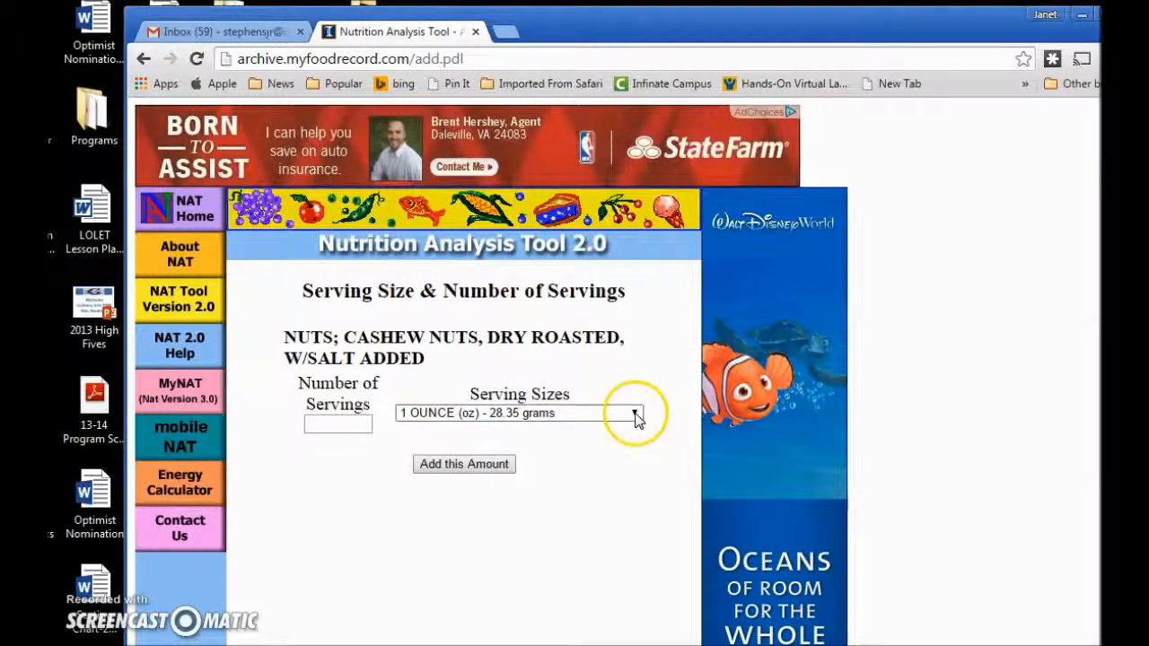
Add 2 servings of 1 TABLESPOON (tbsp) - 8.56 grams of the cashews.
{"action": "left_click", "coordinate": [636, 416]}
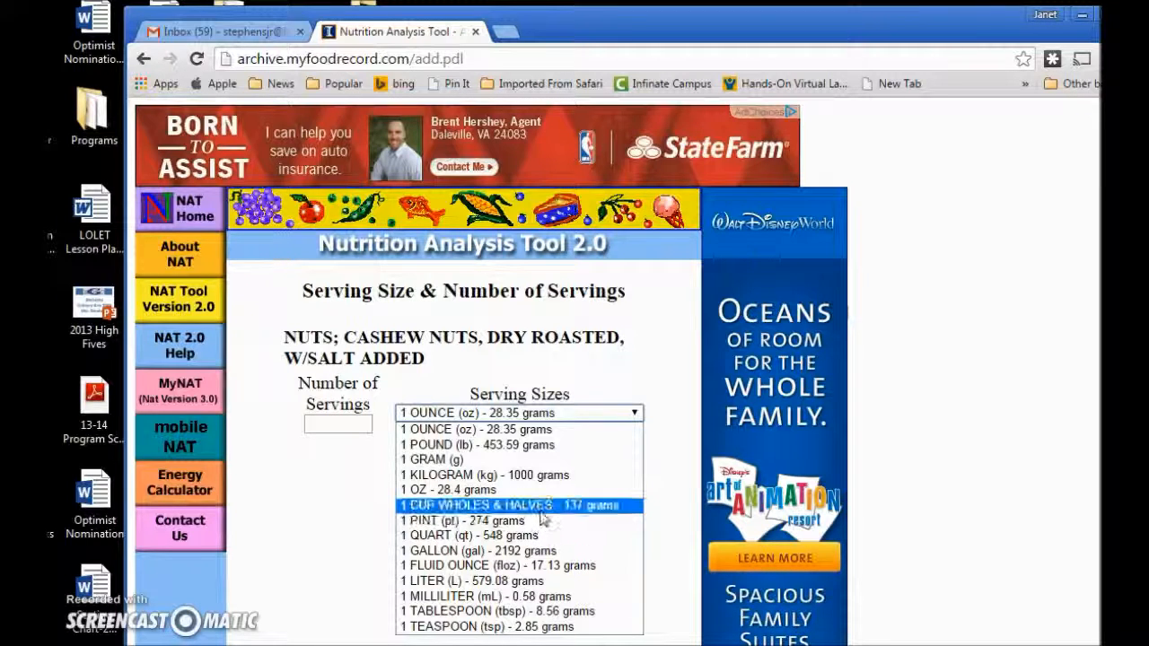
{"action": "left_click", "coordinate": [500, 599]}
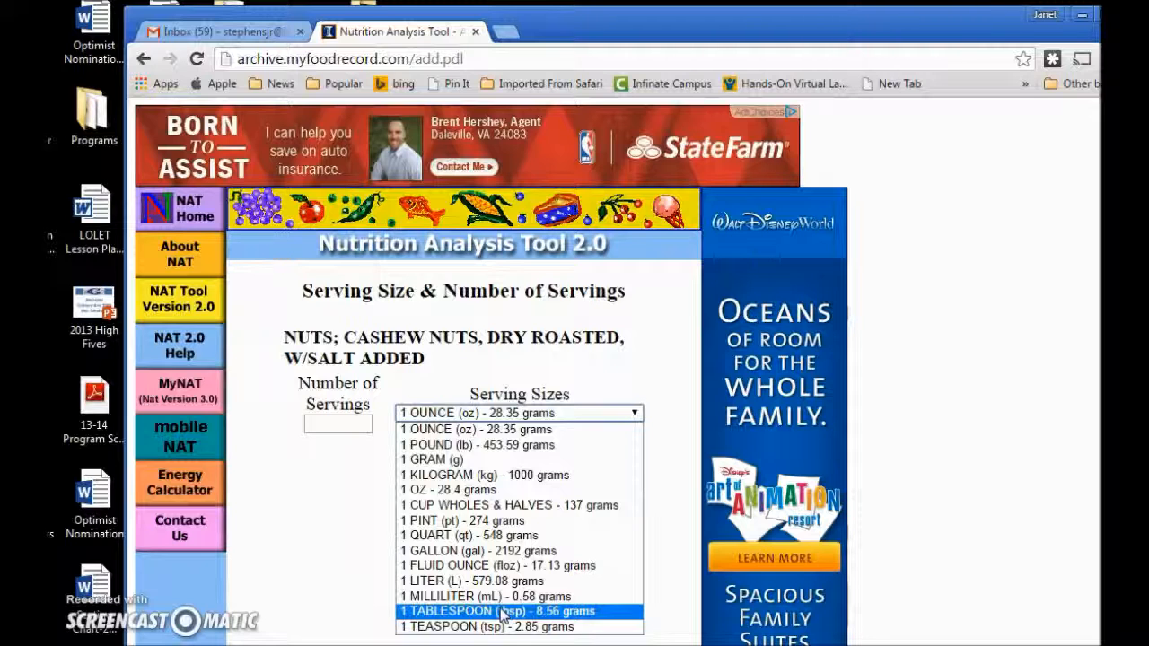
{"action": "left_click", "coordinate": [503, 611]}
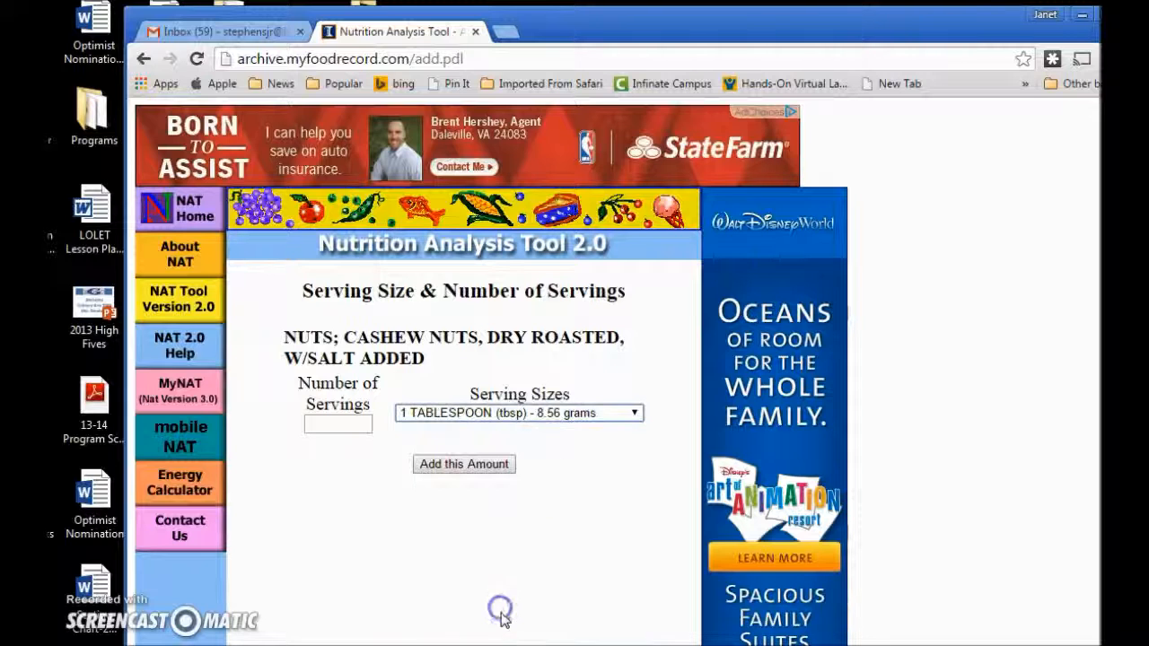
{"action": "left_click", "coordinate": [339, 423]}
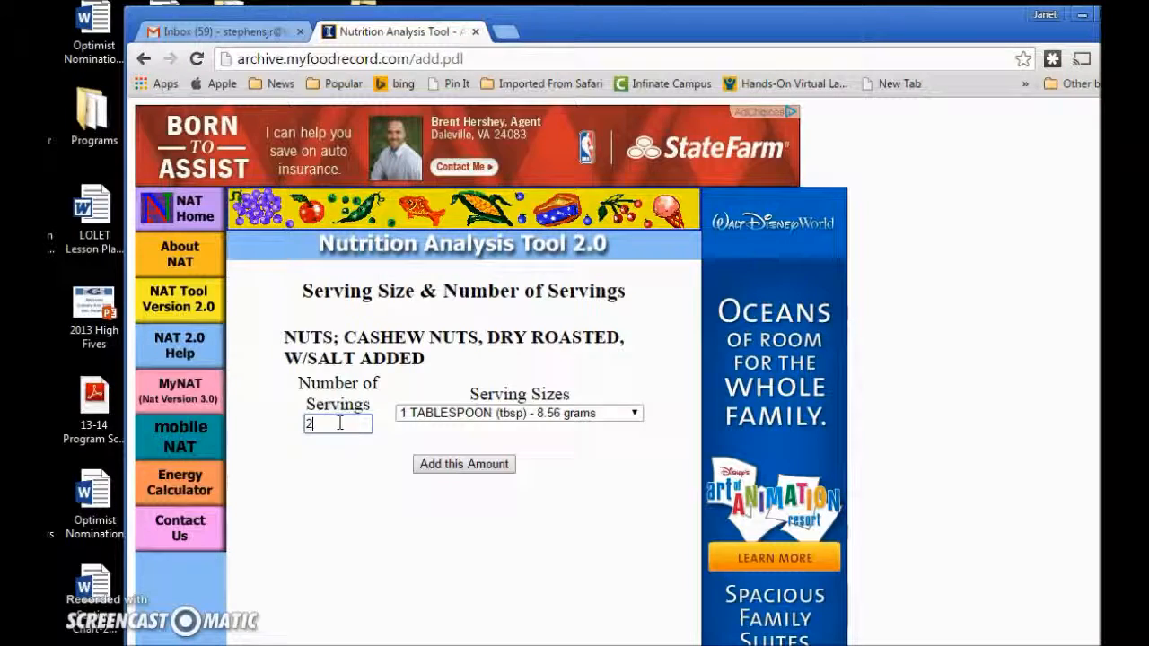
{"action": "left_click", "coordinate": [452, 465]}
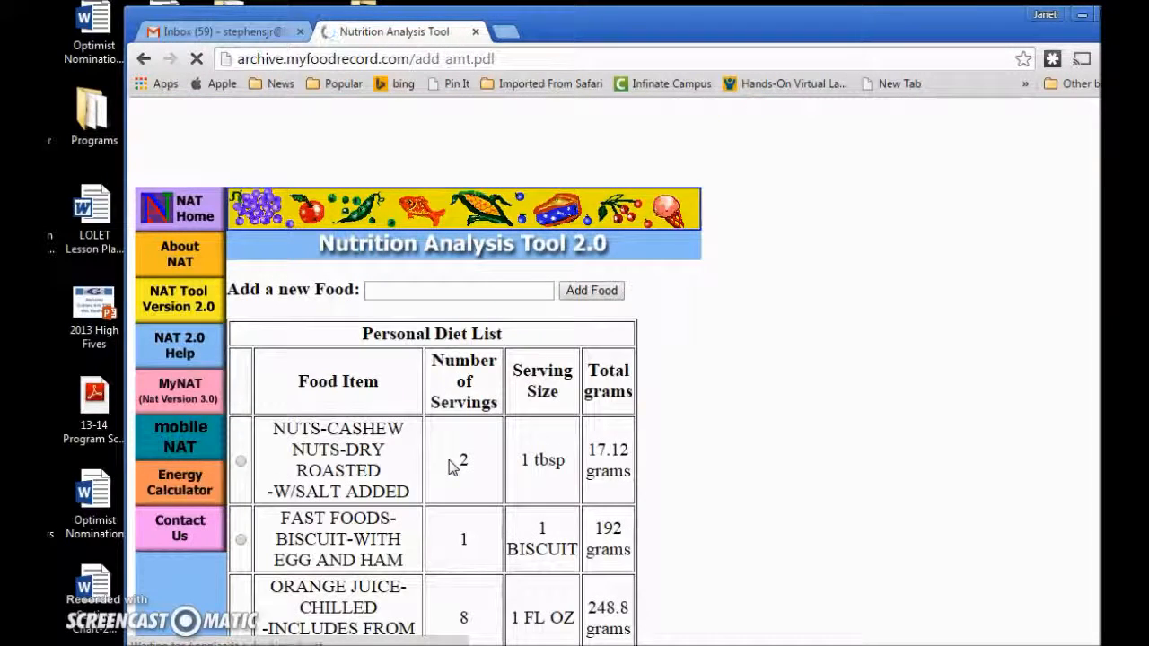
Search the food database for 'chicken'.
{"action": "left_click", "coordinate": [414, 288]}
{"action": "type", "text": "chicken"}
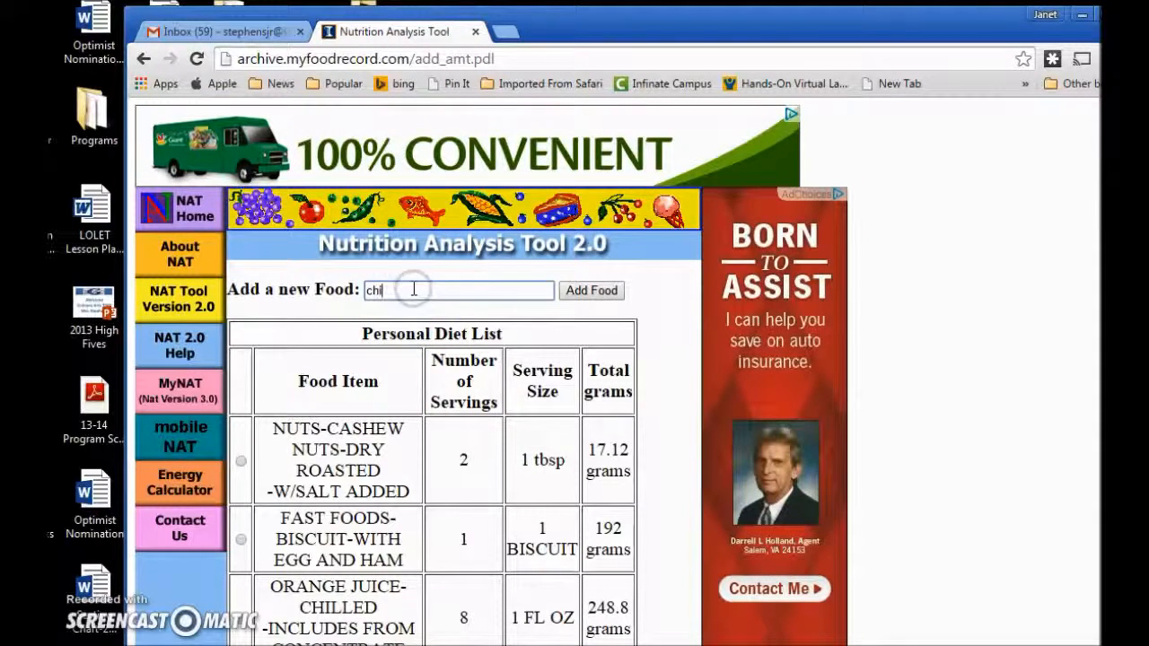
{"action": "left_click", "coordinate": [574, 291]}
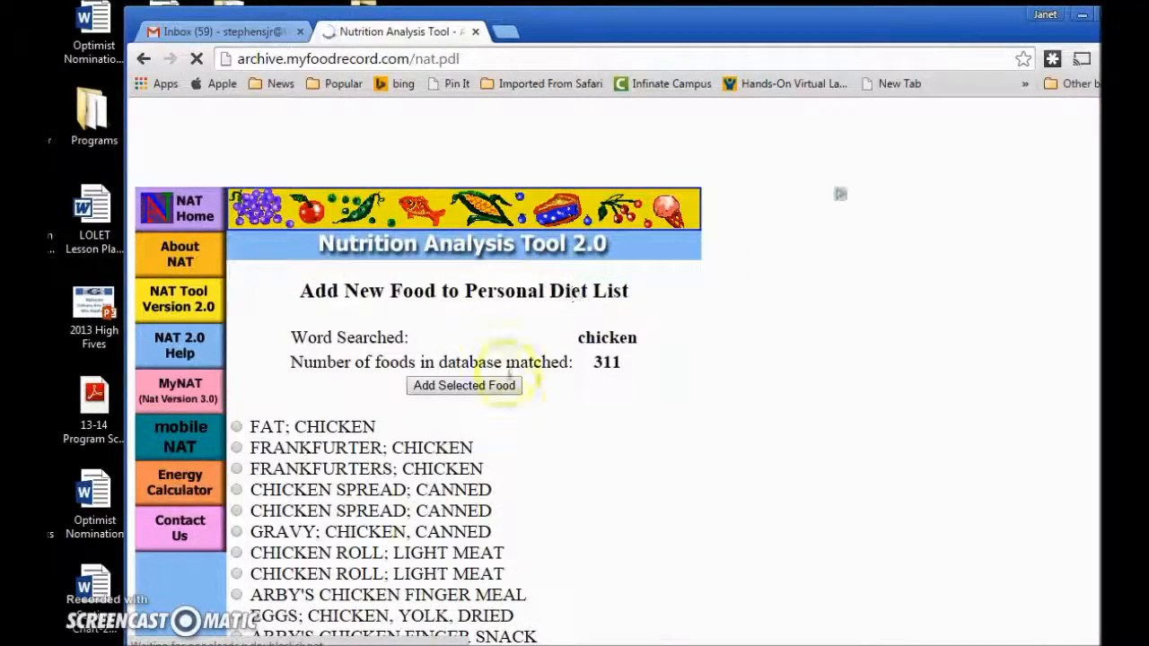
Scroll through the 311 chicken matches.
{"action": "scroll", "coordinate": [501, 411], "scroll_direction": "down", "scroll_amount": 3}
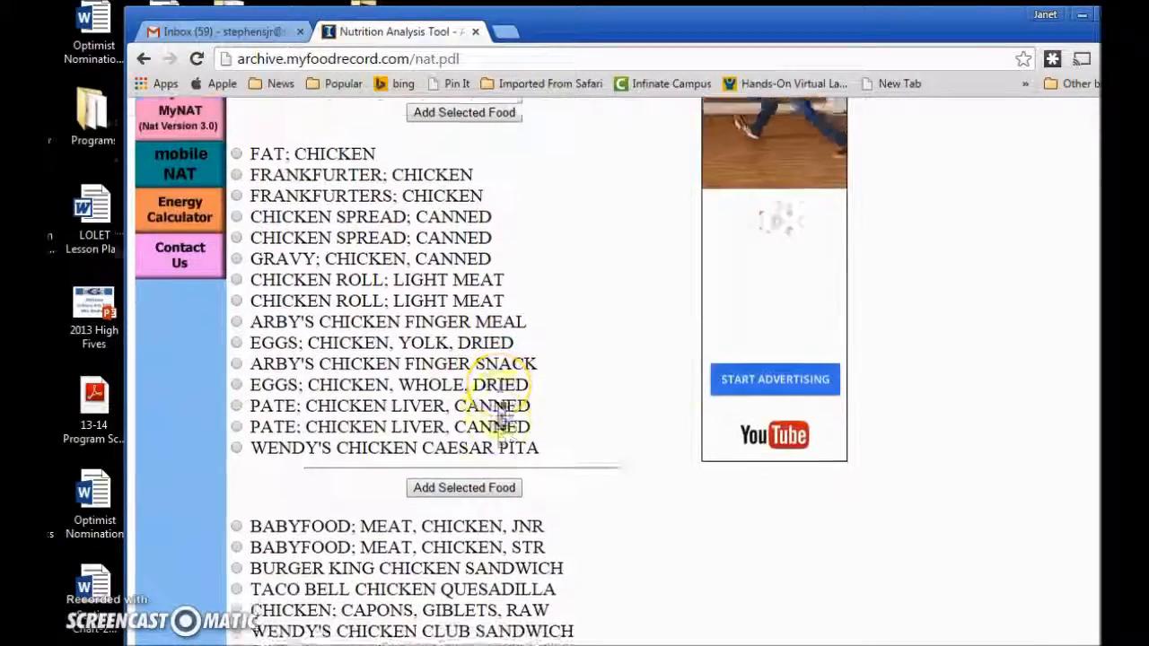
{"action": "scroll", "coordinate": [501, 411], "scroll_direction": "down", "scroll_amount": 3}
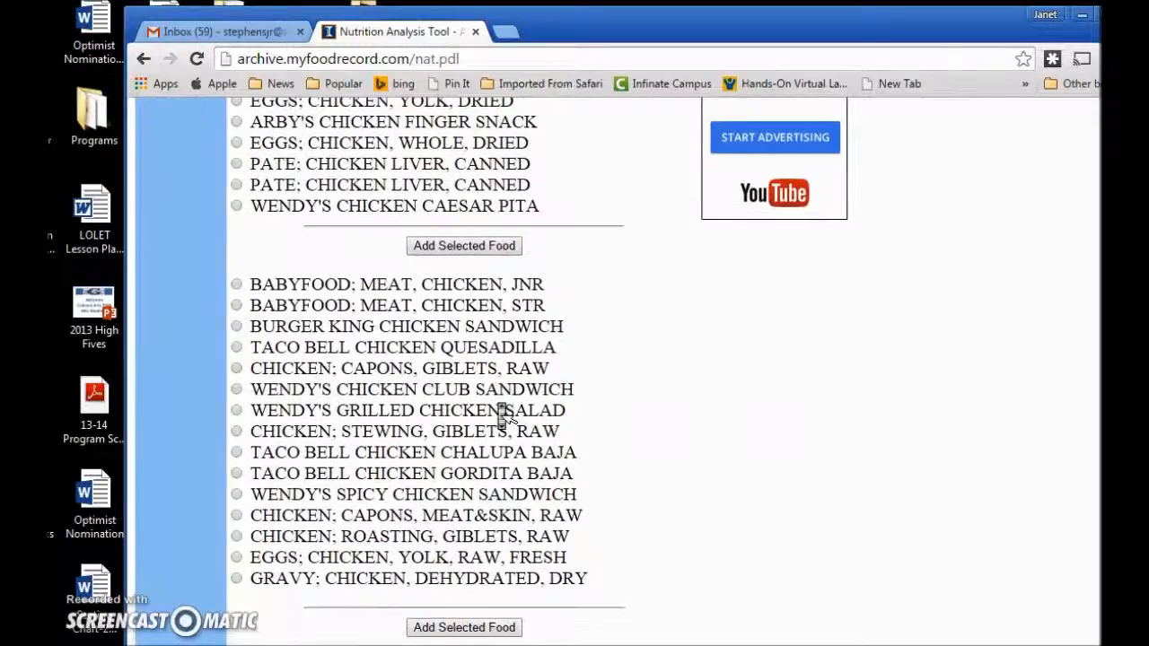
{"action": "scroll", "coordinate": [501, 404], "scroll_direction": "down", "scroll_amount": 5}
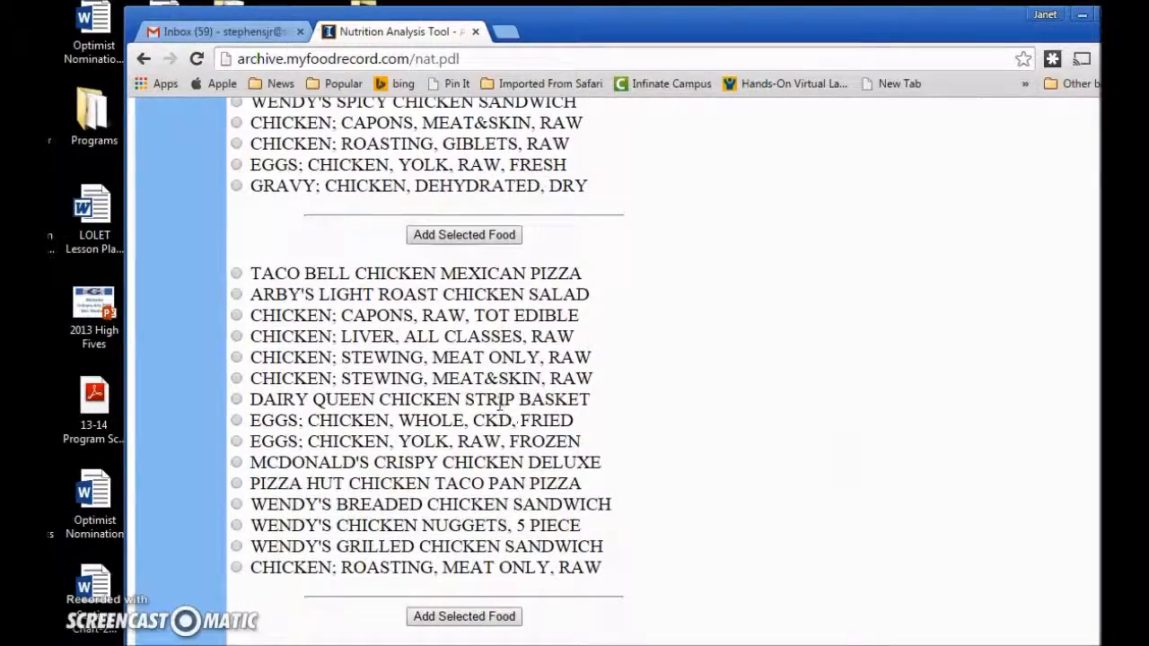
{"action": "scroll", "coordinate": [500, 401], "scroll_direction": "down", "scroll_amount": 4}
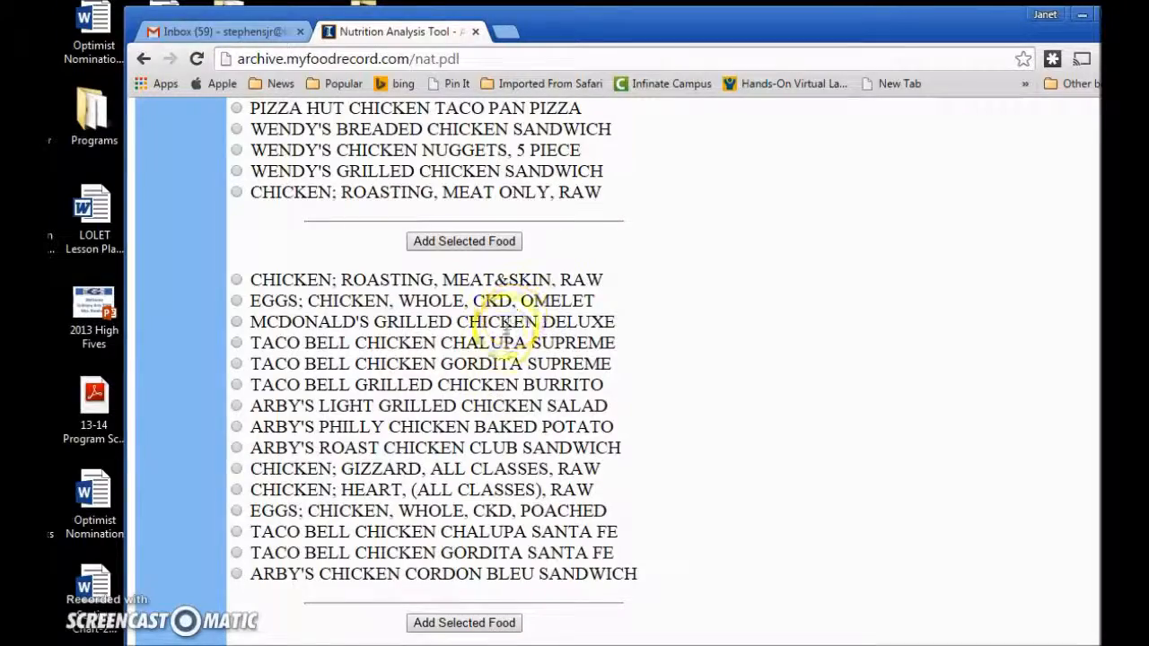
{"action": "scroll", "coordinate": [503, 336], "scroll_direction": "down", "scroll_amount": 2}
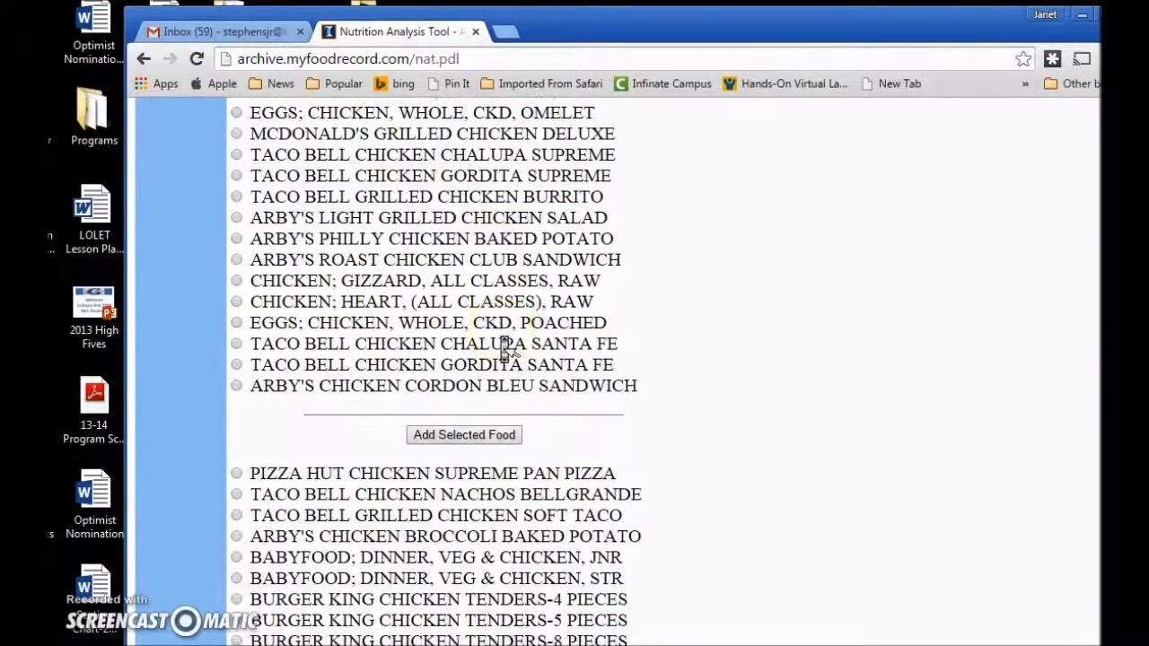
{"action": "scroll", "coordinate": [502, 337], "scroll_direction": "up", "scroll_amount": 5}
{"action": "scroll", "coordinate": [502, 337], "scroll_direction": "up", "scroll_amount": 3}
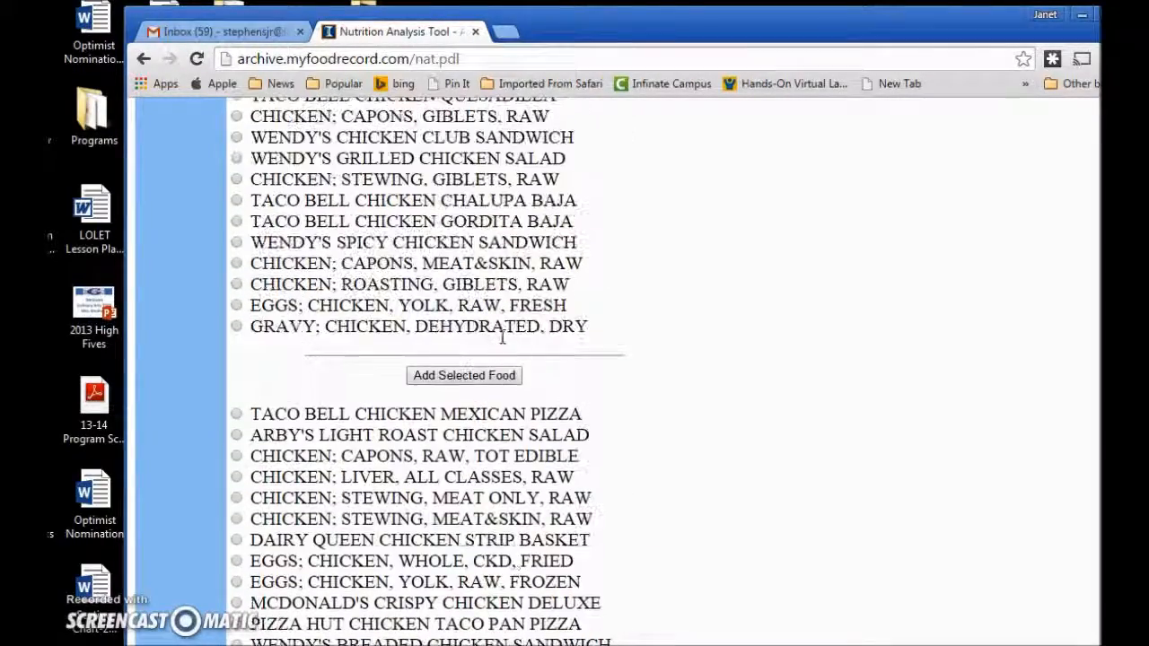
{"action": "scroll", "coordinate": [503, 337], "scroll_direction": "up", "scroll_amount": 6}
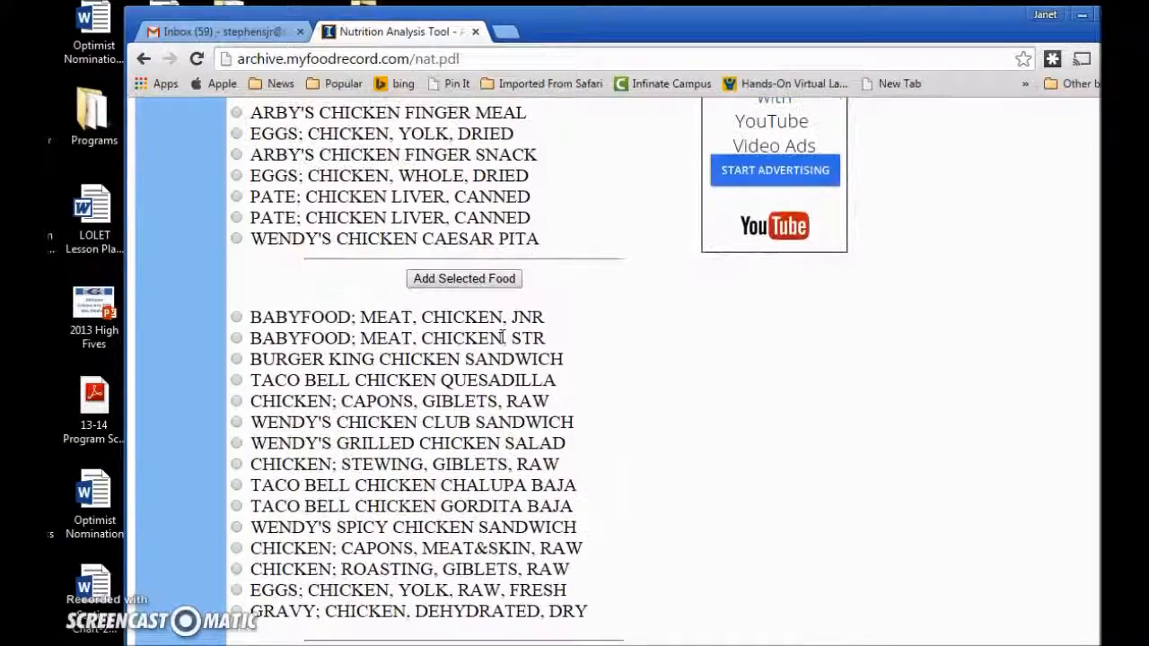
{"action": "scroll", "coordinate": [678, 348], "scroll_direction": "down", "scroll_amount": 3}
{"action": "scroll", "coordinate": [678, 349], "scroll_direction": "up", "scroll_amount": 9}
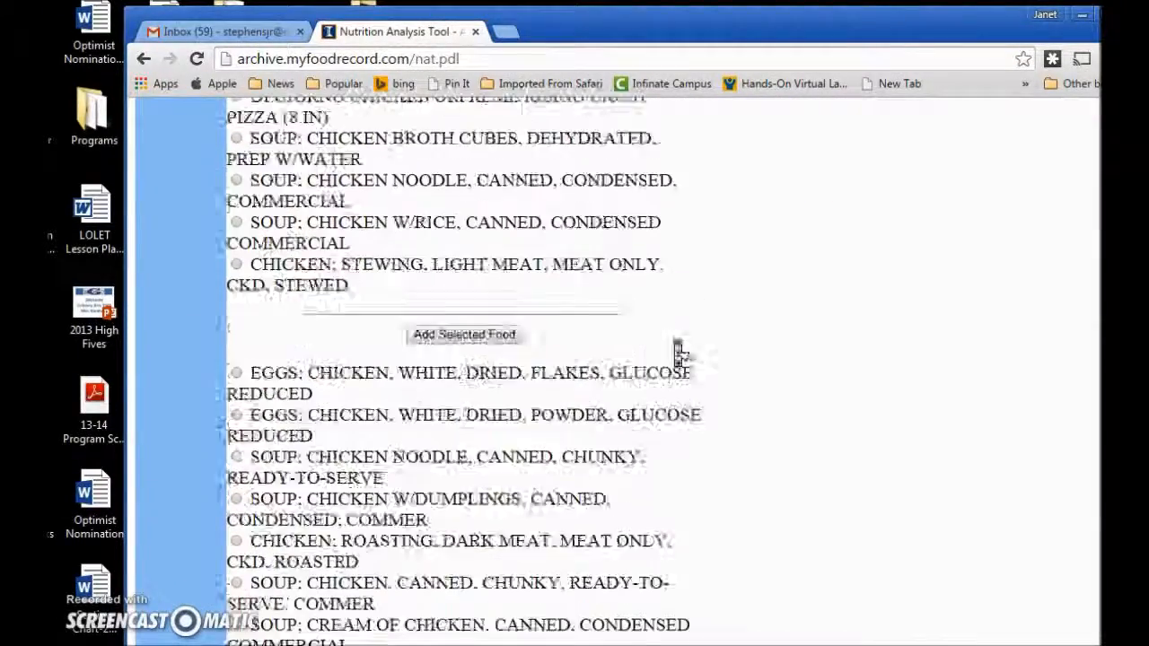
{"action": "scroll", "coordinate": [678, 349], "scroll_direction": "up", "scroll_amount": 10}
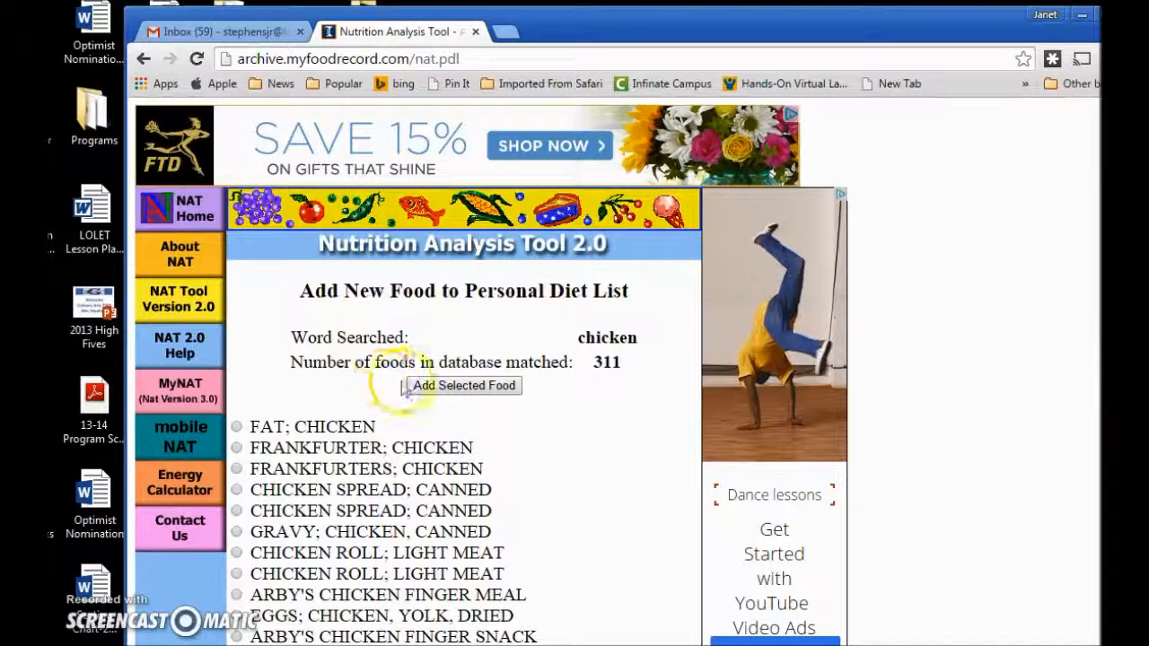
Go back to the diet list and search the food database for 'chicken breast'.
{"action": "left_click", "coordinate": [143, 59]}
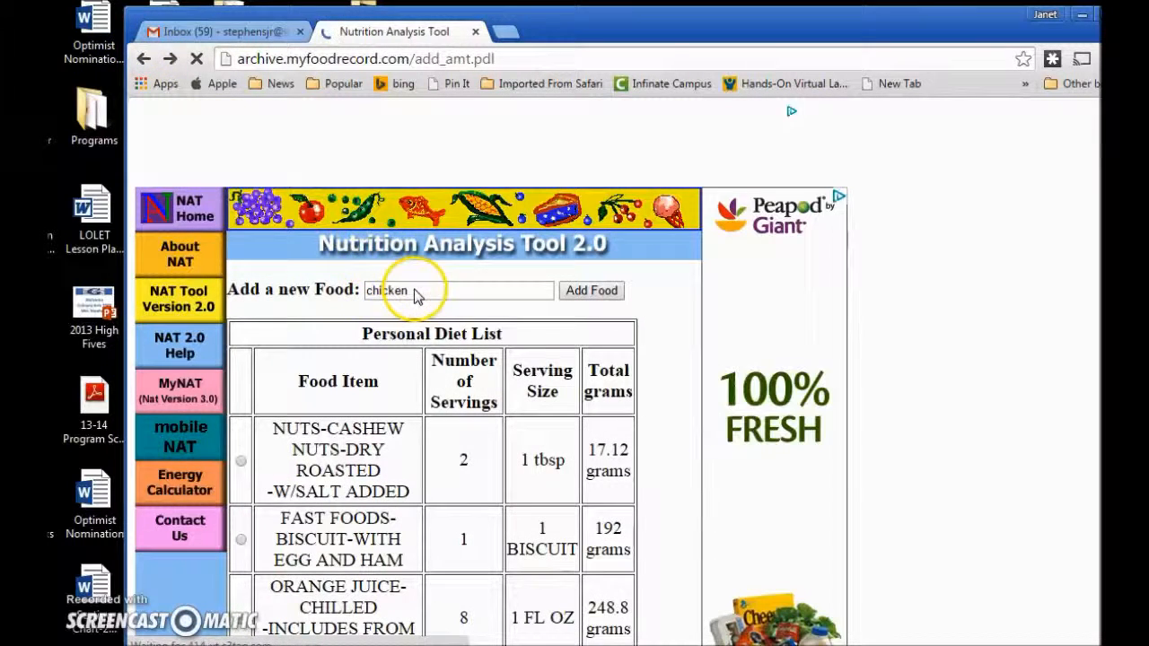
{"action": "type", "text": "breast"}
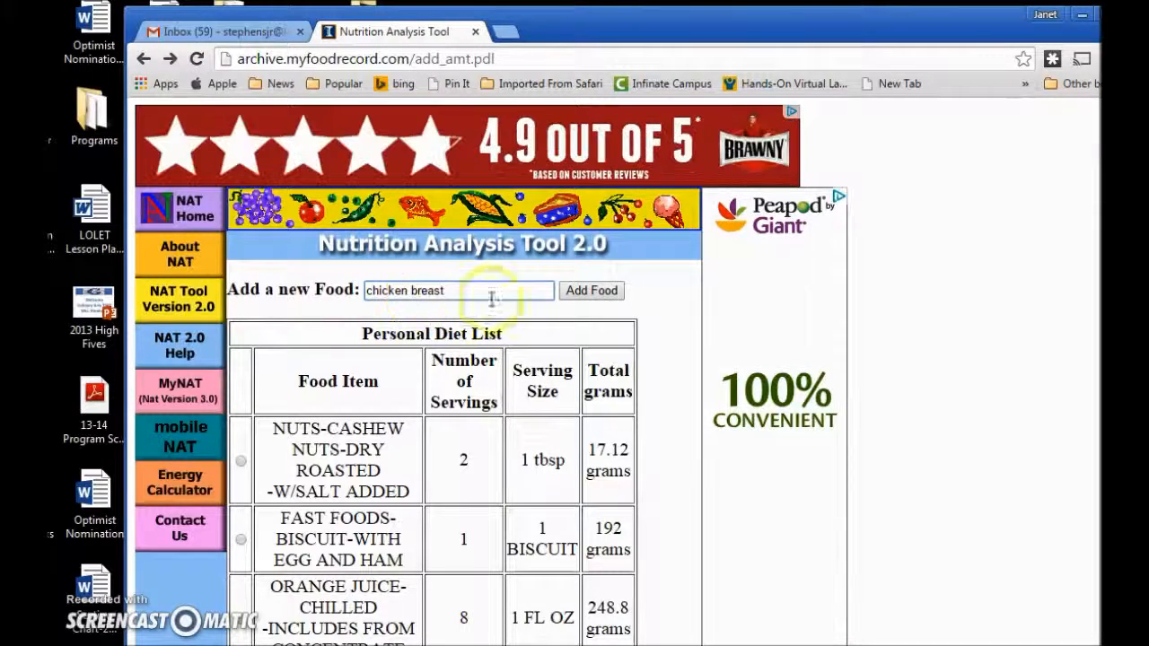
{"action": "left_click", "coordinate": [582, 295]}
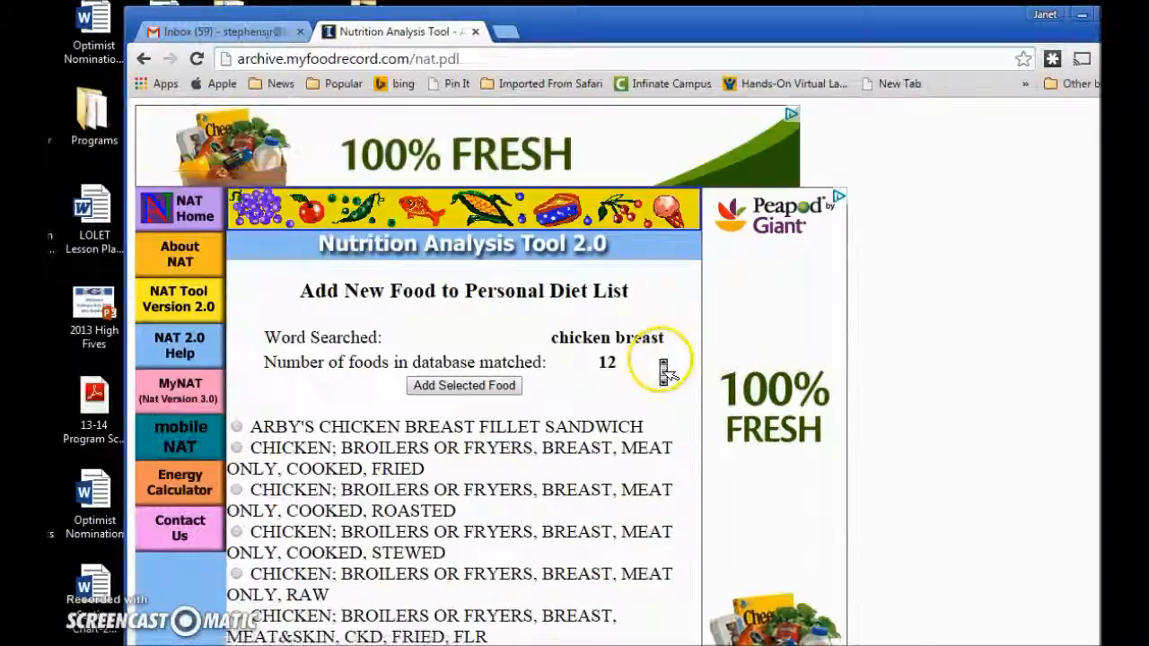
Pick the MEAT ONLY, COOKED, STEWED chicken breast from the 12 matches and add it.
{"action": "scroll", "coordinate": [661, 367], "scroll_direction": "down", "scroll_amount": 3}
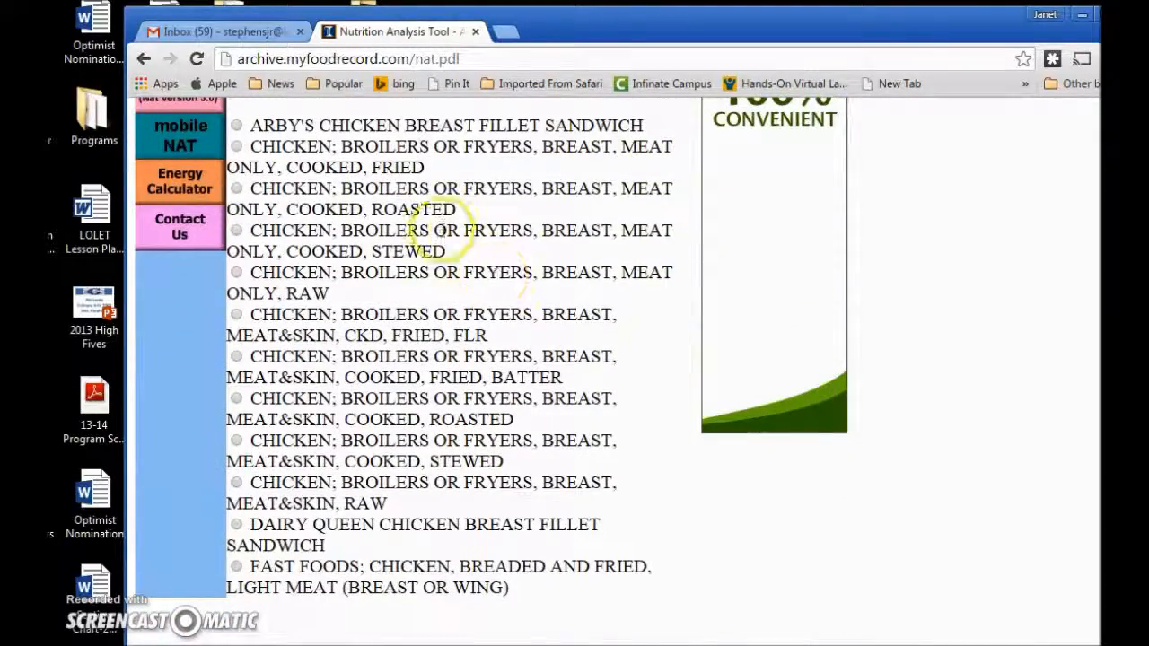
{"action": "scroll", "coordinate": [567, 226], "scroll_direction": "up", "scroll_amount": 3}
{"action": "scroll", "coordinate": [568, 226], "scroll_direction": "down", "scroll_amount": 3}
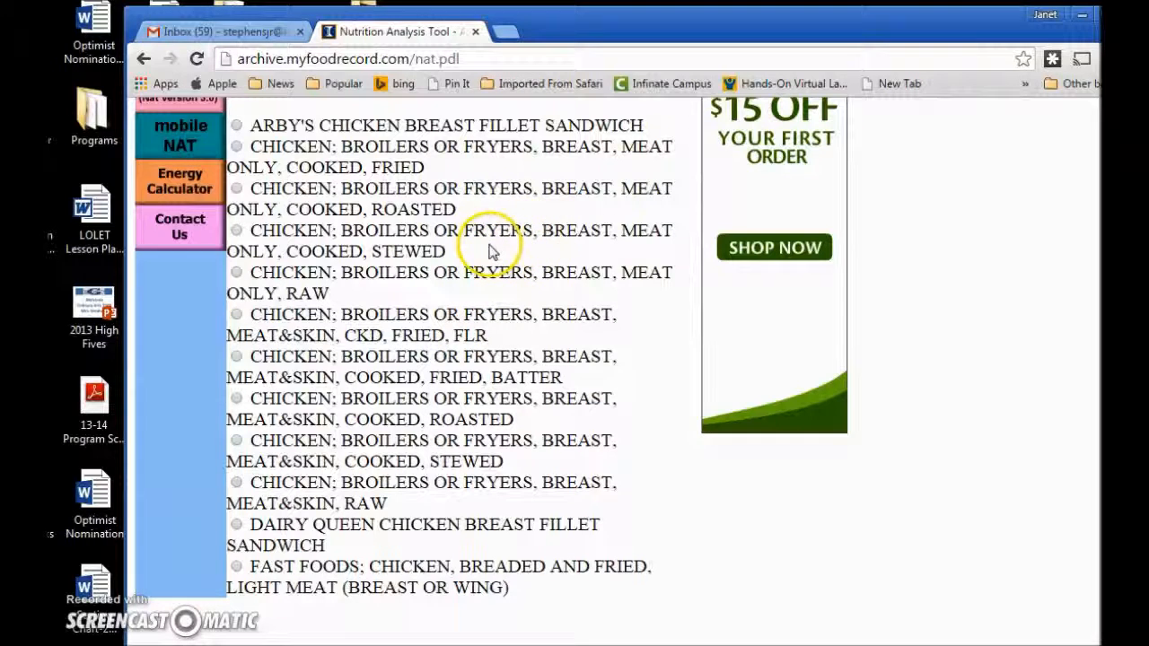
{"action": "left_click", "coordinate": [237, 230]}
{"action": "scroll", "coordinate": [398, 159], "scroll_direction": "up", "scroll_amount": 3}
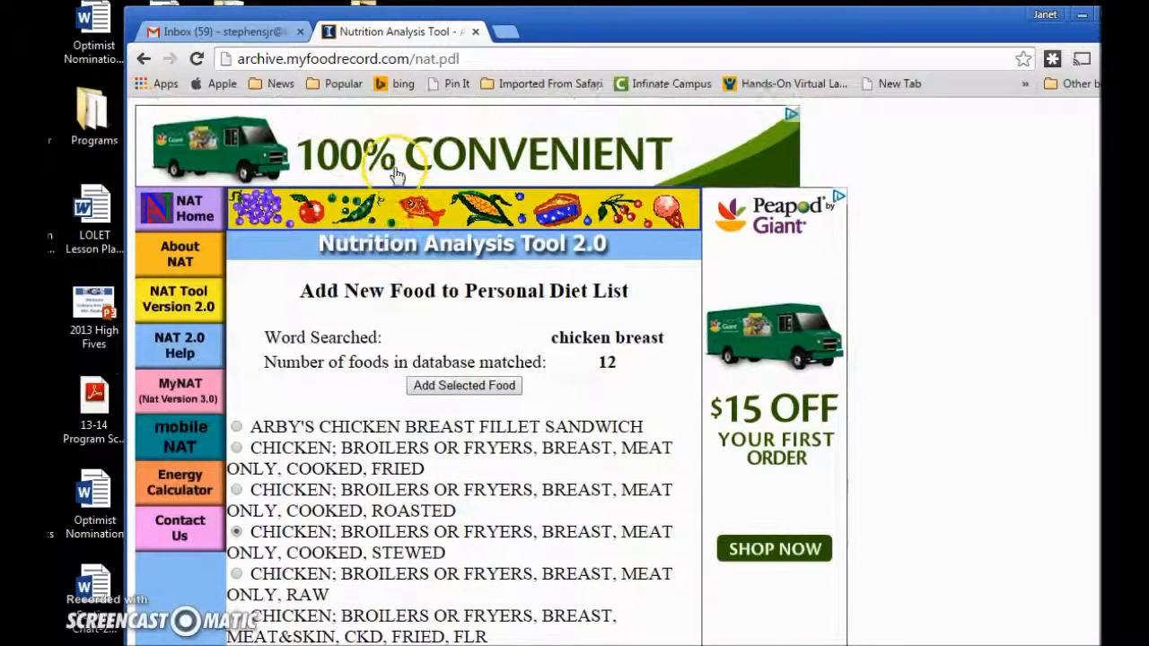
{"action": "left_click", "coordinate": [461, 391]}
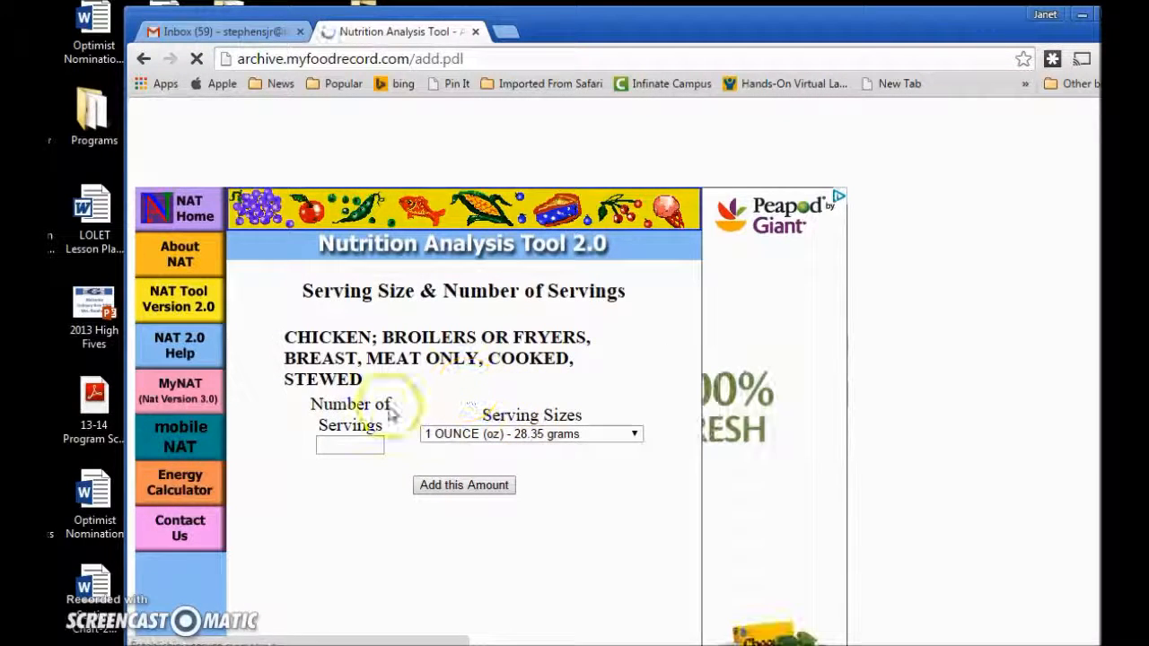
Add one 1/2 BREAST (95 g) serving of the stewed chicken to the diet list.
{"action": "left_click", "coordinate": [635, 434]}
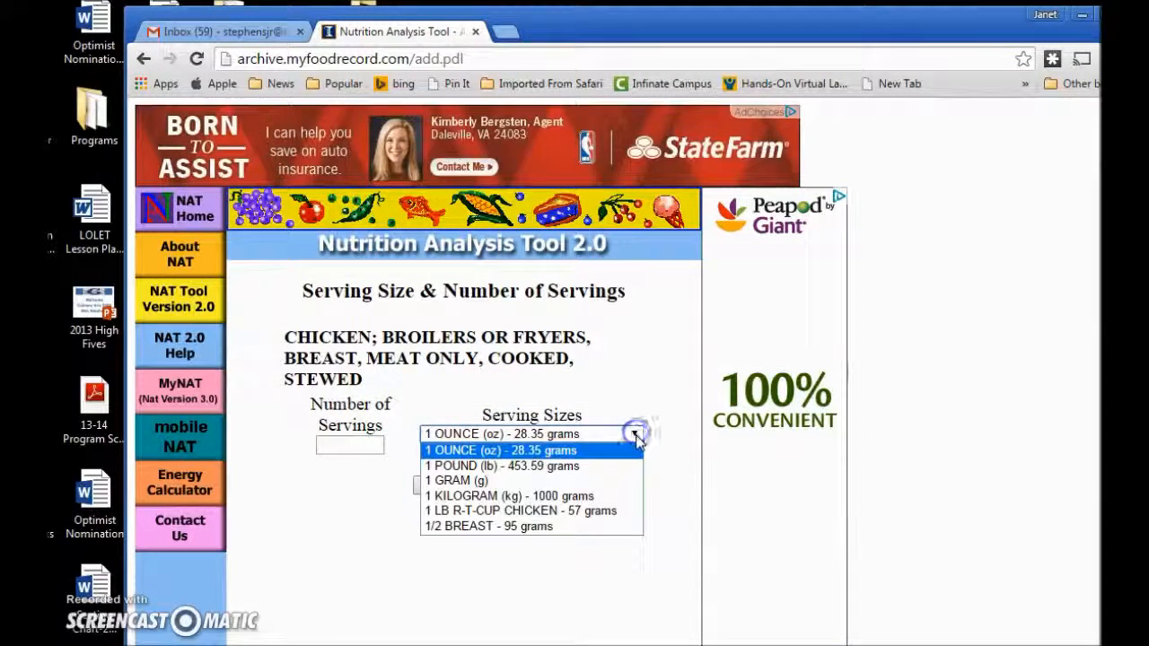
{"action": "left_click", "coordinate": [568, 527]}
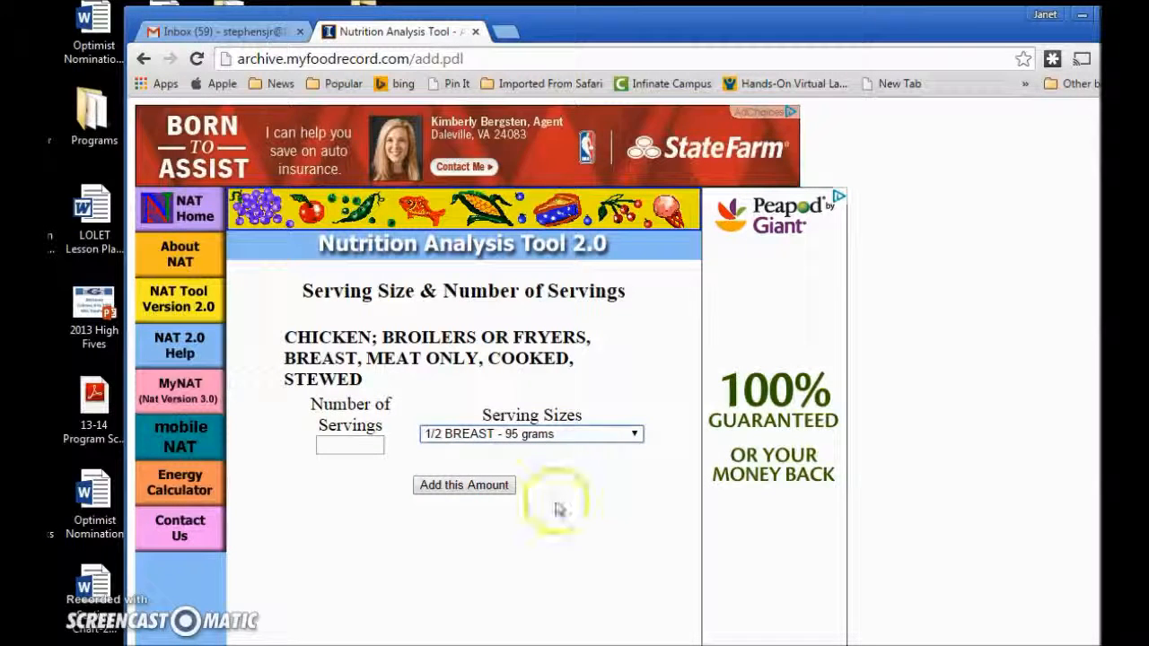
{"action": "left_click", "coordinate": [340, 446]}
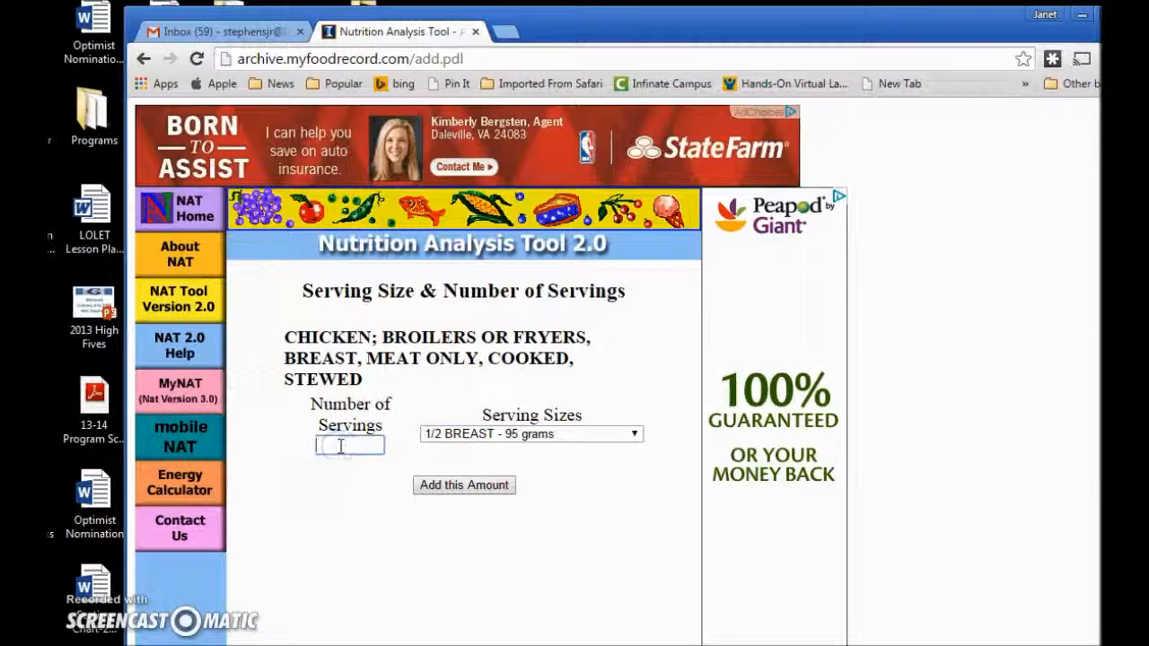
{"action": "type", "text": "1"}
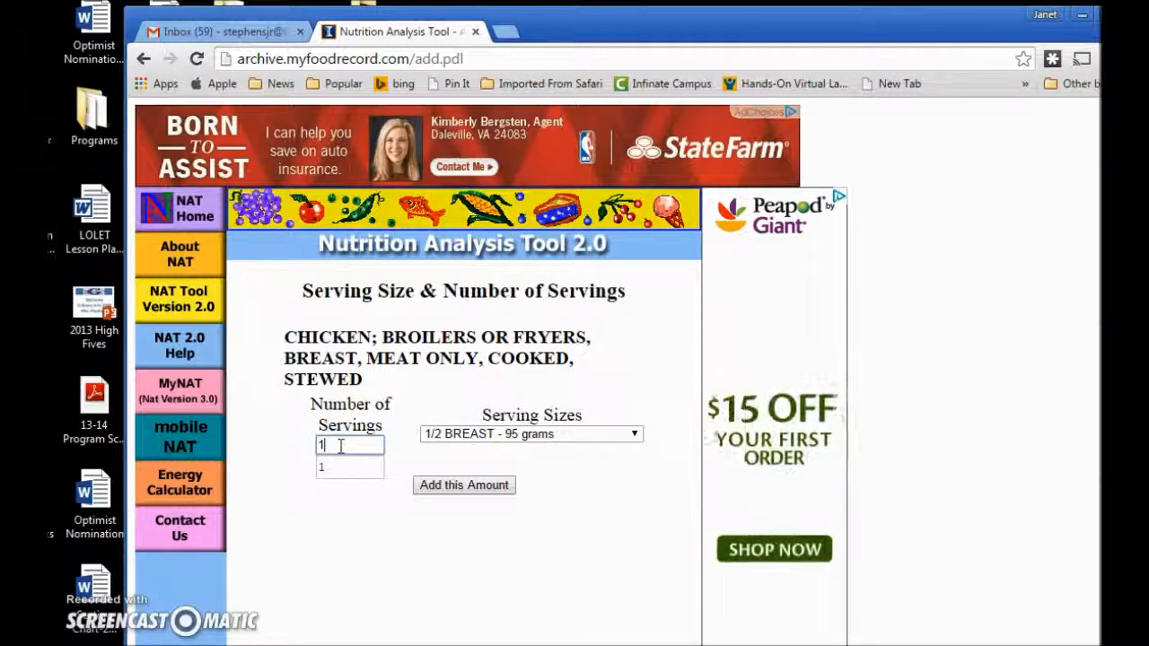
{"action": "left_click", "coordinate": [450, 486]}
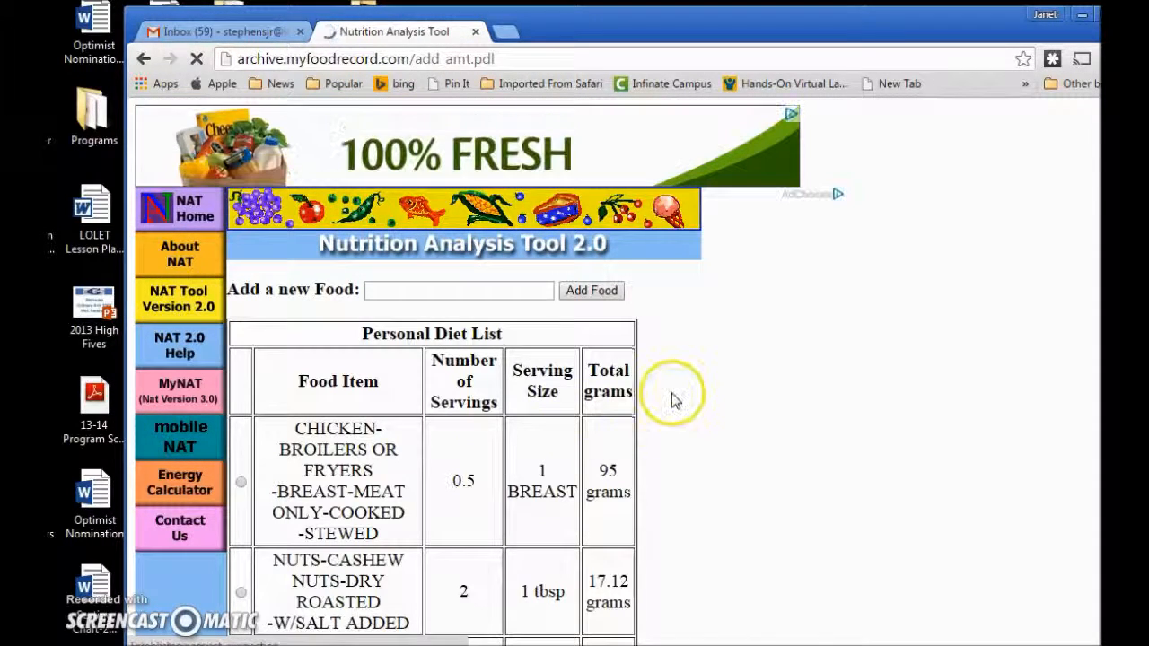
Scroll through the Personal Diet List to confirm all four foods are listed.
{"action": "scroll", "coordinate": [680, 402], "scroll_direction": "down", "scroll_amount": 2}
{"action": "scroll", "coordinate": [680, 401], "scroll_direction": "down", "scroll_amount": 3}
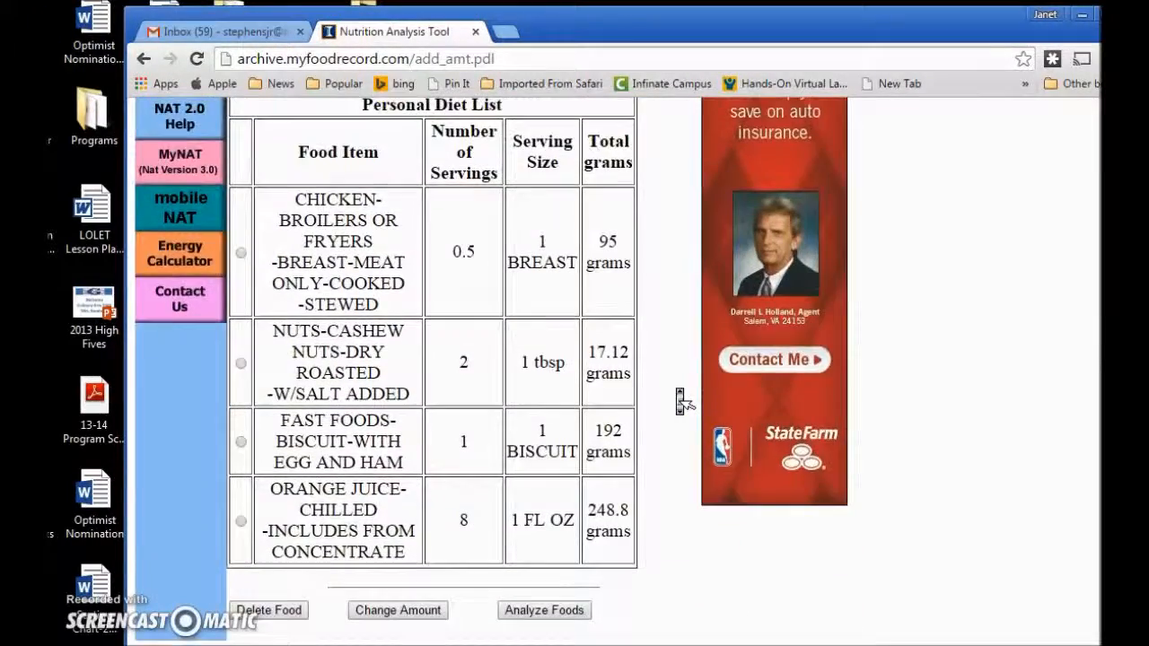
{"action": "scroll", "coordinate": [681, 401], "scroll_direction": "up", "scroll_amount": 4}
{"action": "scroll", "coordinate": [681, 402], "scroll_direction": "down", "scroll_amount": 5}
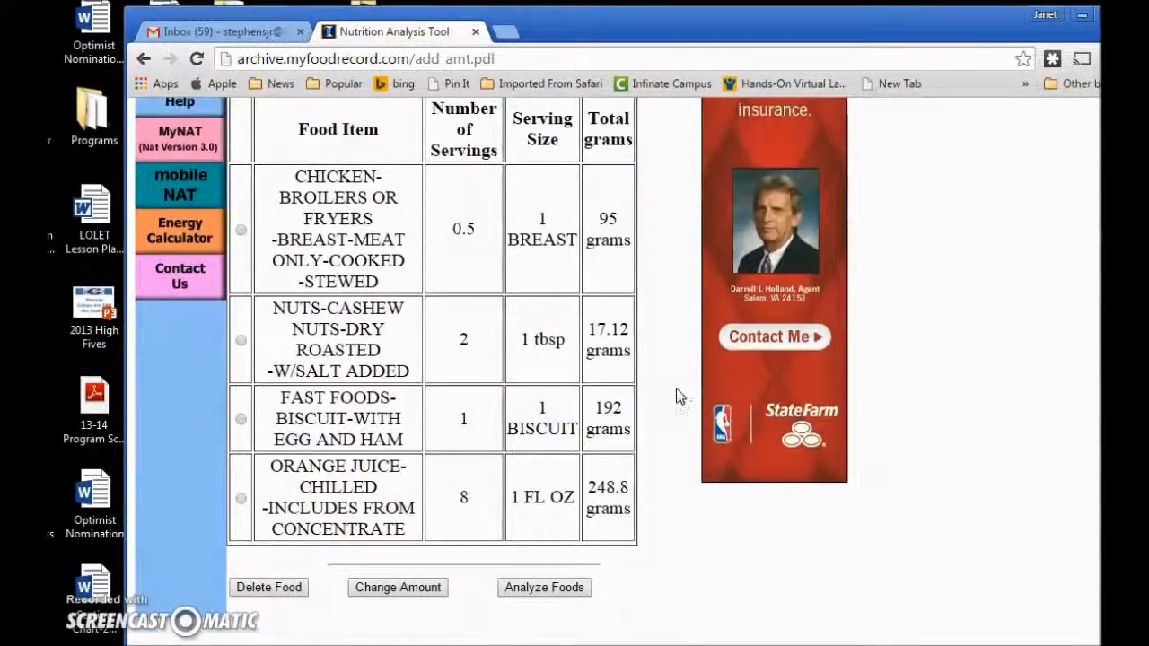
{"action": "left_click", "coordinate": [667, 250]}
{"action": "middle_click", "coordinate": [669, 255]}
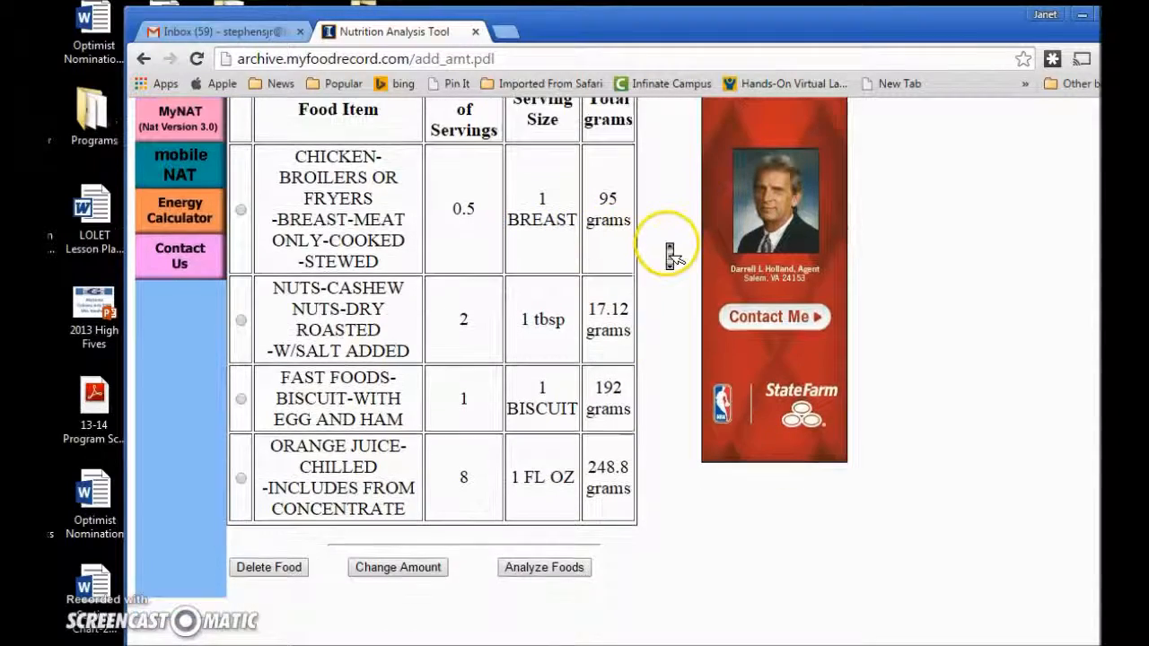
{"action": "scroll", "coordinate": [669, 255], "scroll_direction": "up", "scroll_amount": 3}
{"action": "scroll", "coordinate": [669, 255], "scroll_direction": "down", "scroll_amount": 3}
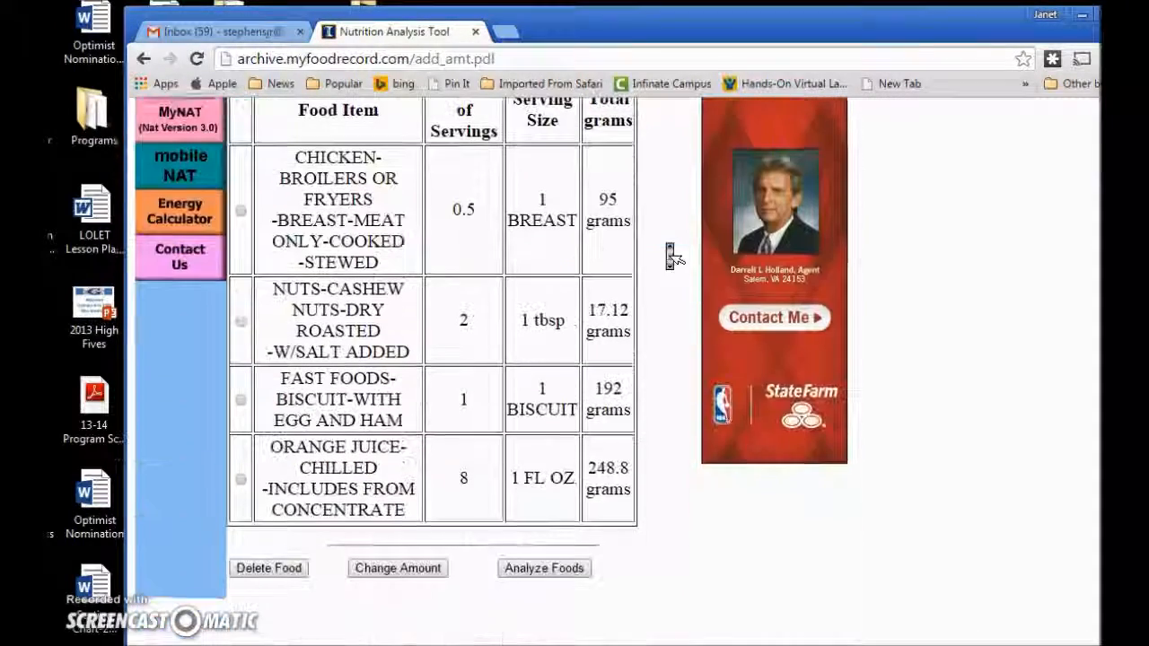
{"action": "scroll", "coordinate": [669, 255], "scroll_direction": "up", "scroll_amount": 3}
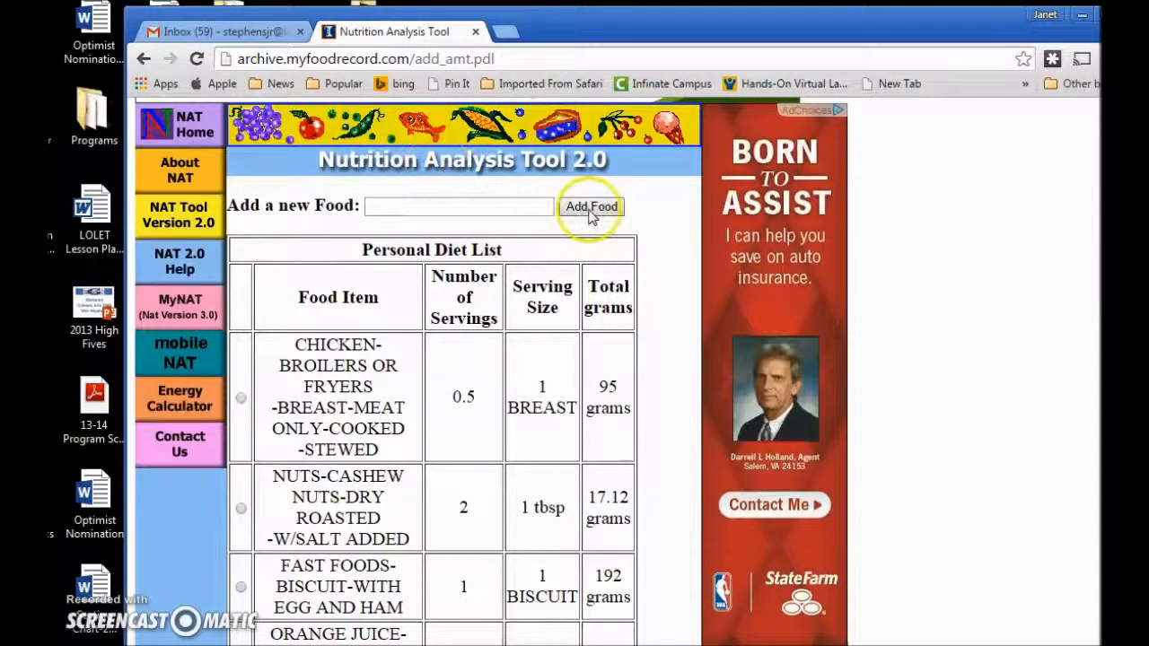
{"action": "scroll", "coordinate": [660, 243], "scroll_direction": "down", "scroll_amount": 3}
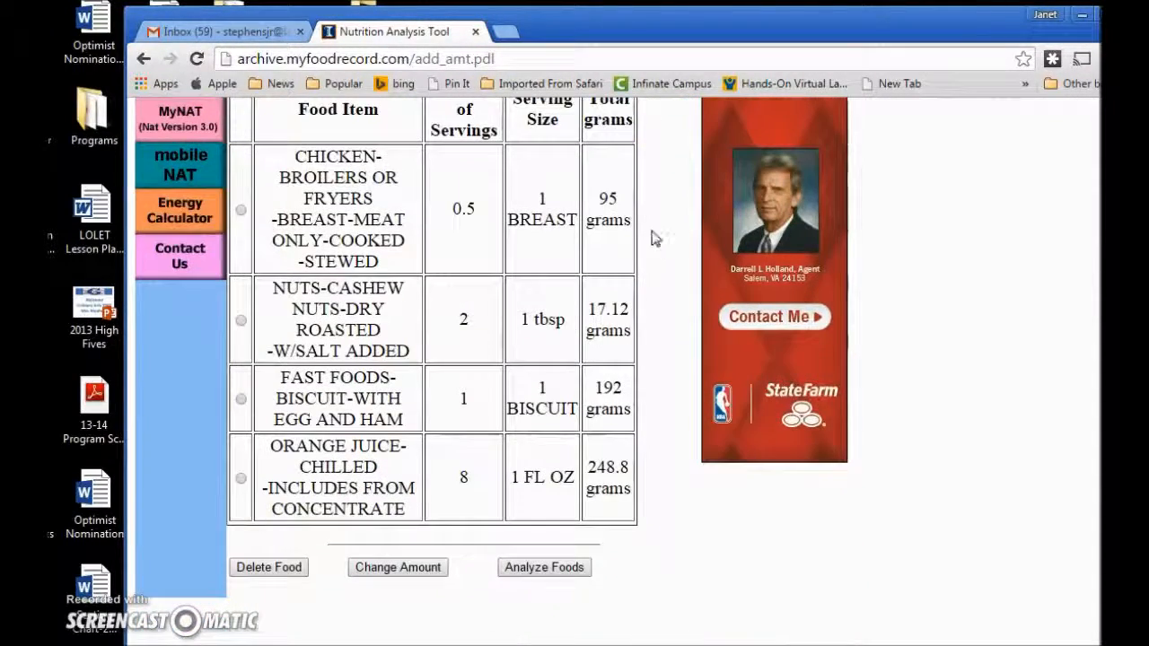
Analyze the four listed foods, giving 792.79 calories (36.04%) and 52.51 g protein.
{"action": "left_click", "coordinate": [519, 570]}
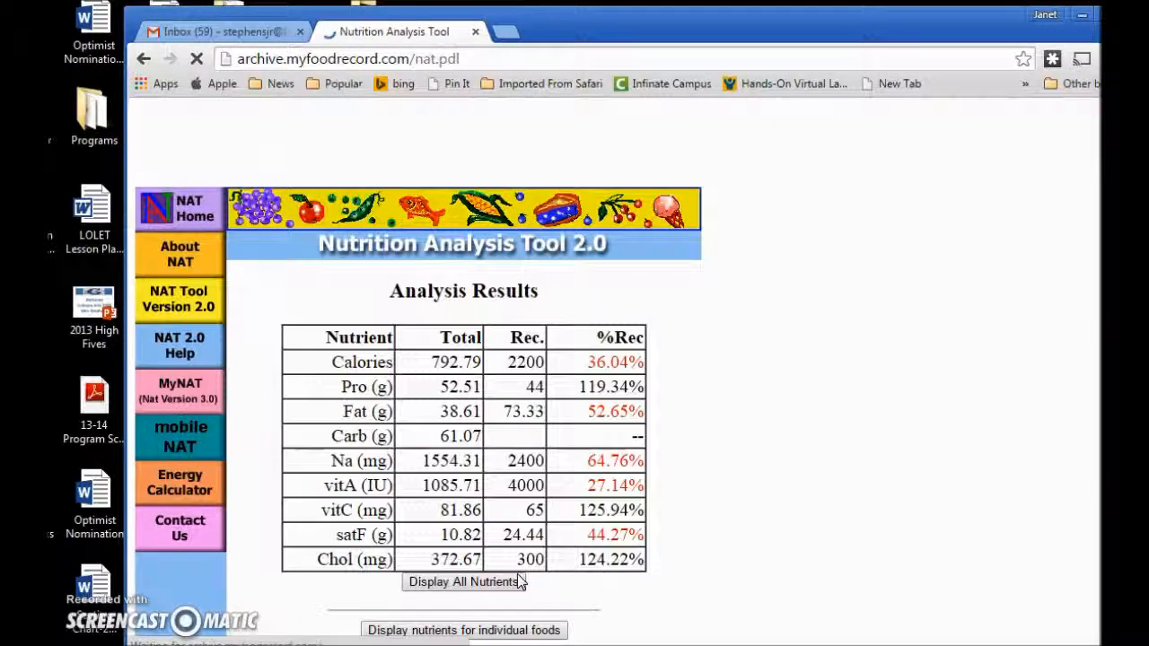
{"action": "scroll", "coordinate": [723, 382], "scroll_direction": "down", "scroll_amount": 2}
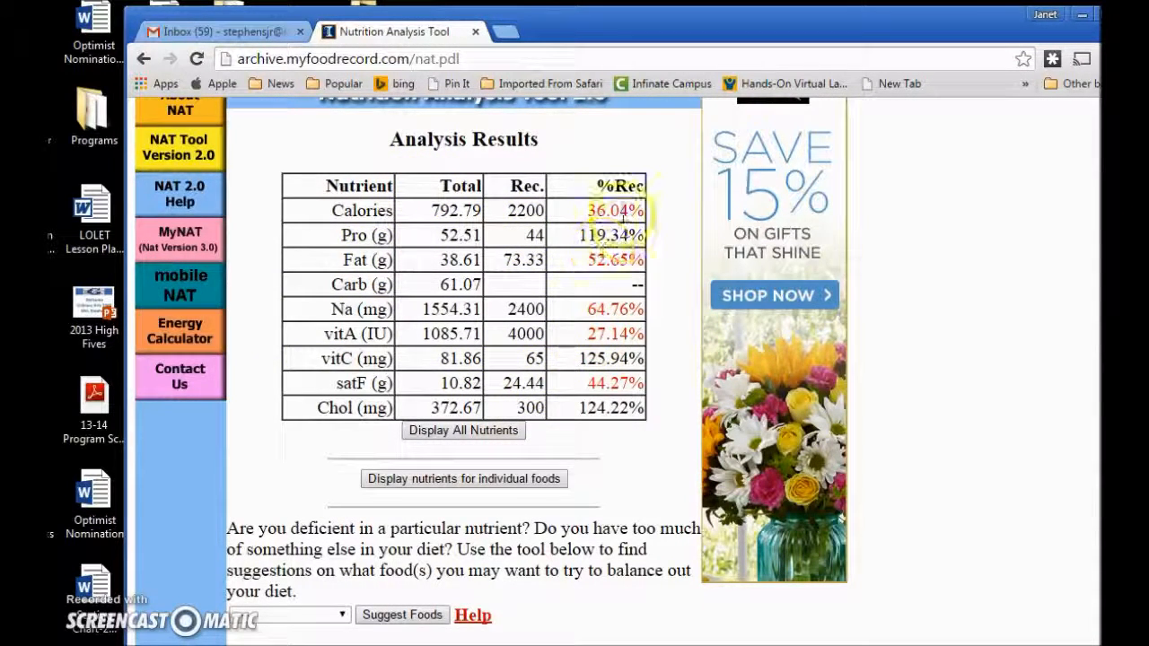
{"action": "scroll", "coordinate": [672, 333], "scroll_direction": "down", "scroll_amount": 1}
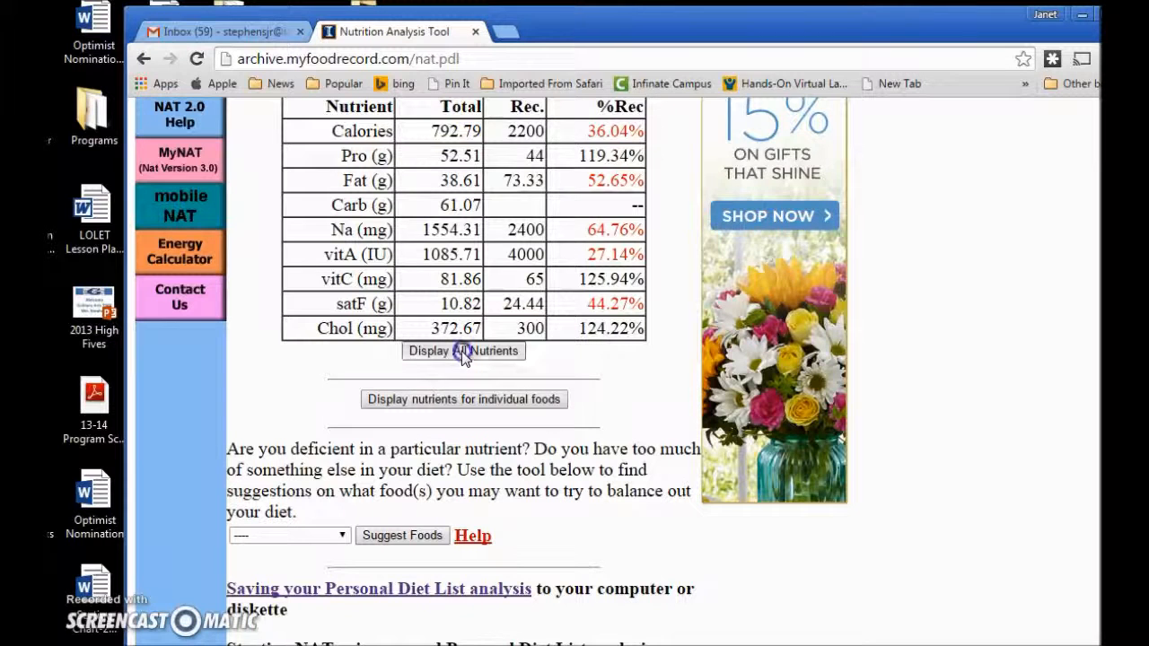
Switch the Analysis Results to display all nutrients, accepting the database warning.
{"action": "left_click", "coordinate": [462, 351]}
{"action": "left_click", "coordinate": [555, 252]}
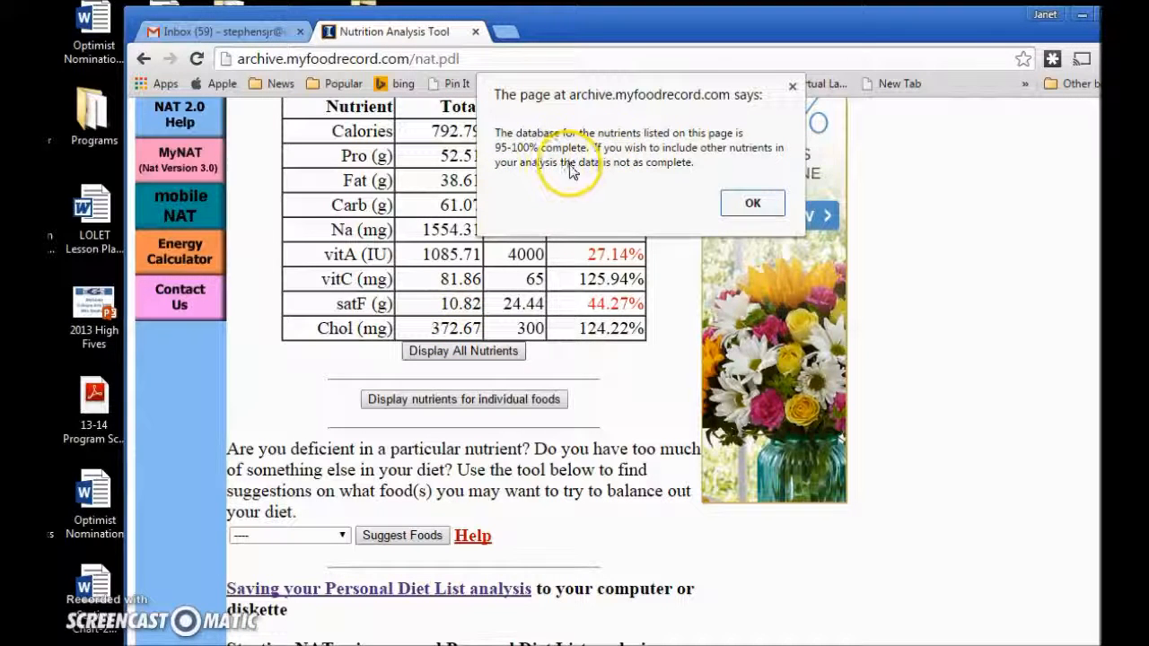
{"action": "left_click", "coordinate": [734, 206]}
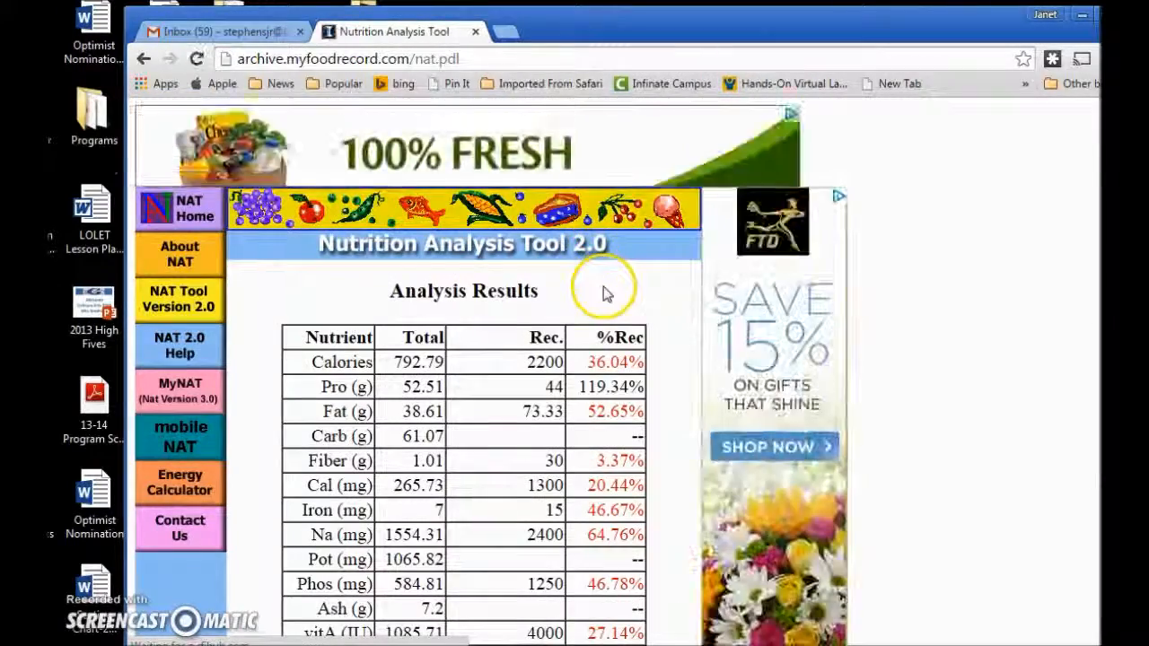
Scroll through the full nutrient table from Calories down to Chol.
{"action": "scroll", "coordinate": [603, 269], "scroll_direction": "down", "scroll_amount": 5}
{"action": "scroll", "coordinate": [606, 296], "scroll_direction": "up", "scroll_amount": 5}
{"action": "scroll", "coordinate": [607, 301], "scroll_direction": "down", "scroll_amount": 2}
{"action": "scroll", "coordinate": [636, 332], "scroll_direction": "down", "scroll_amount": 4}
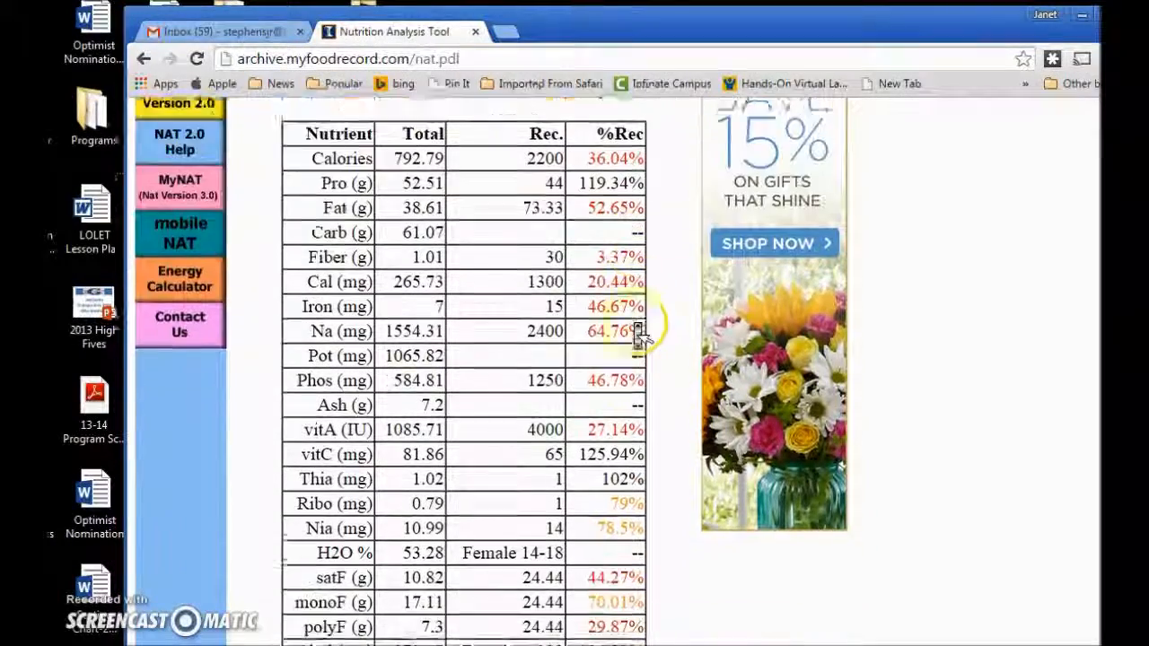
{"action": "scroll", "coordinate": [637, 332], "scroll_direction": "down", "scroll_amount": 4}
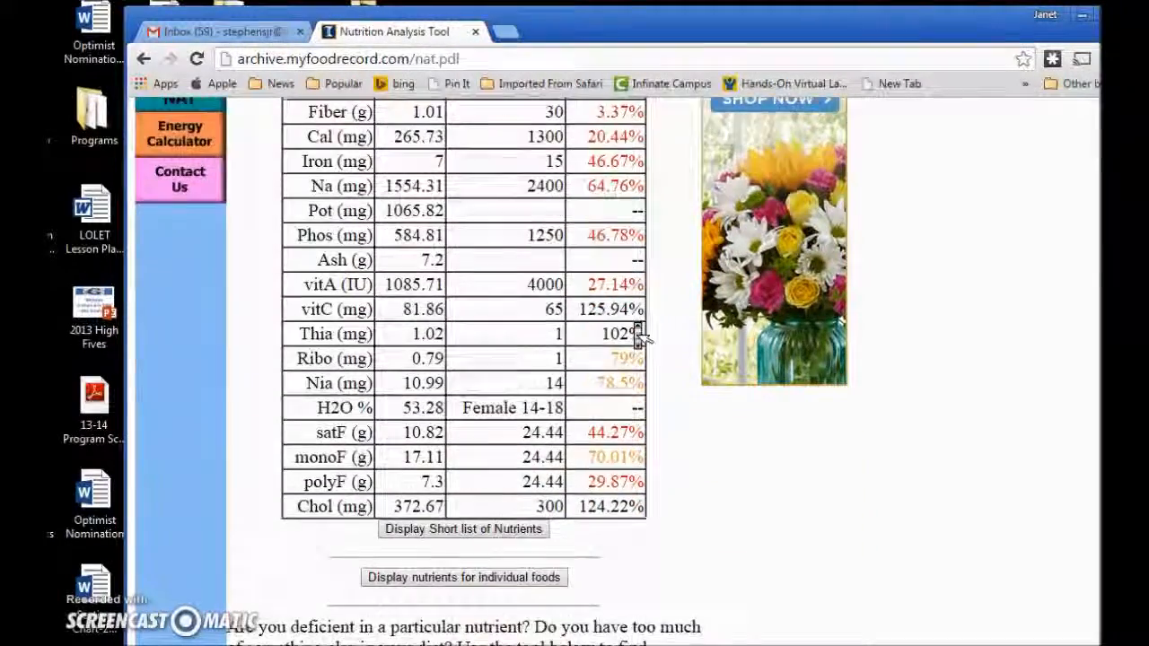
{"action": "scroll", "coordinate": [639, 335], "scroll_direction": "down", "scroll_amount": 3}
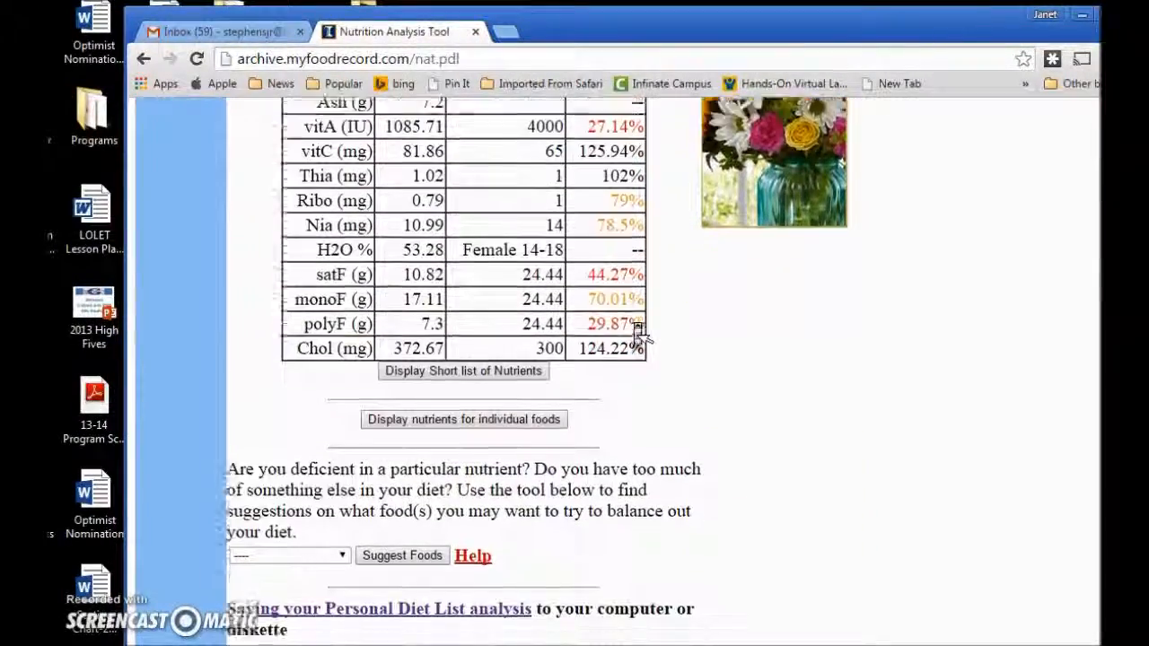
{"action": "scroll", "coordinate": [640, 335], "scroll_direction": "up", "scroll_amount": 11}
{"action": "scroll", "coordinate": [639, 336], "scroll_direction": "down", "scroll_amount": 5}
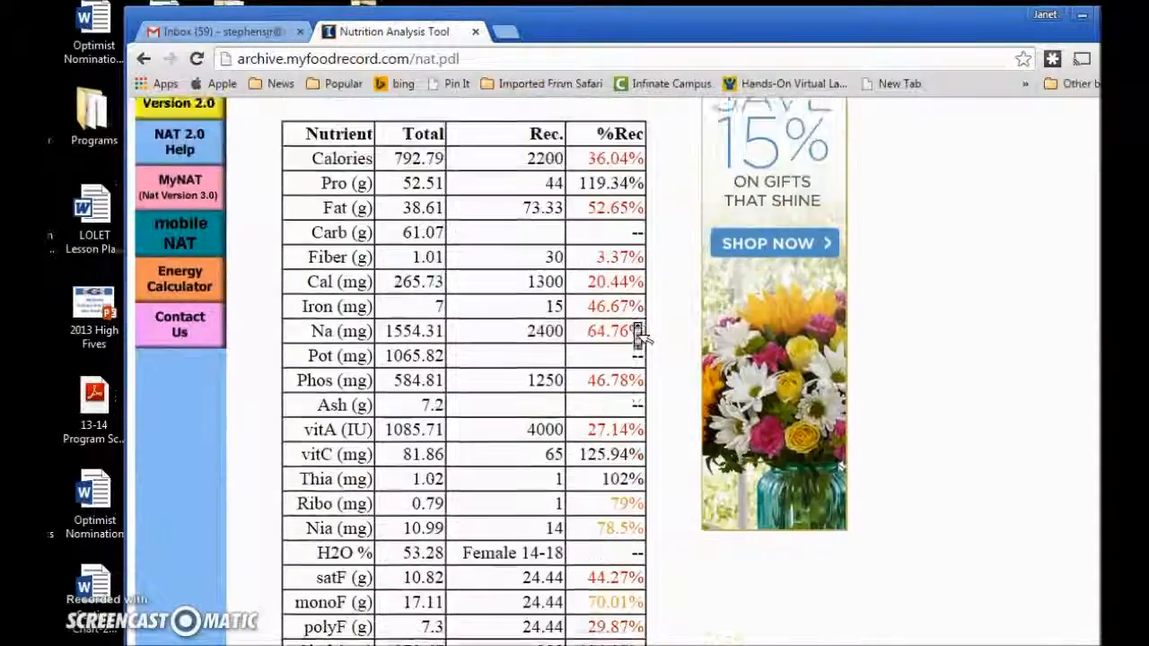
{"action": "scroll", "coordinate": [640, 335], "scroll_direction": "up", "scroll_amount": 3}
{"action": "scroll", "coordinate": [640, 336], "scroll_direction": "down", "scroll_amount": 1}
{"action": "scroll", "coordinate": [639, 335], "scroll_direction": "down", "scroll_amount": 6}
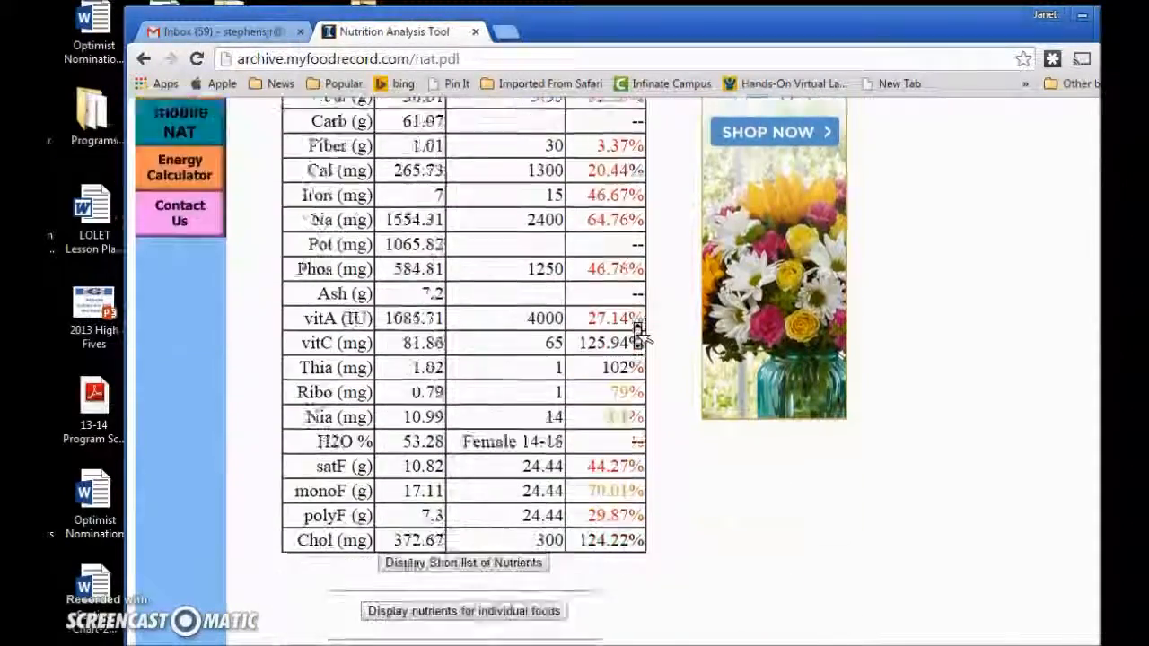
{"action": "scroll", "coordinate": [639, 336], "scroll_direction": "up", "scroll_amount": 6}
{"action": "scroll", "coordinate": [639, 336], "scroll_direction": "down", "scroll_amount": 1}
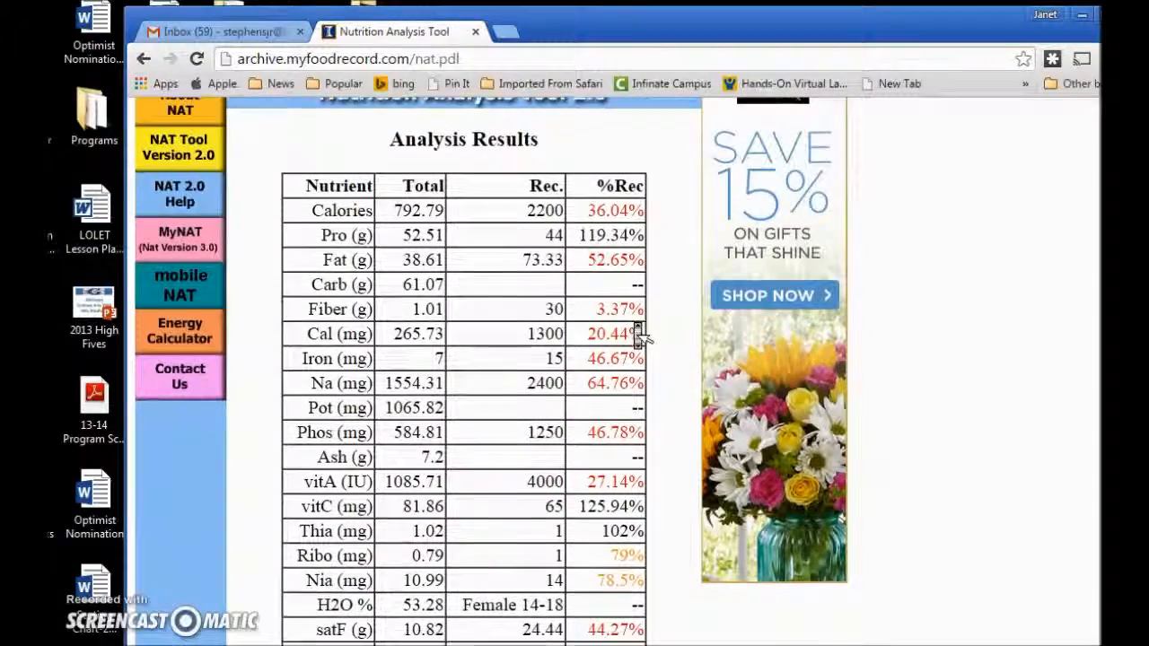
{"action": "scroll", "coordinate": [637, 327], "scroll_direction": "down", "scroll_amount": 1}
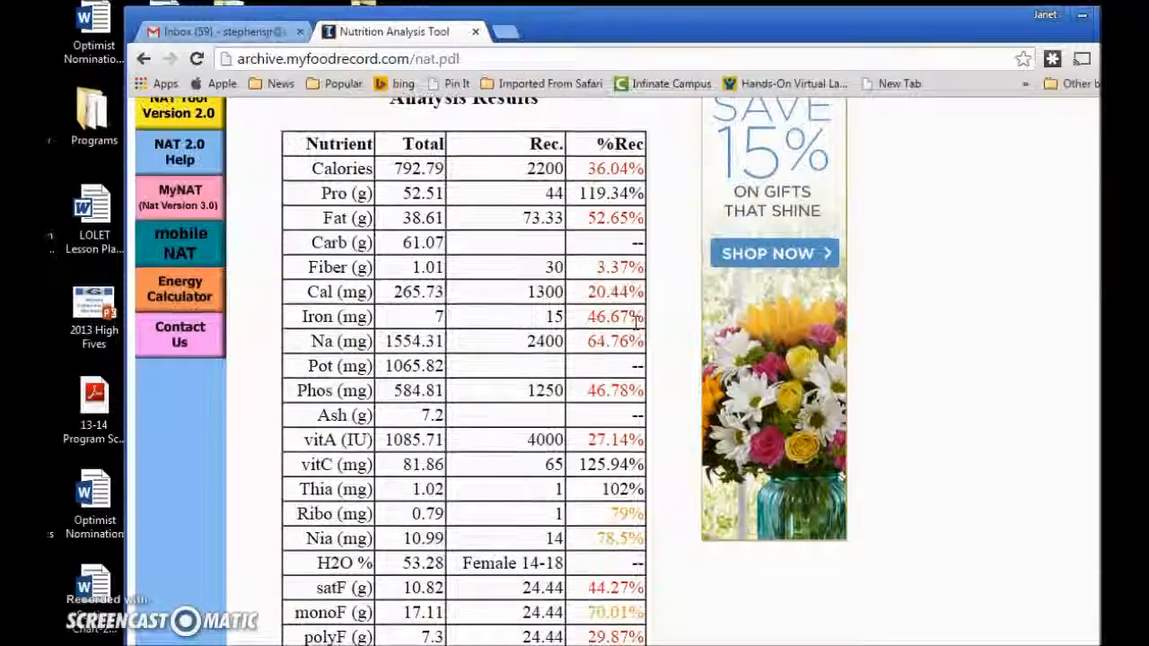
{"action": "scroll", "coordinate": [636, 323], "scroll_direction": "up", "scroll_amount": 3}
{"action": "scroll", "coordinate": [639, 334], "scroll_direction": "down", "scroll_amount": 3}
{"action": "scroll", "coordinate": [637, 332], "scroll_direction": "up", "scroll_amount": 2}
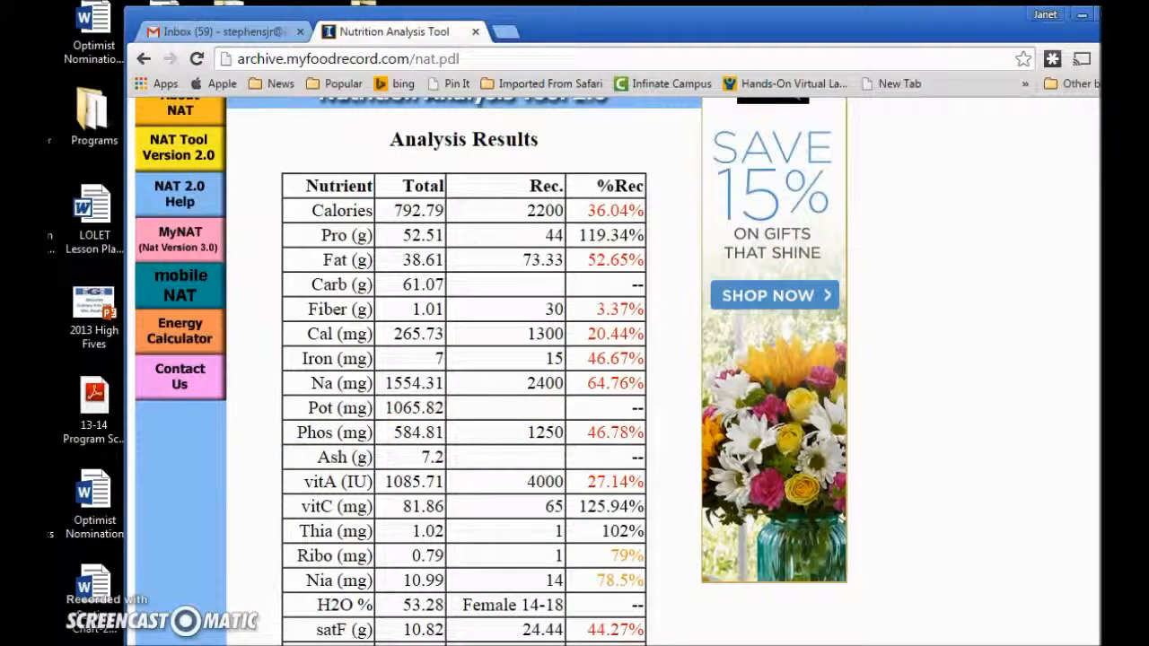
Start a snip, then cancel it and close the capture window.
{"action": "left_click", "coordinate": [209, 644]}
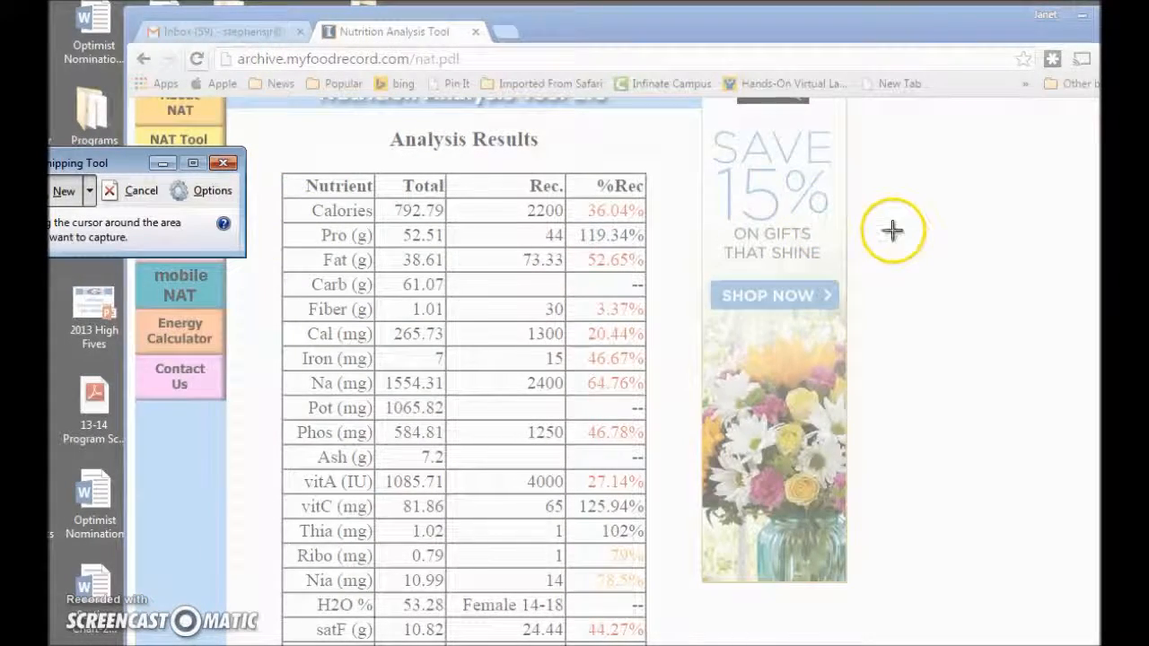
{"action": "left_click", "coordinate": [224, 164]}
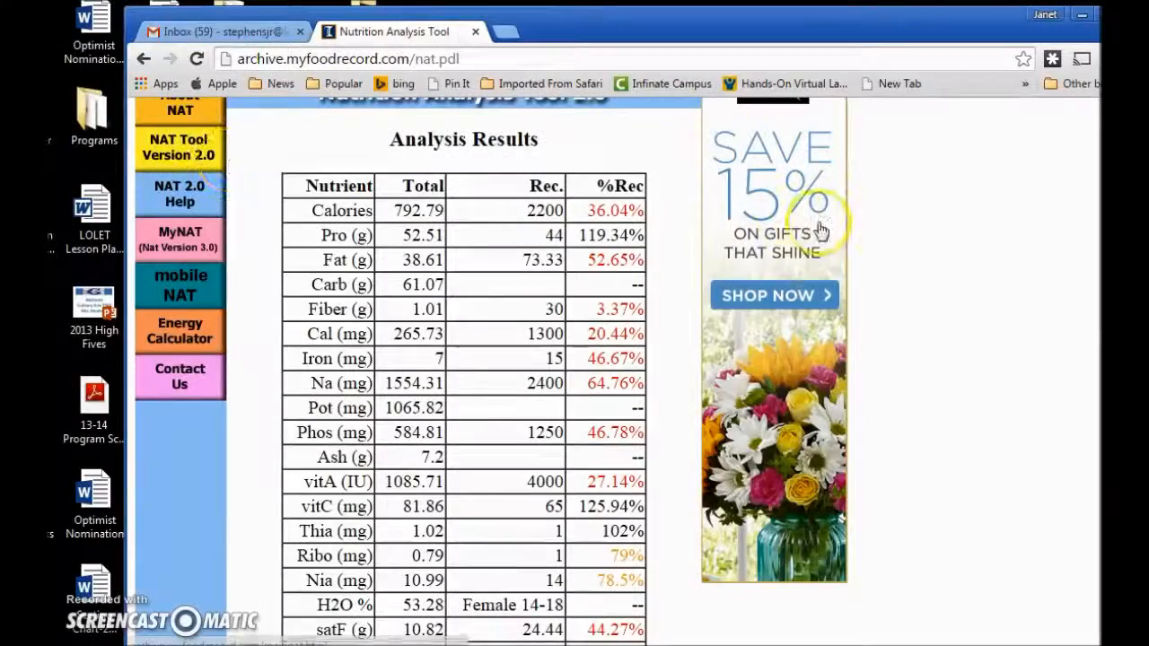
{"action": "scroll", "coordinate": [844, 232], "scroll_direction": "down", "scroll_amount": 1}
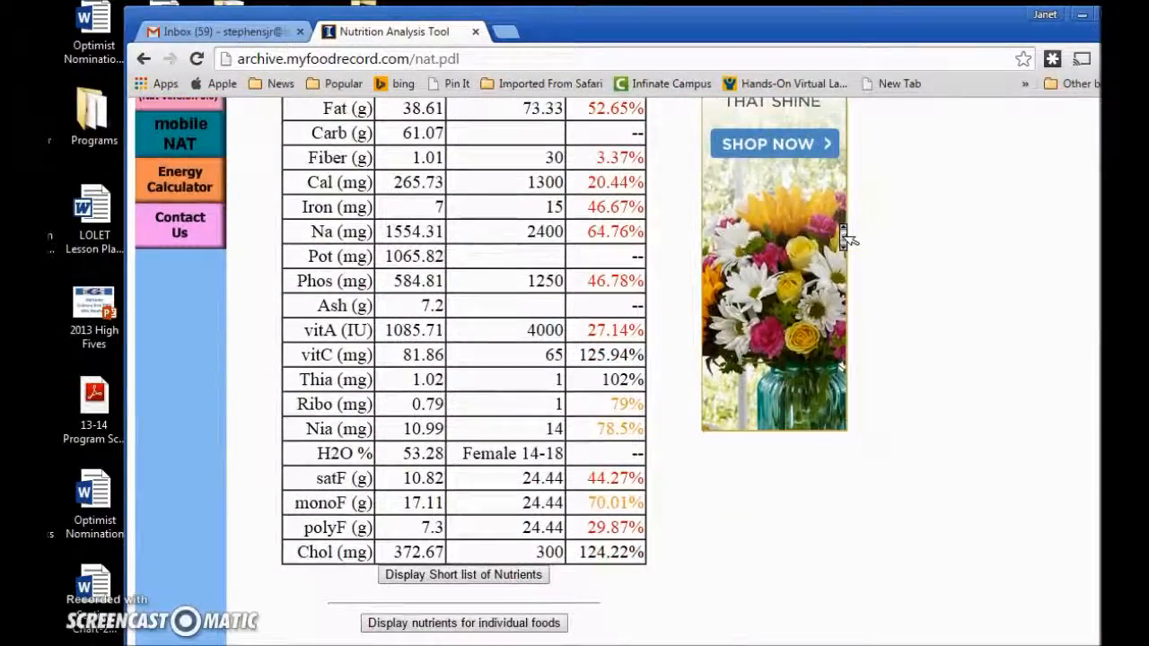
{"action": "scroll", "coordinate": [847, 236], "scroll_direction": "up", "scroll_amount": 1}
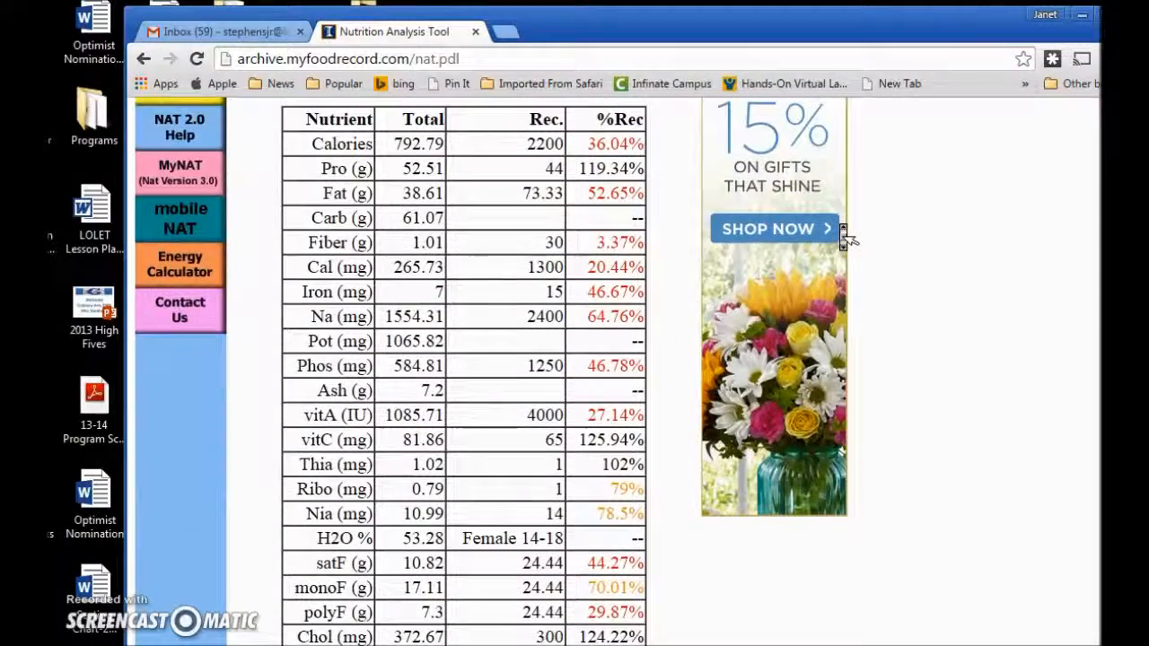
{"action": "scroll", "coordinate": [846, 235], "scroll_direction": "down", "scroll_amount": 1}
{"action": "scroll", "coordinate": [843, 235], "scroll_direction": "up", "scroll_amount": 1}
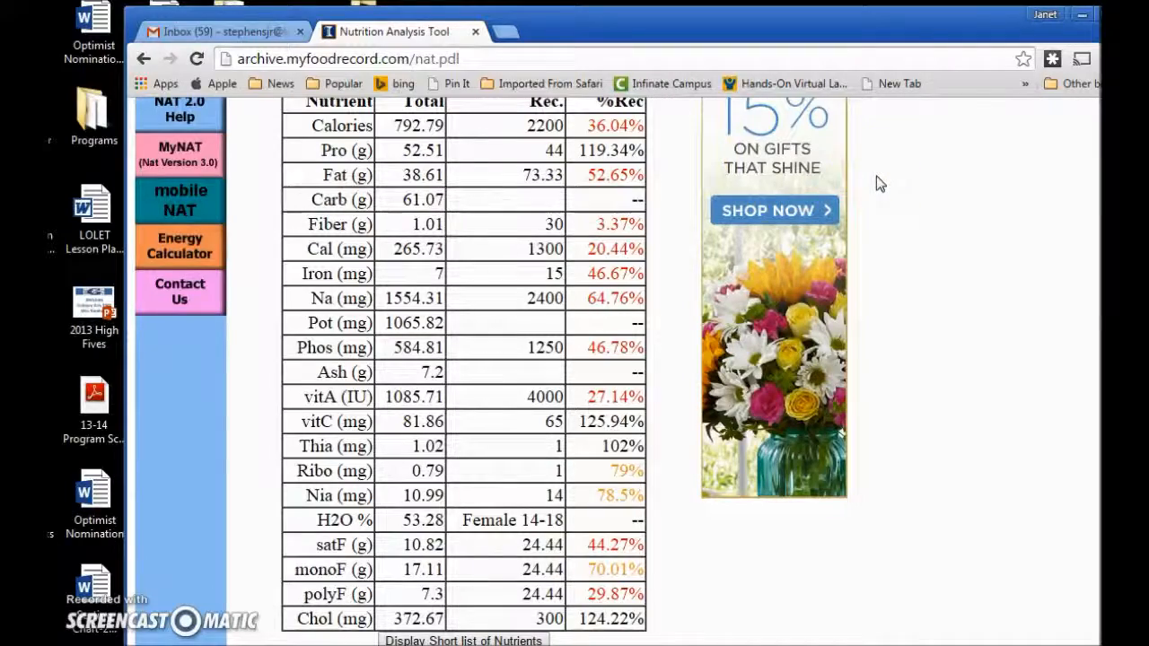
Maximise the Chrome window so the results page fills the screen.
{"action": "left_click", "coordinate": [976, 20]}
{"action": "left_click_drag", "start_coordinate": [976, 25], "coordinate": [981, 7]}
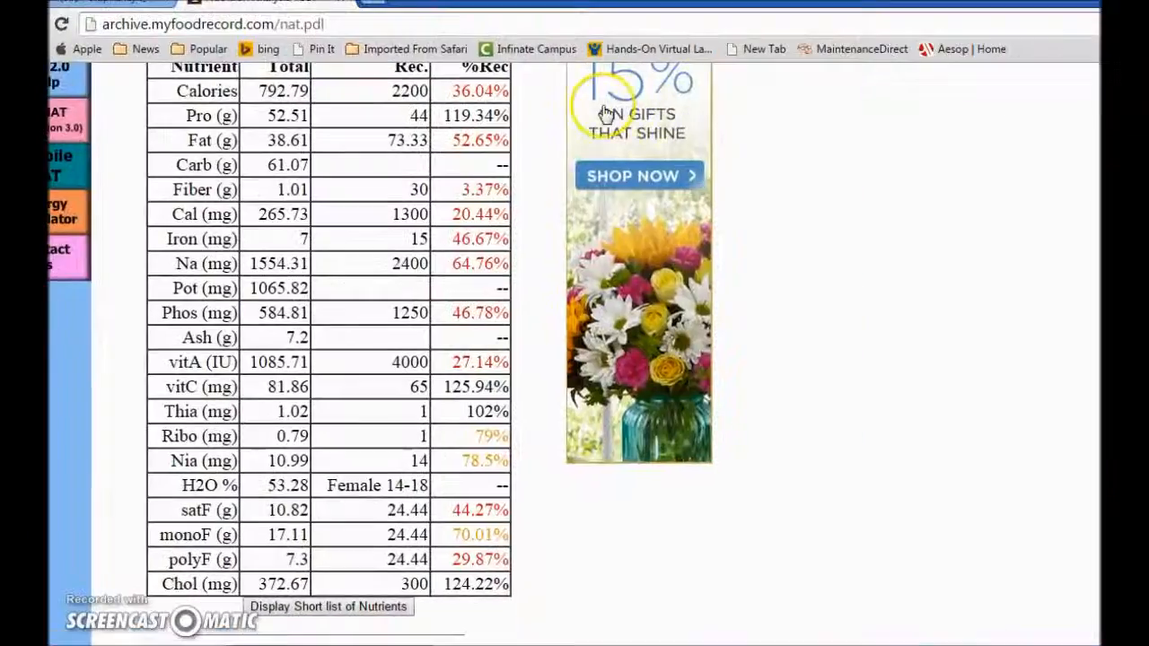
{"action": "scroll", "coordinate": [539, 148], "scroll_direction": "down", "scroll_amount": 1}
{"action": "scroll", "coordinate": [537, 145], "scroll_direction": "up", "scroll_amount": 1}
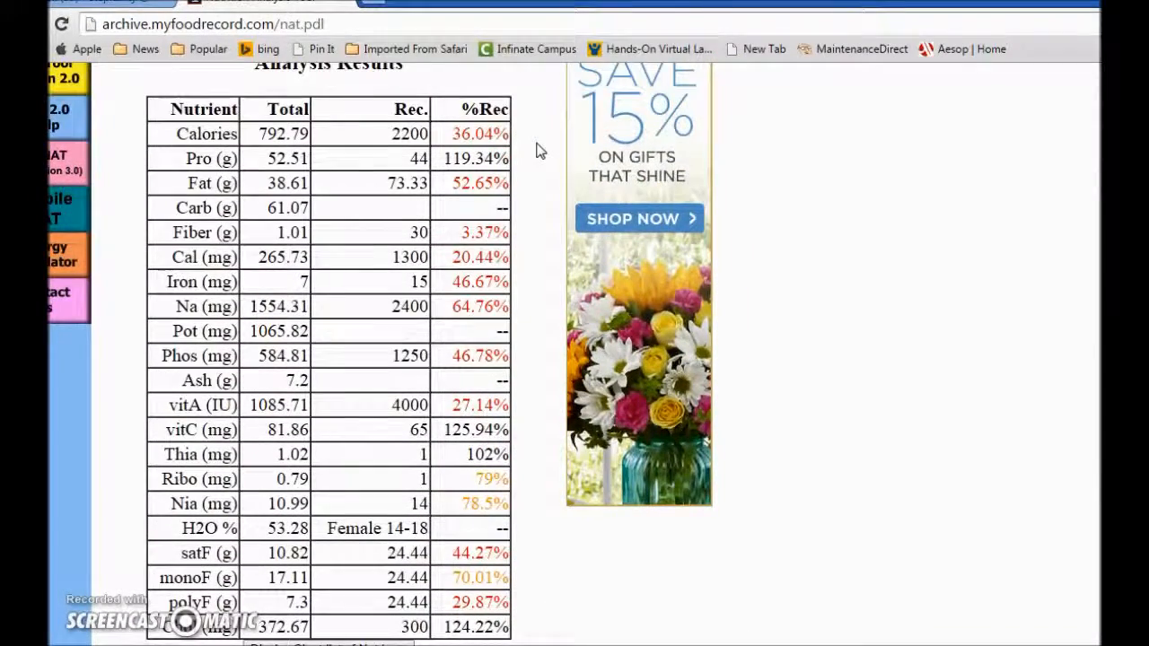
Snip the whole nutrient results table, copy it, and return to the results page.
{"action": "left_click", "coordinate": [732, 264]}
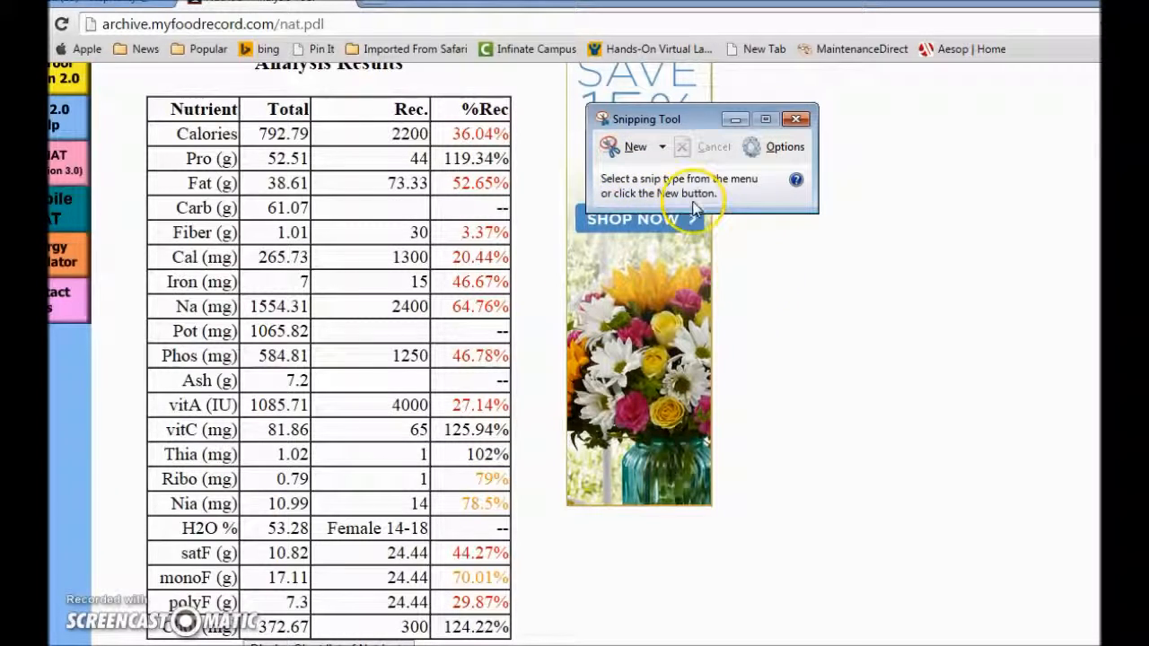
{"action": "left_click", "coordinate": [632, 145]}
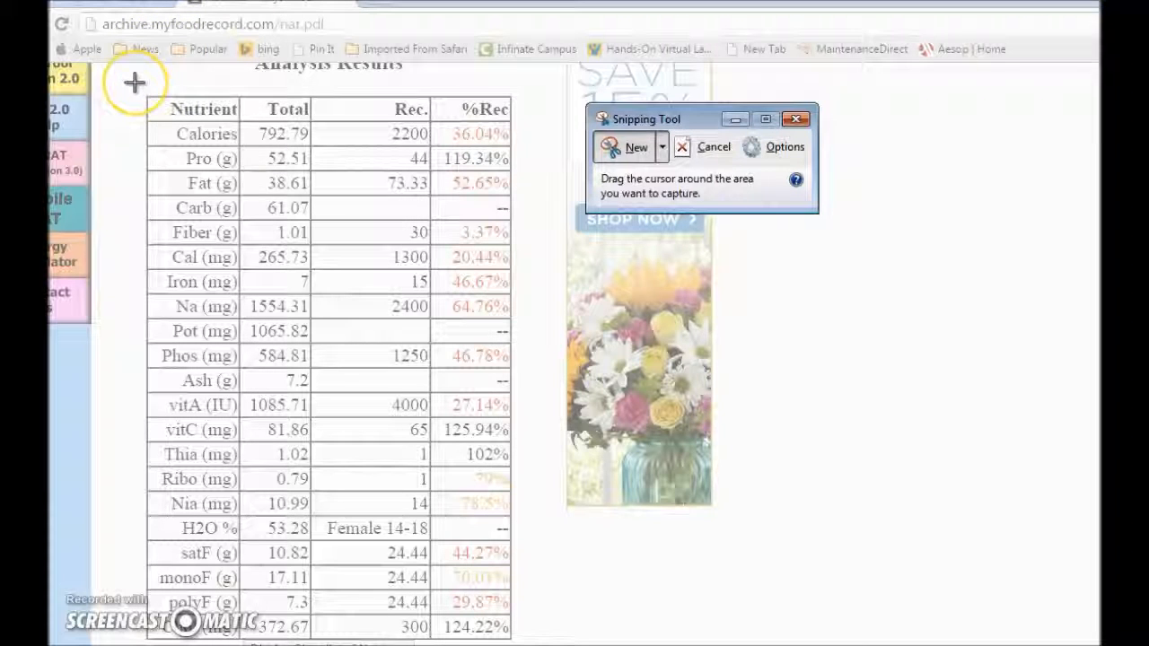
{"action": "left_click_drag", "start_coordinate": [138, 80], "coordinate": [539, 644]}
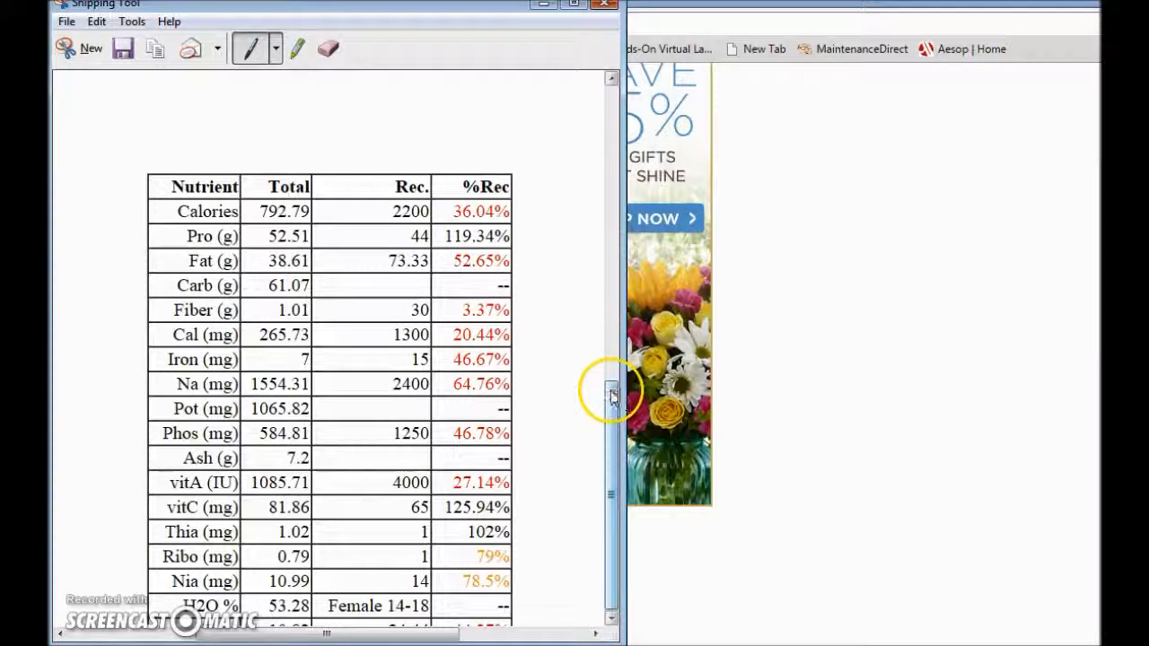
{"action": "left_click", "coordinate": [157, 51]}
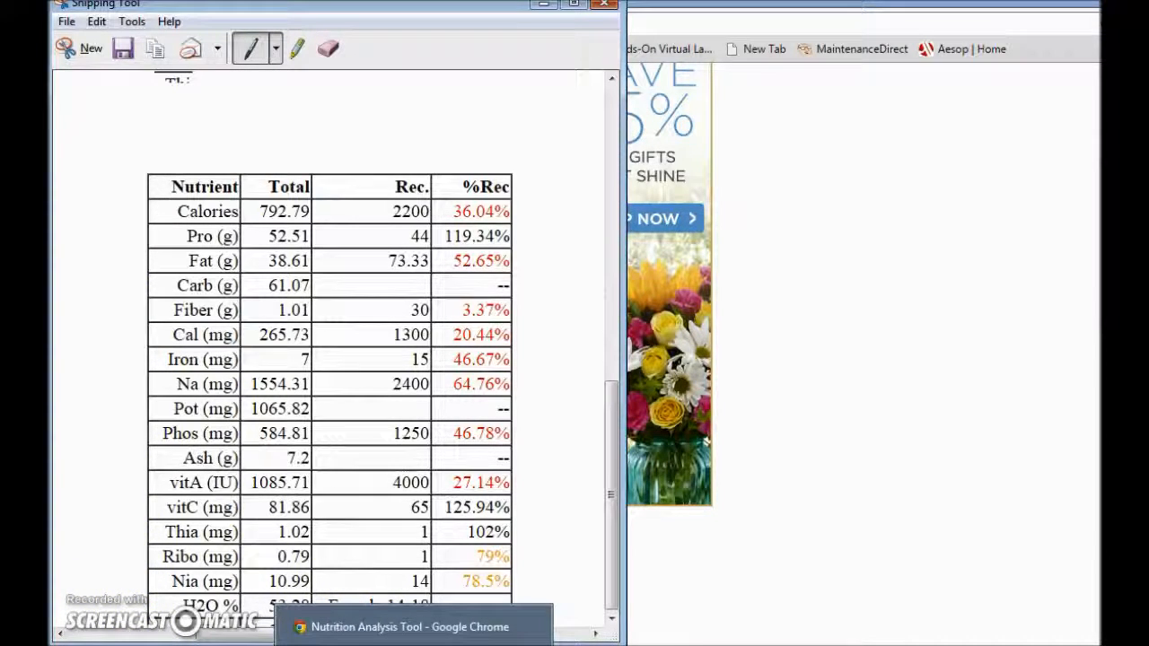
{"action": "left_click", "coordinate": [413, 628]}
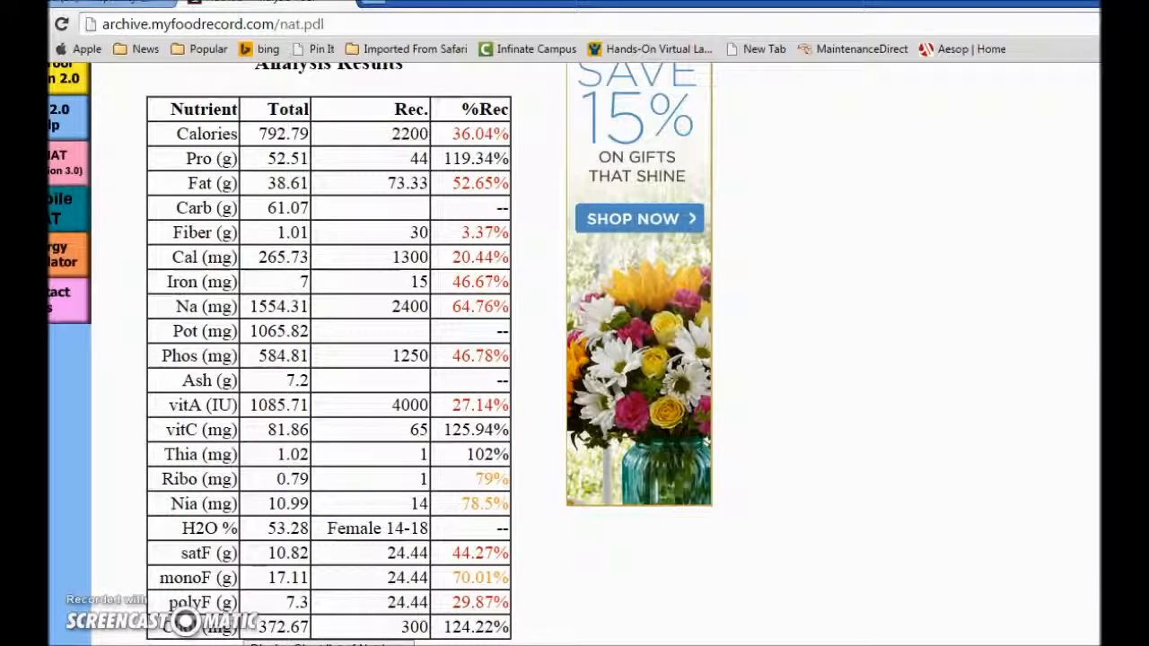
Paste the snipped nutrient table into the blank Untitled Google Doc.
{"action": "left_click", "coordinate": [372, 7]}
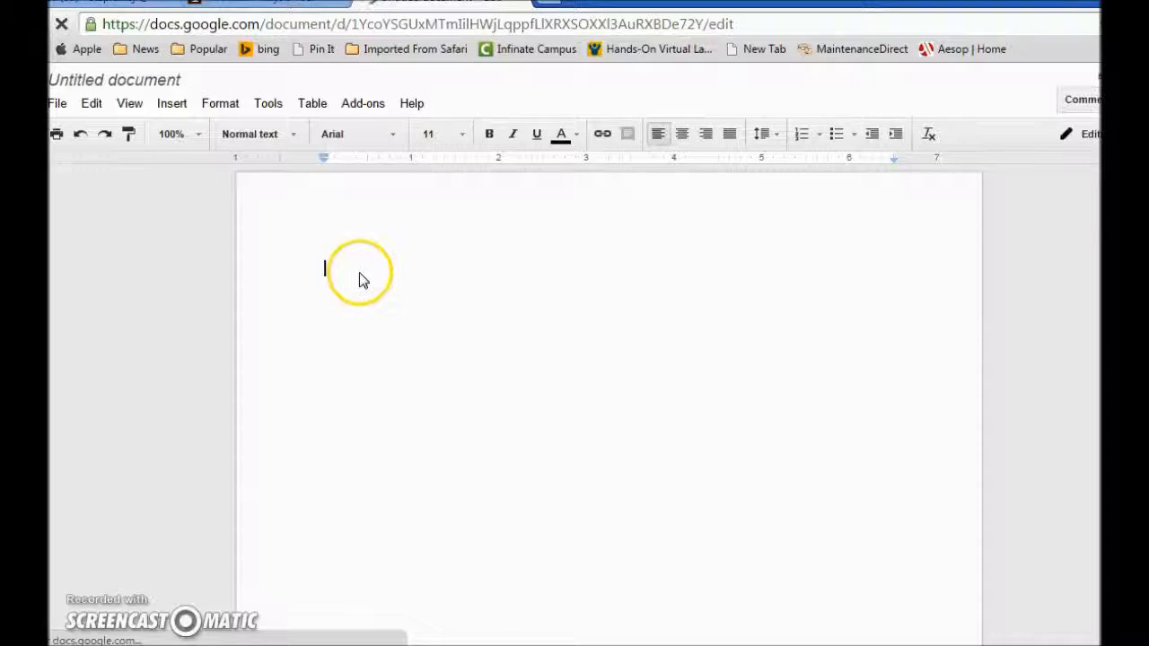
{"action": "right_click", "coordinate": [359, 273]}
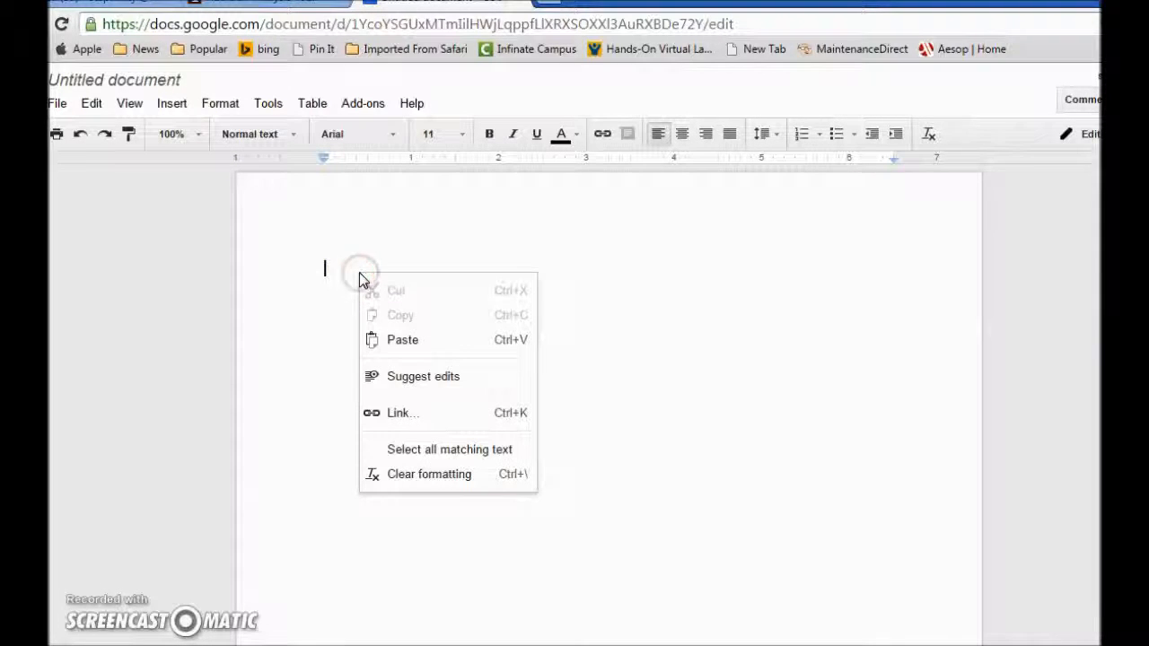
{"action": "left_click", "coordinate": [395, 345]}
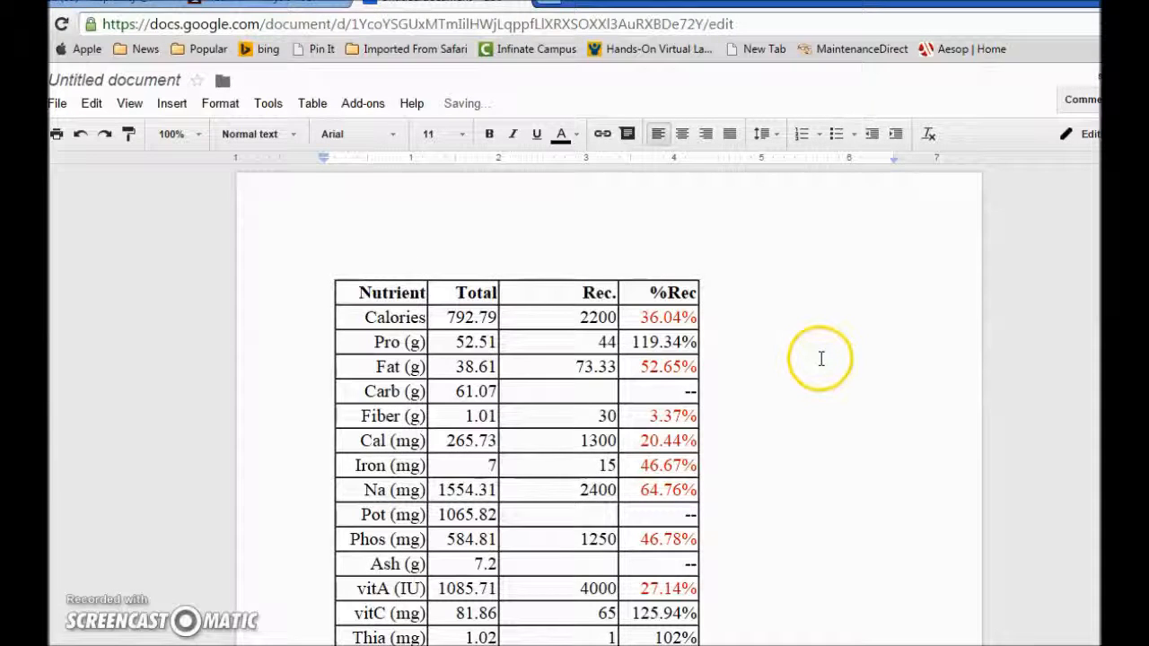
{"action": "scroll", "coordinate": [772, 373], "scroll_direction": "down", "scroll_amount": 5}
{"action": "scroll", "coordinate": [774, 385], "scroll_direction": "up", "scroll_amount": 1}
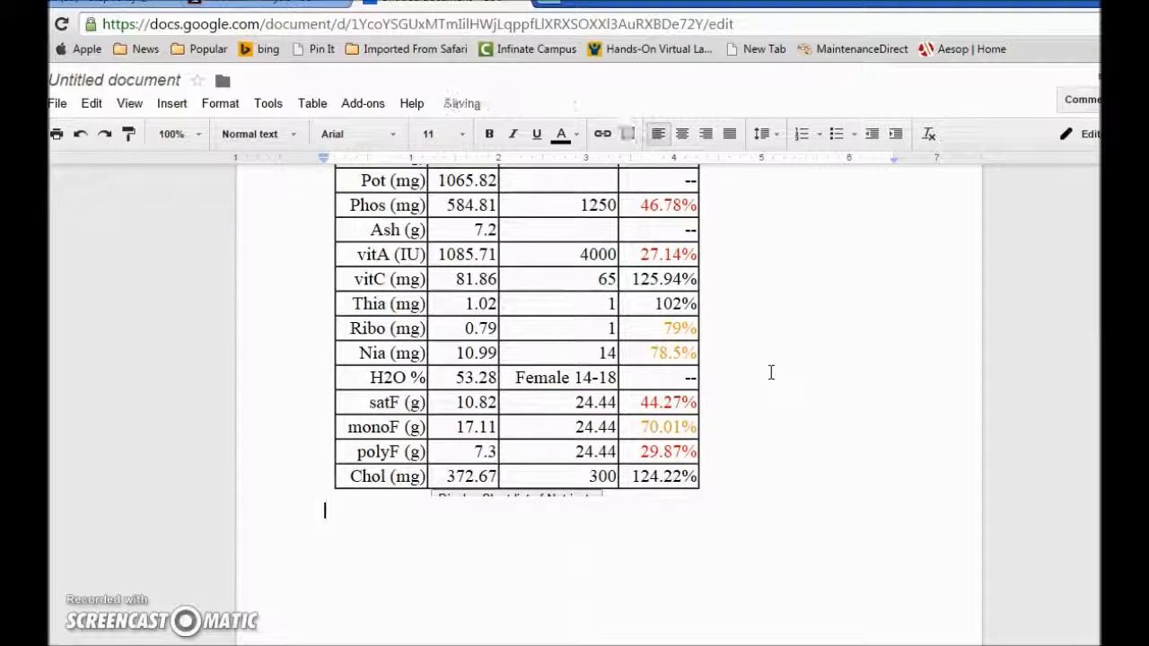
Place the cursor below the pasted image and go back to the nutrition results page.
{"action": "left_click", "coordinate": [777, 426]}
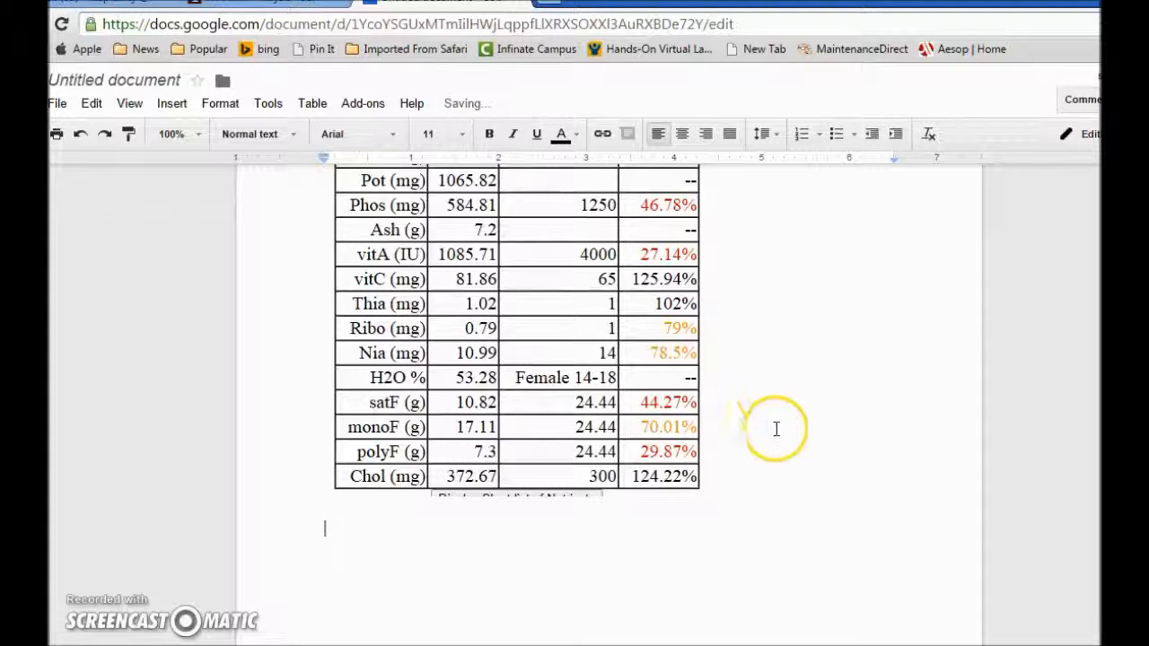
{"action": "scroll", "coordinate": [770, 431], "scroll_direction": "down", "scroll_amount": 2}
{"action": "scroll", "coordinate": [770, 437], "scroll_direction": "up", "scroll_amount": 3}
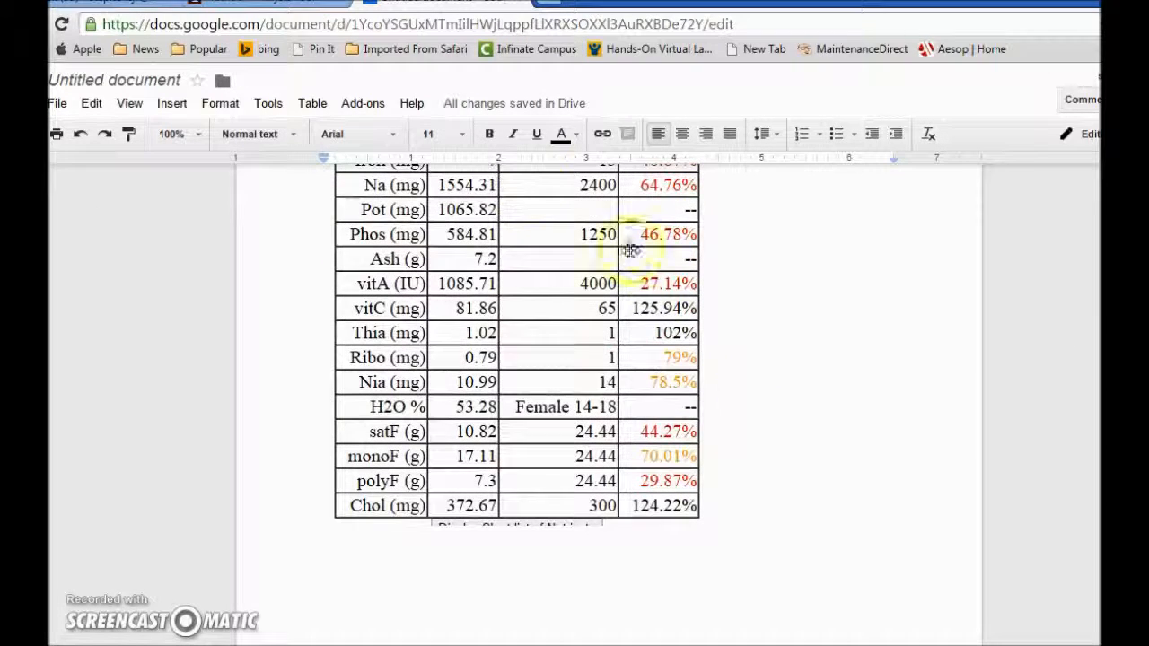
{"action": "left_click", "coordinate": [296, 11]}
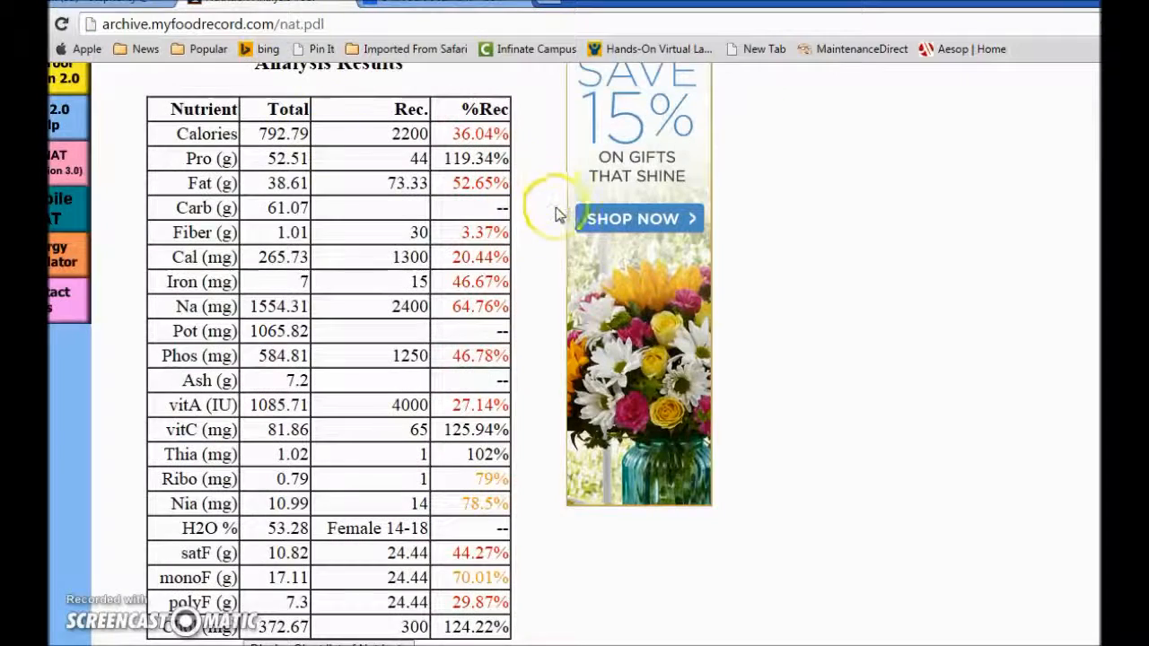
Display the nutrients for each individual food in the diet list.
{"action": "scroll", "coordinate": [551, 211], "scroll_direction": "down", "scroll_amount": 3}
{"action": "scroll", "coordinate": [551, 205], "scroll_direction": "down", "scroll_amount": 2}
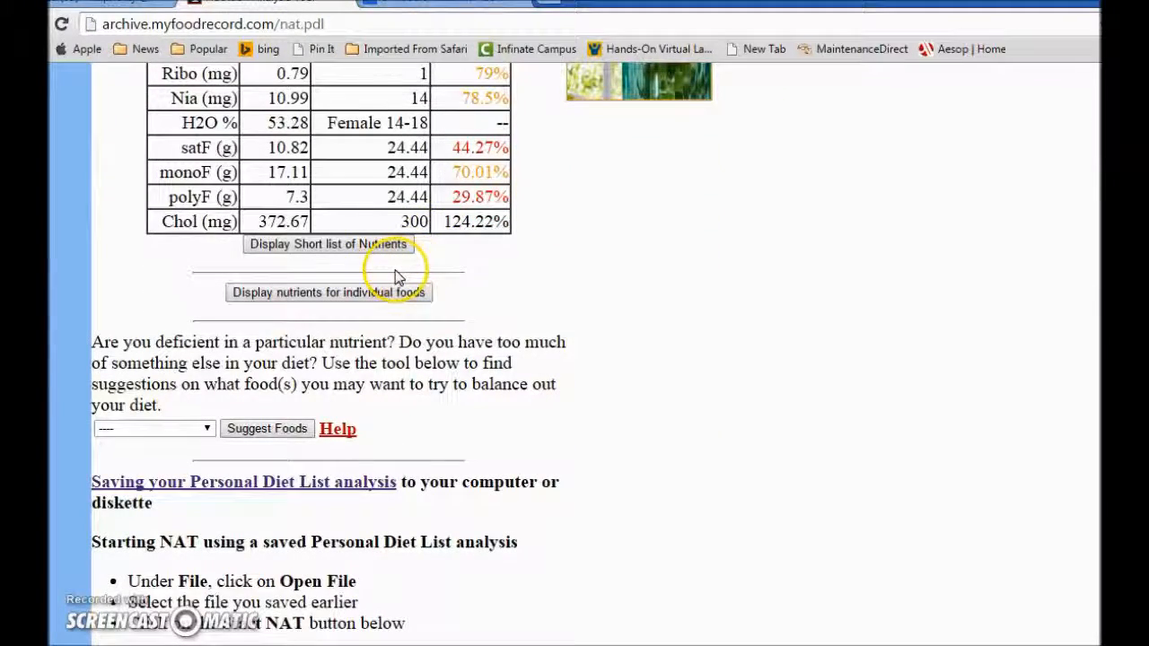
{"action": "left_click", "coordinate": [352, 299]}
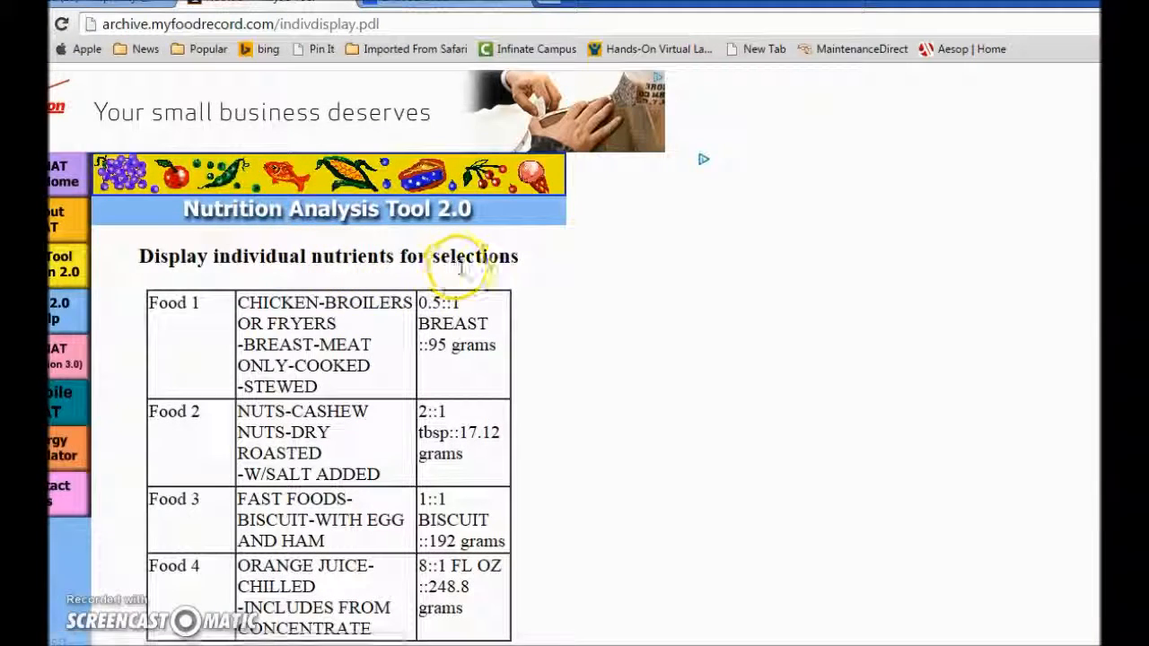
Review the per-food table, with calories 143.45, 98.27, 441.6 and 109.47 for Foods 1–4.
{"action": "scroll", "coordinate": [552, 367], "scroll_direction": "down", "scroll_amount": 2}
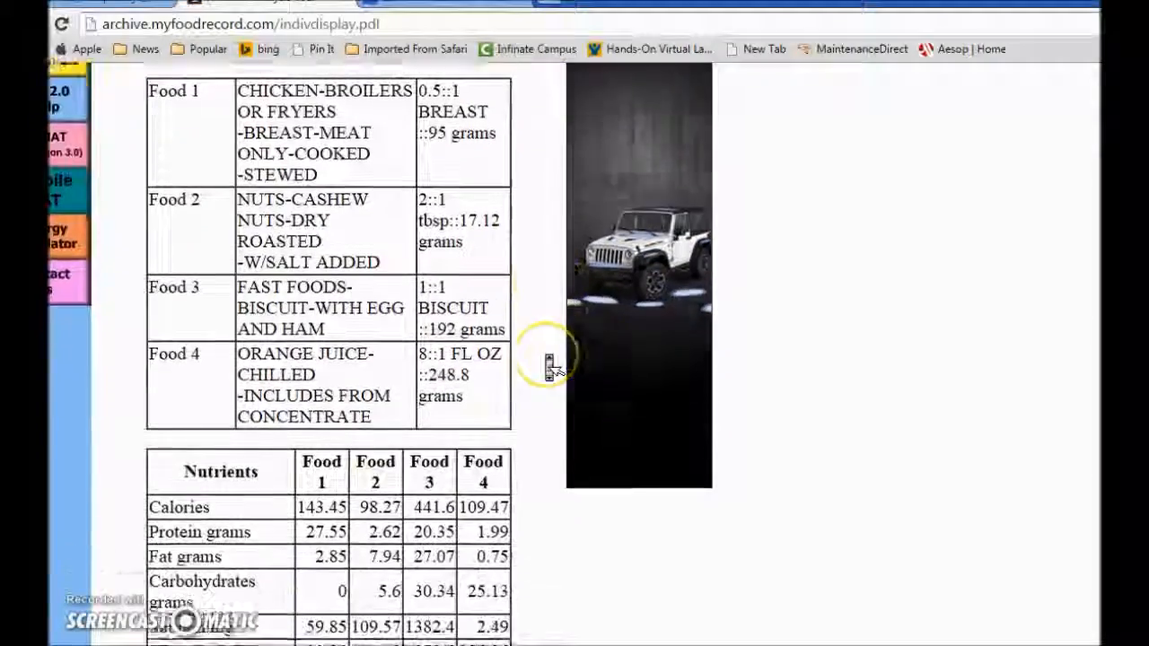
{"action": "scroll", "coordinate": [552, 368], "scroll_direction": "down", "scroll_amount": 1}
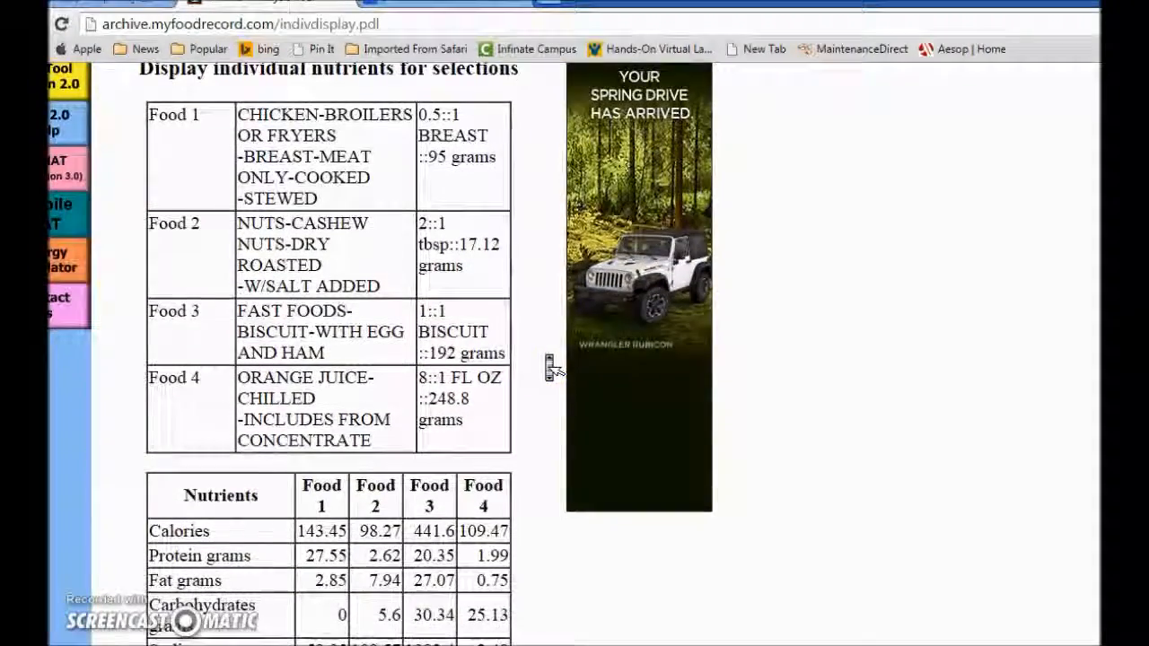
{"action": "scroll", "coordinate": [551, 368], "scroll_direction": "down", "scroll_amount": 4}
{"action": "scroll", "coordinate": [551, 368], "scroll_direction": "down", "scroll_amount": 3}
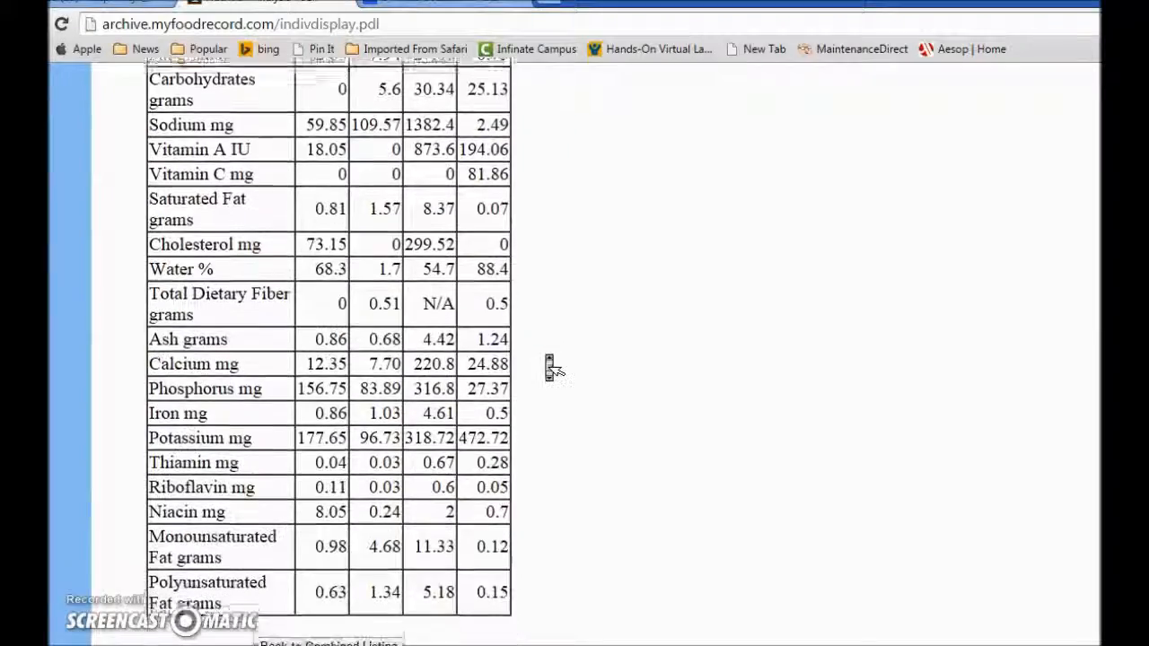
{"action": "scroll", "coordinate": [551, 369], "scroll_direction": "up", "scroll_amount": 2}
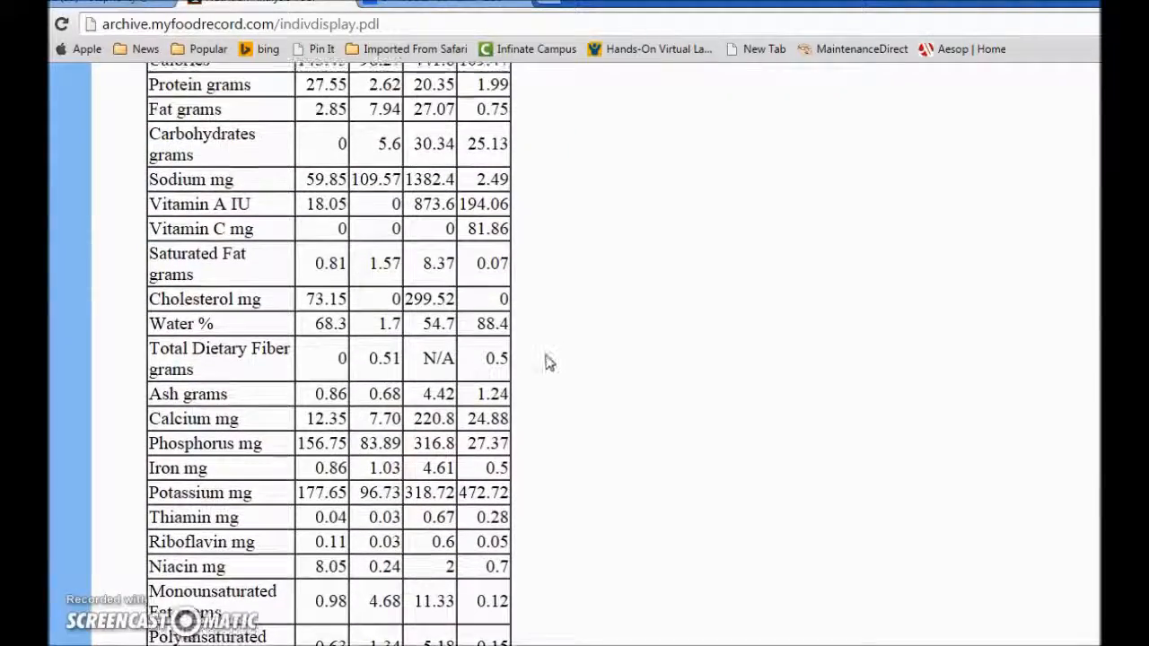
{"action": "scroll", "coordinate": [551, 368], "scroll_direction": "up", "scroll_amount": 2}
{"action": "scroll", "coordinate": [552, 368], "scroll_direction": "down", "scroll_amount": 3}
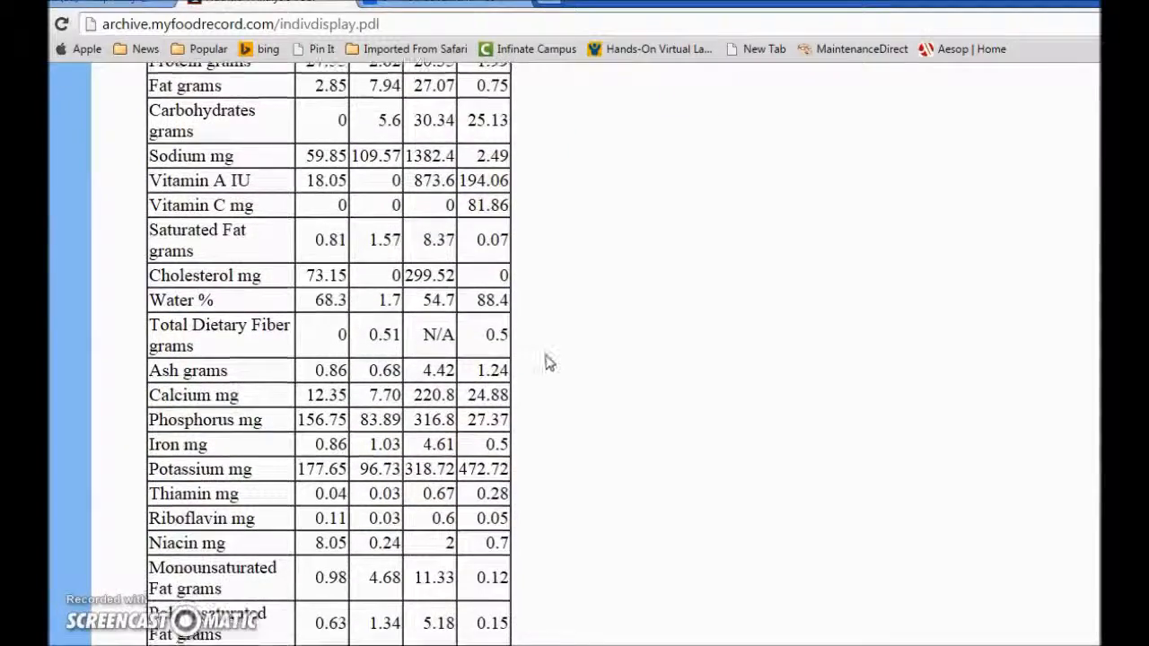
{"action": "scroll", "coordinate": [552, 368], "scroll_direction": "down", "scroll_amount": 2}
{"action": "scroll", "coordinate": [552, 368], "scroll_direction": "up", "scroll_amount": 2}
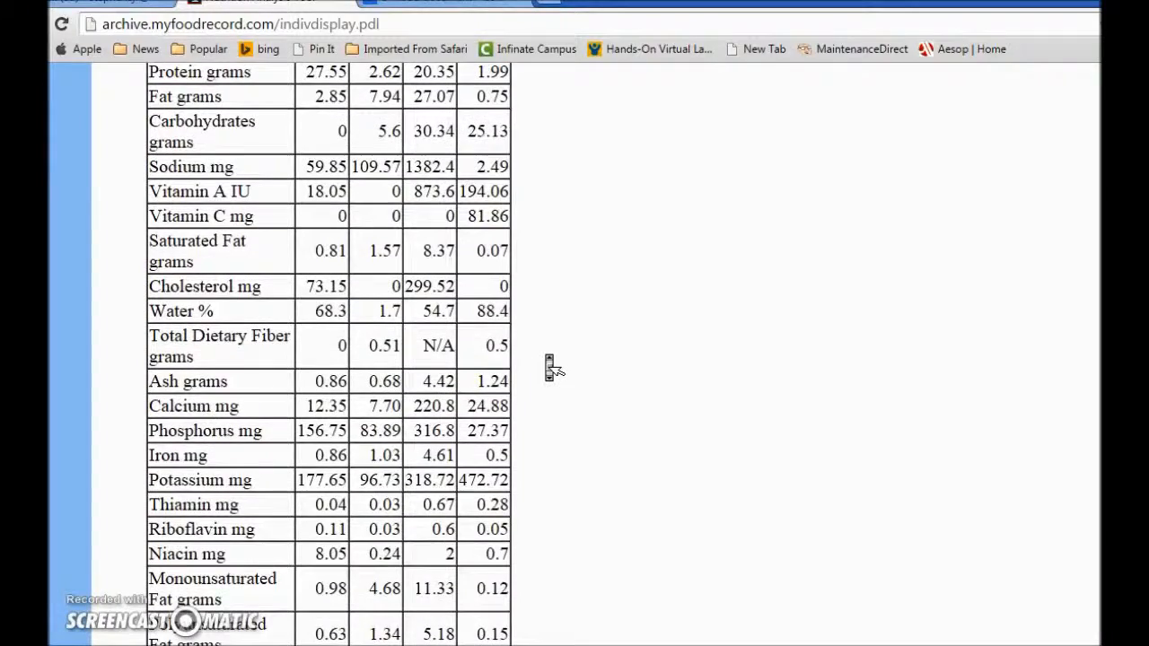
{"action": "scroll", "coordinate": [552, 368], "scroll_direction": "up", "scroll_amount": 2}
{"action": "scroll", "coordinate": [551, 368], "scroll_direction": "down", "scroll_amount": 1}
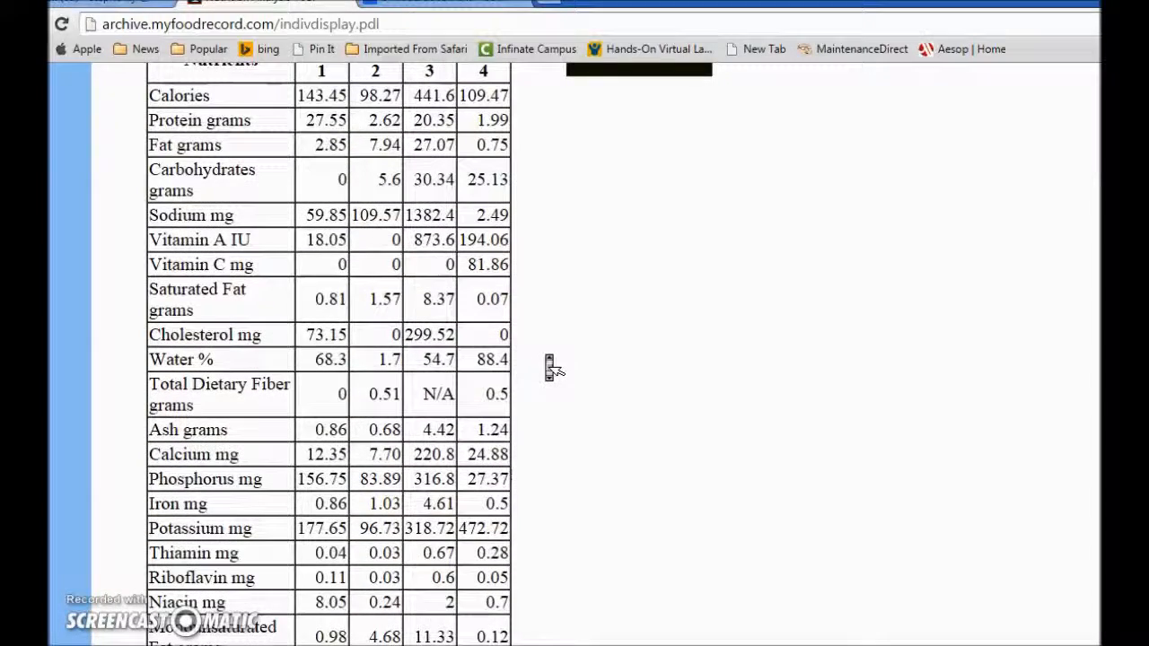
{"action": "scroll", "coordinate": [551, 368], "scroll_direction": "up", "scroll_amount": 2}
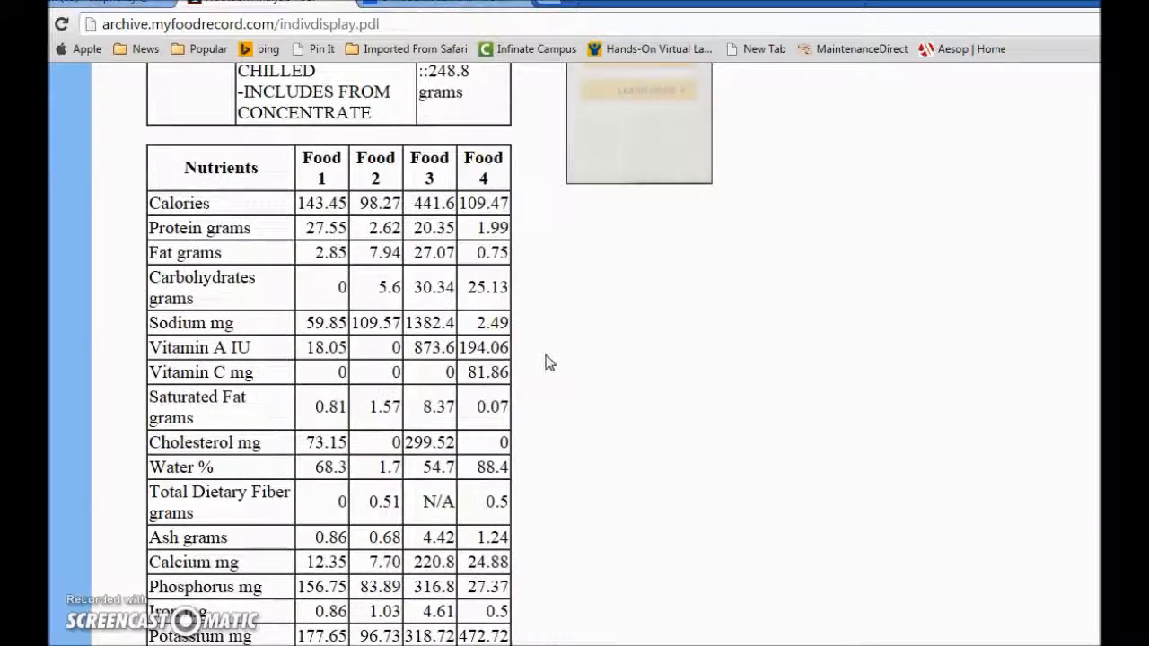
{"action": "left_click", "coordinate": [656, 330]}
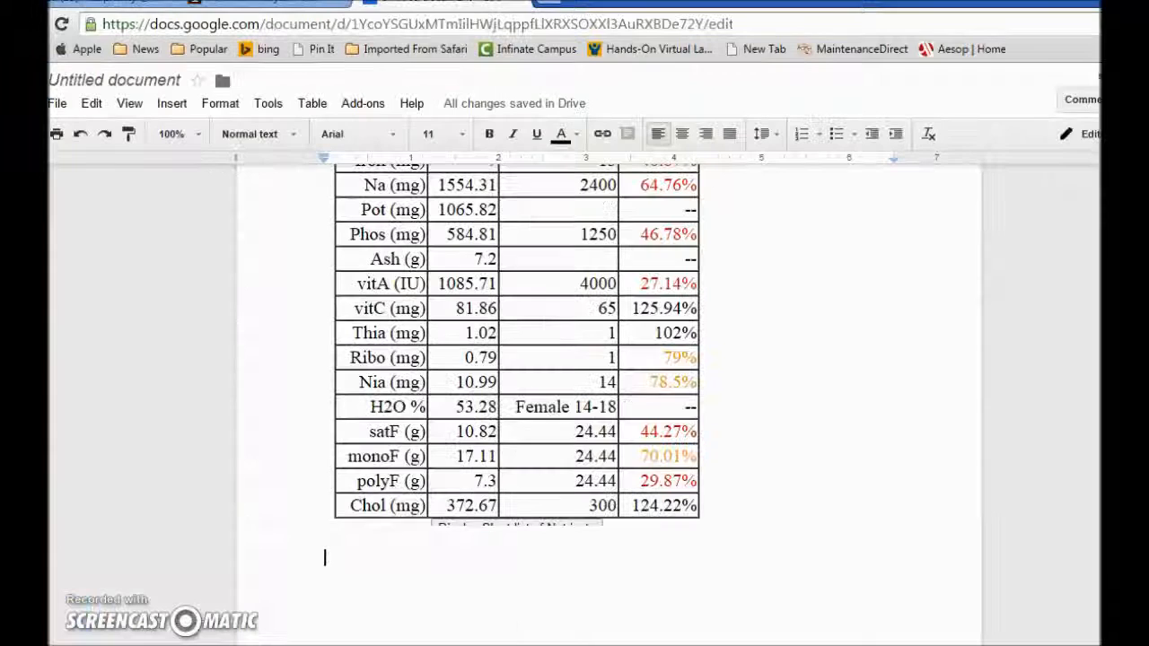
In the Google Doc, drag the table image's top-left corner handle inward to narrow it.
{"action": "left_click", "coordinate": [433, 4]}
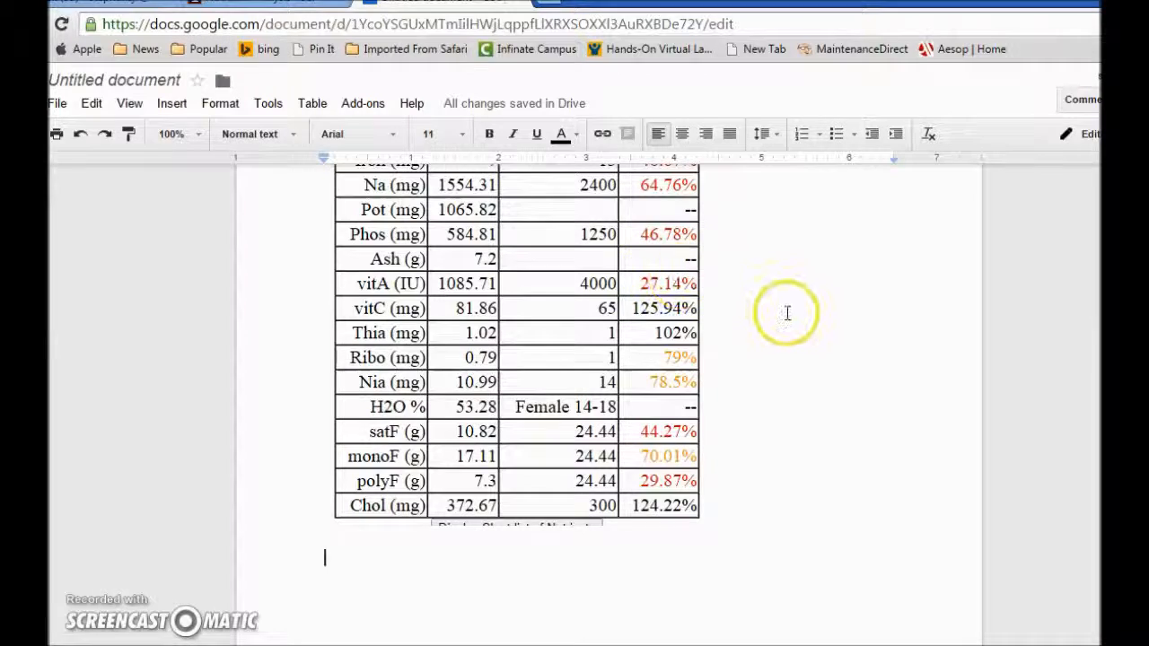
{"action": "scroll", "coordinate": [786, 312], "scroll_direction": "down", "scroll_amount": 1}
{"action": "scroll", "coordinate": [790, 314], "scroll_direction": "up", "scroll_amount": 3}
{"action": "scroll", "coordinate": [786, 314], "scroll_direction": "up", "scroll_amount": 1}
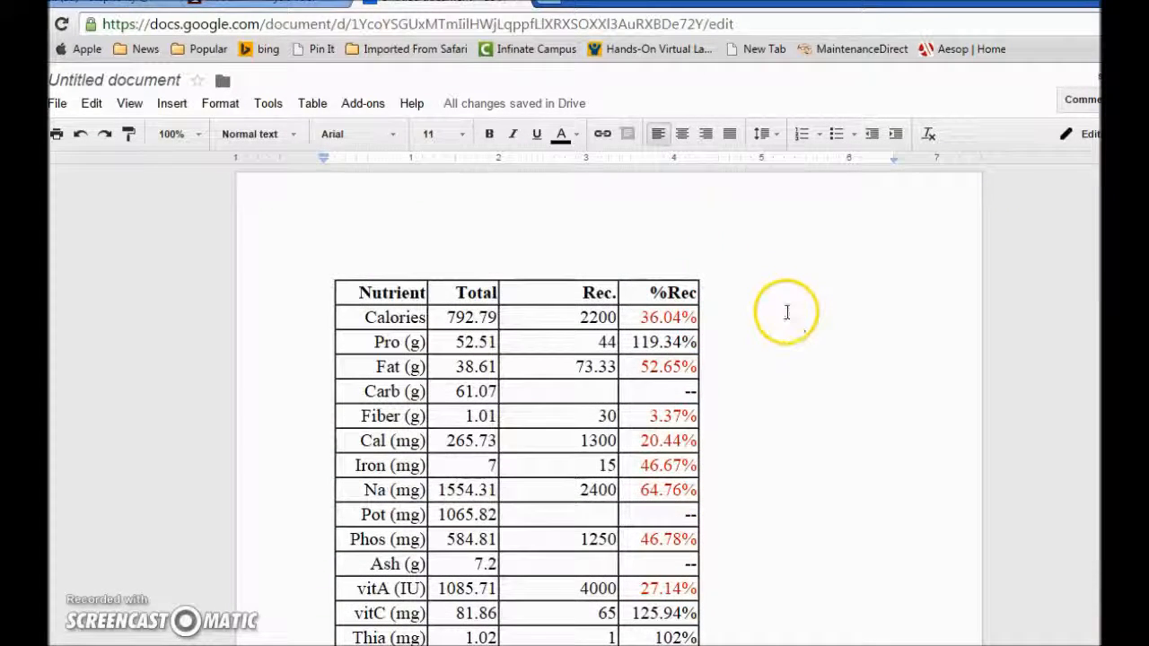
{"action": "left_click", "coordinate": [339, 239]}
{"action": "left_click", "coordinate": [323, 259]}
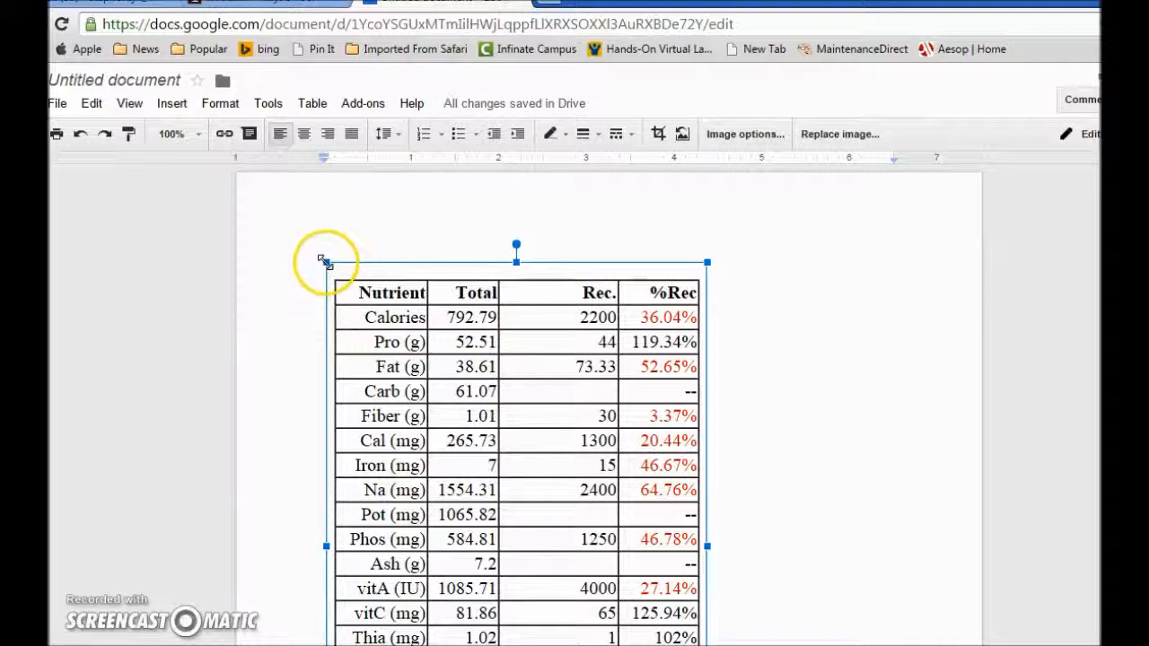
{"action": "left_click_drag", "start_coordinate": [325, 261], "coordinate": [376, 300]}
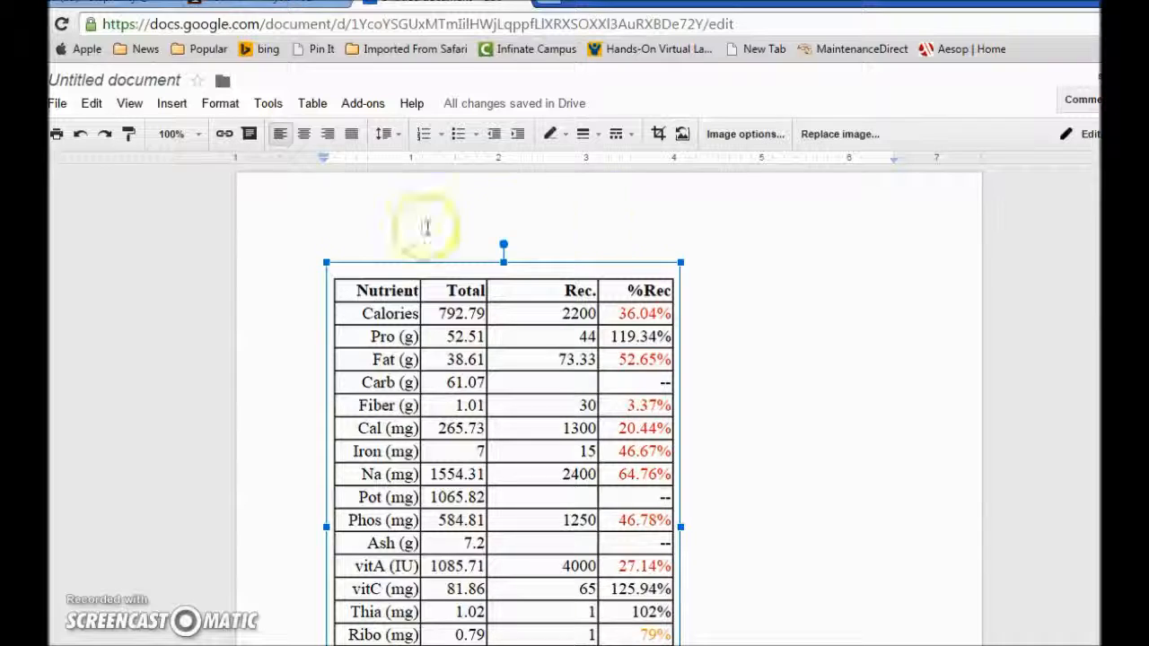
{"action": "left_click", "coordinate": [305, 230]}
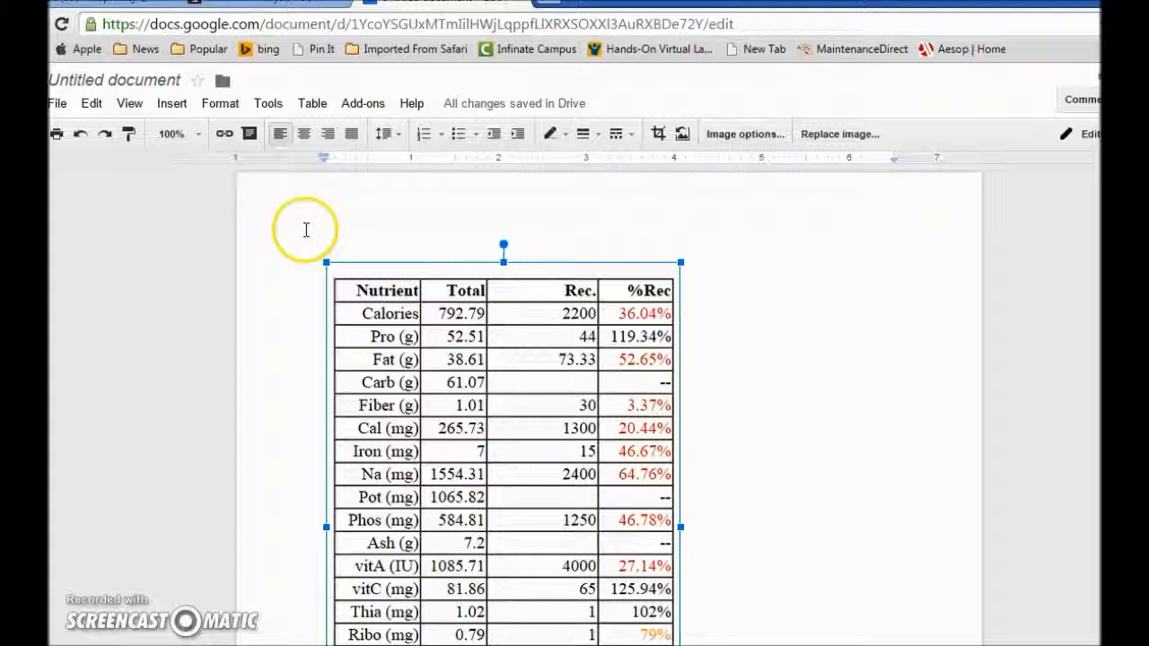